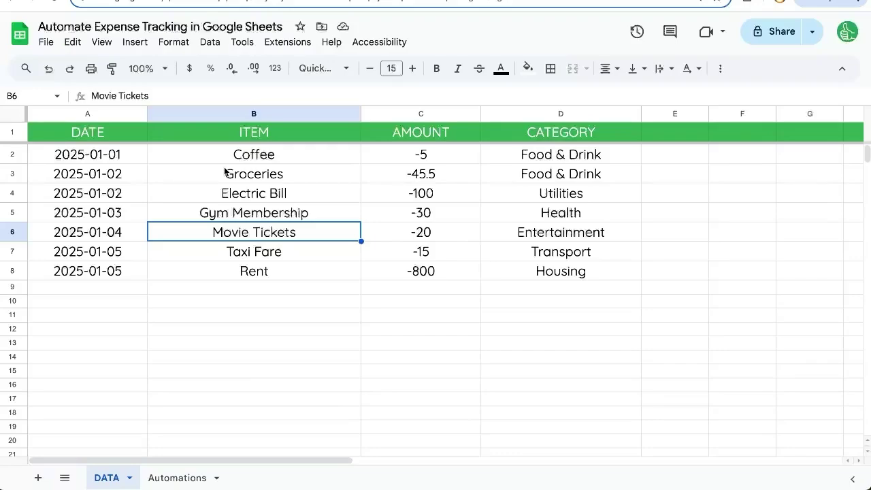
click(308, 182)
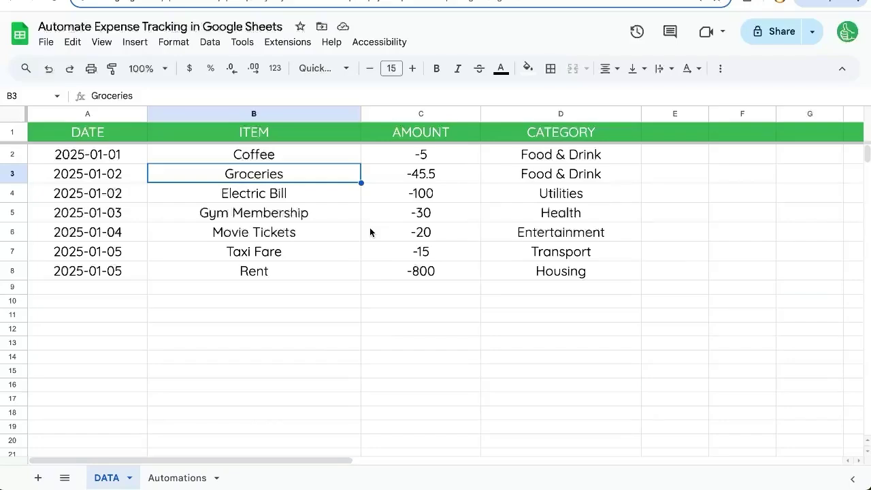
click(286, 196)
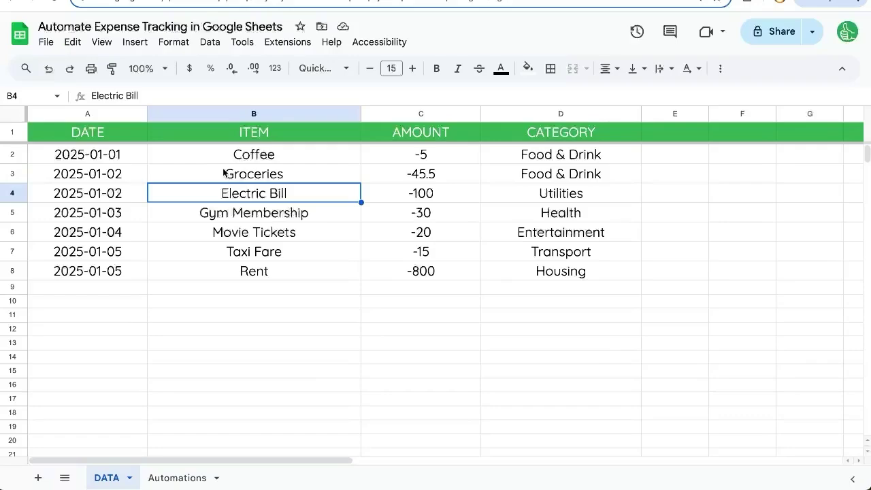
click(274, 157)
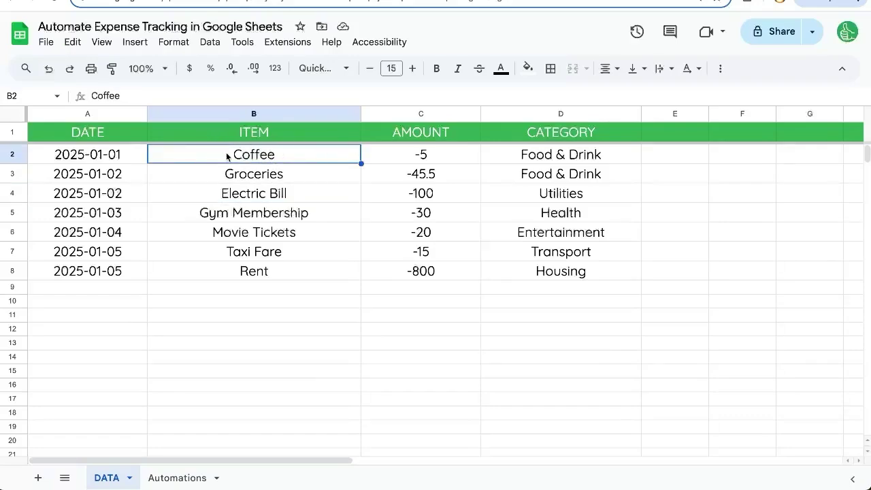
drag(243, 153, 277, 270)
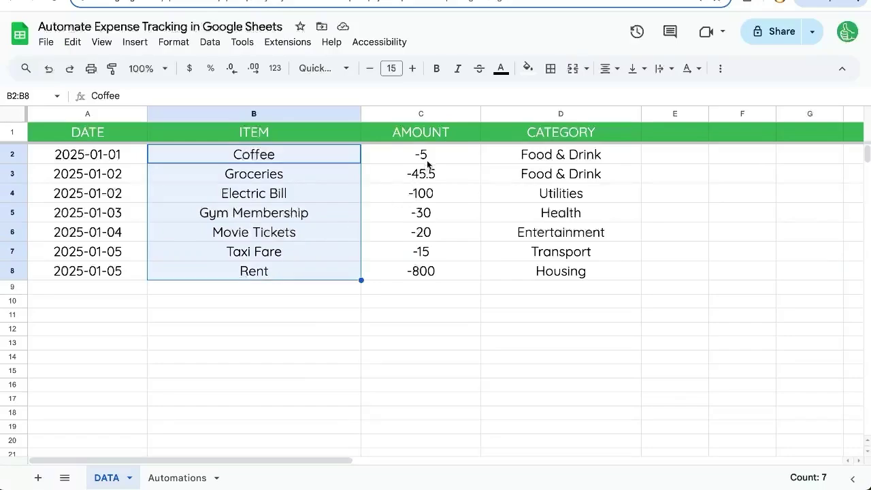
drag(429, 162, 430, 274)
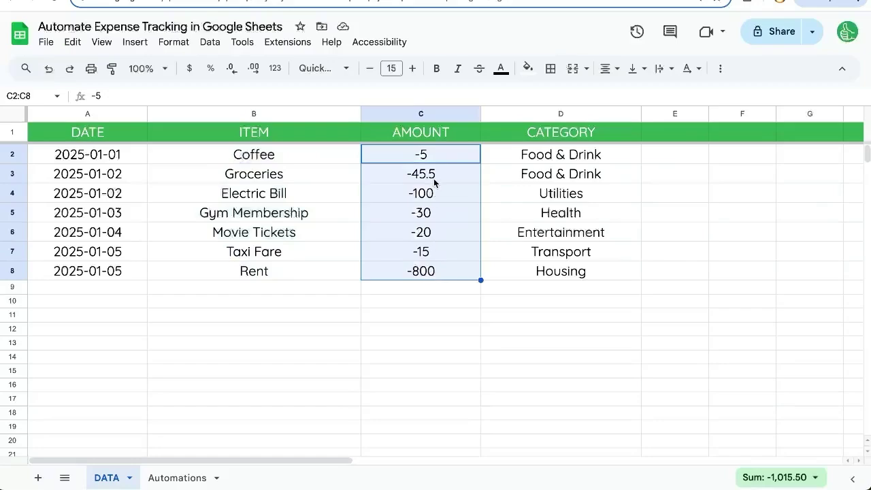
- Format the whole AMOUNT column as currency in dollars
click(443, 158)
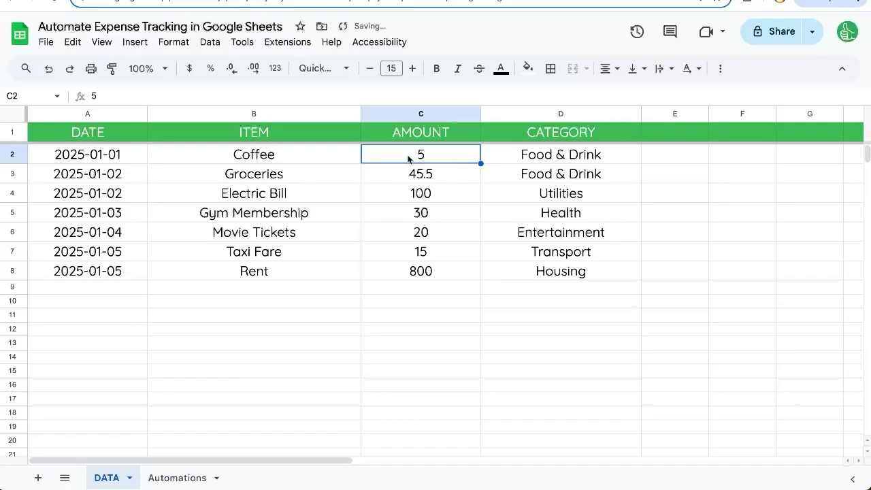
click(420, 114)
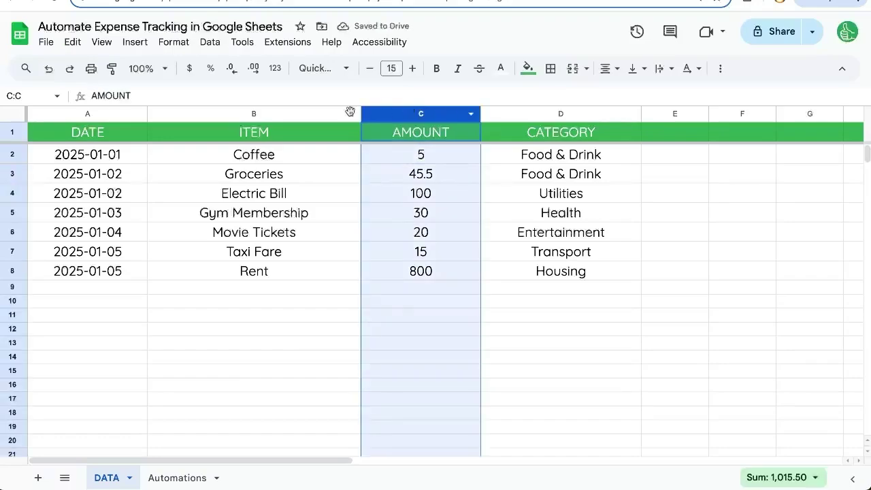
click(190, 70)
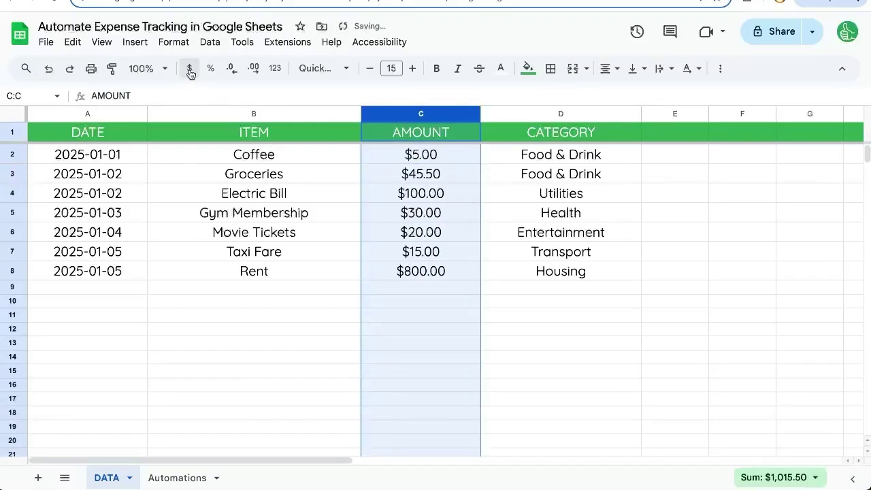
click(401, 178)
drag(427, 155, 429, 271)
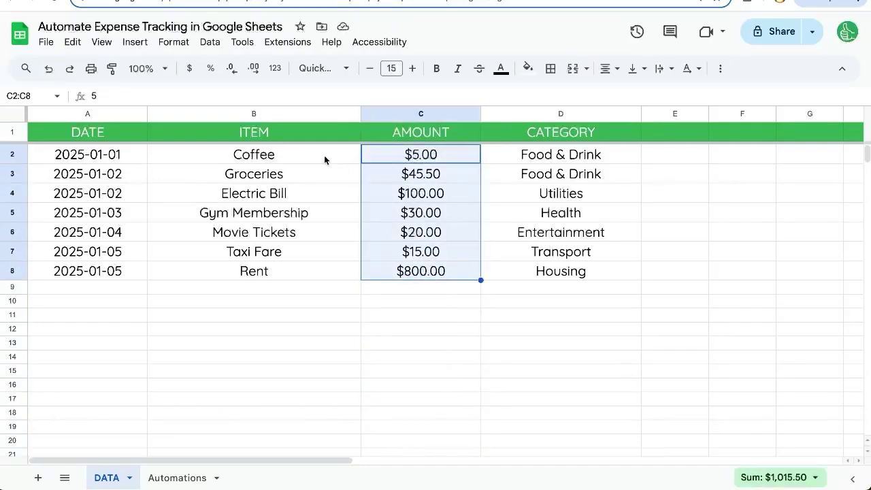
click(548, 155)
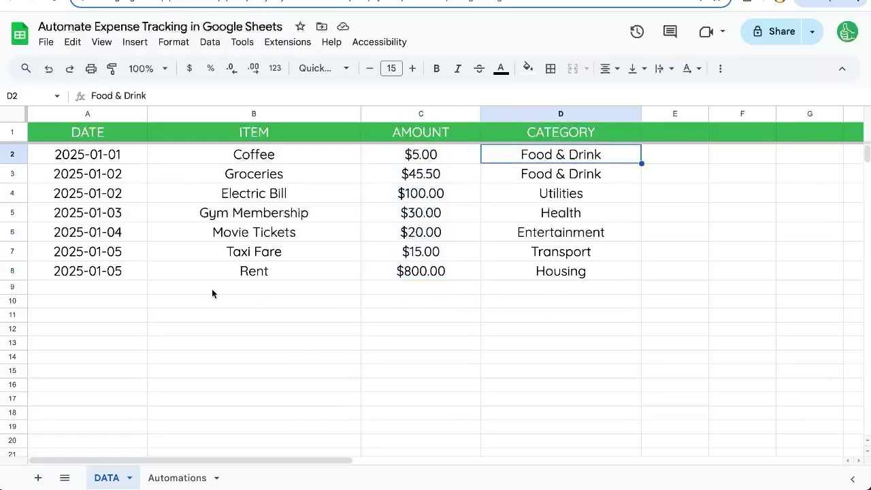
click(230, 289)
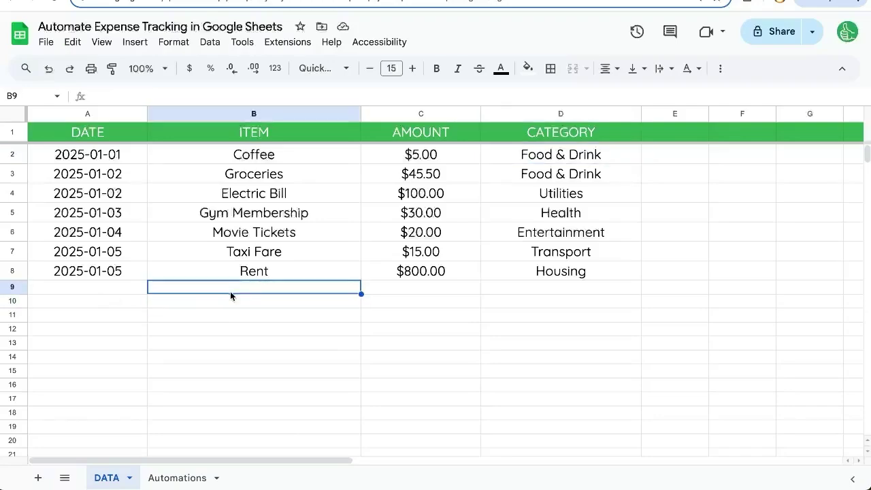
click(542, 286)
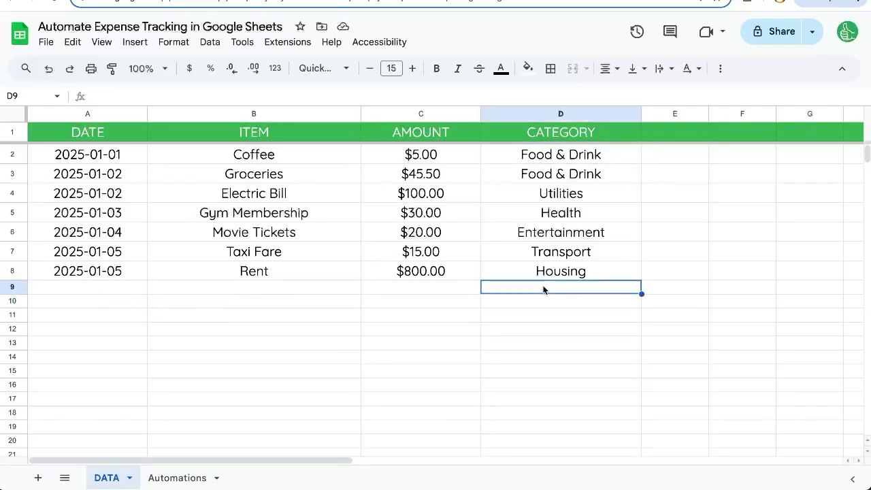
- Create a dropdown in category cell D2 with the items Food & Drink, Utilties, Health, Entertainment and Transport
click(616, 157)
right_click(616, 157)
scroll(633, 408, down, 2)
click(667, 421)
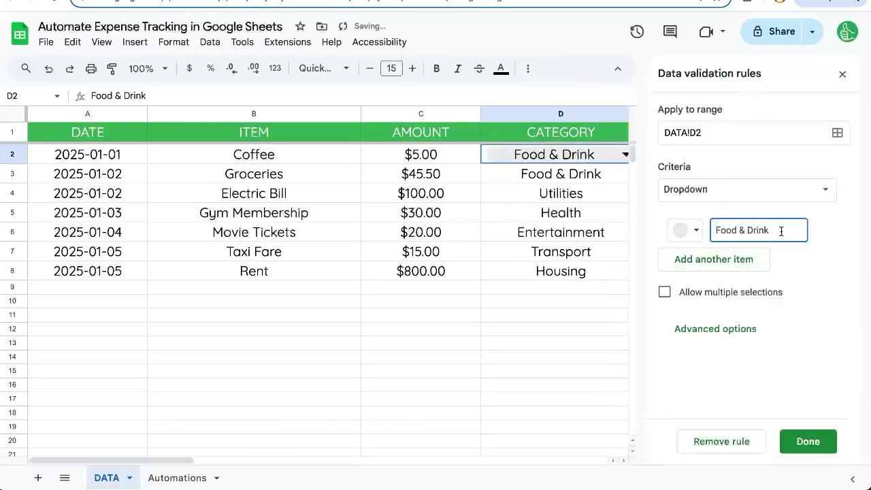
key(Return)
text(Utilties)
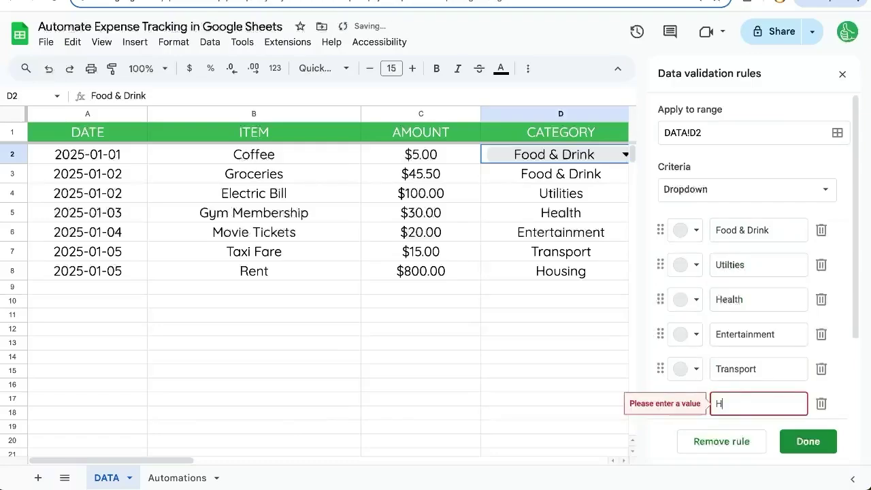
- Add Housing as the last item of the D2 dropdown and save the validation rule
text(Ousin)
key(BackSpace)
key(BackSpace)
key(BackSpace)
key(BackSpace)
key(BackSpace)
text(ousing)
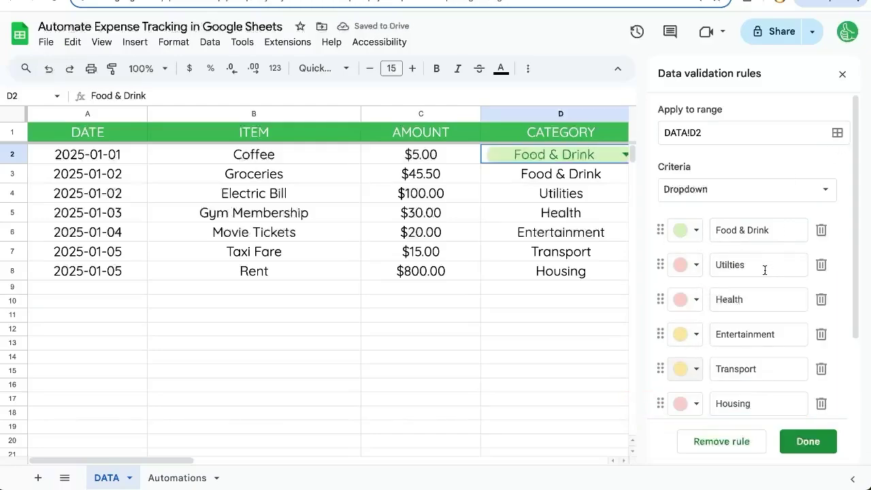
click(756, 269)
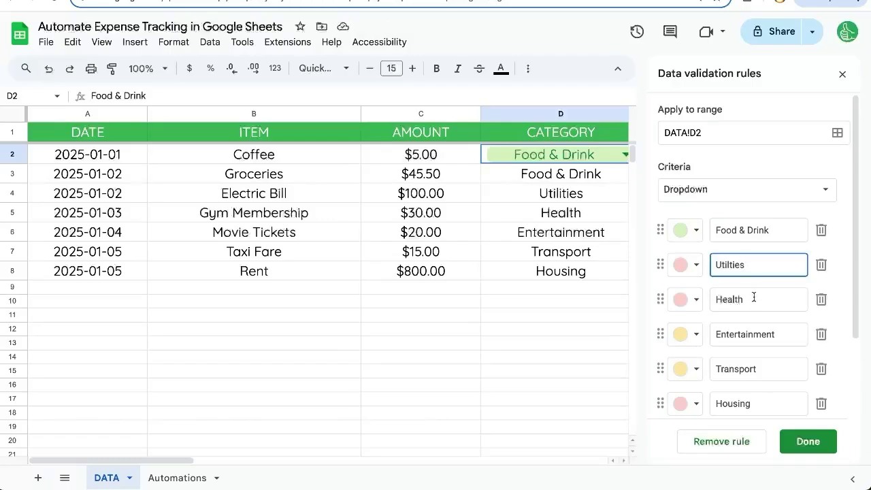
click(754, 298)
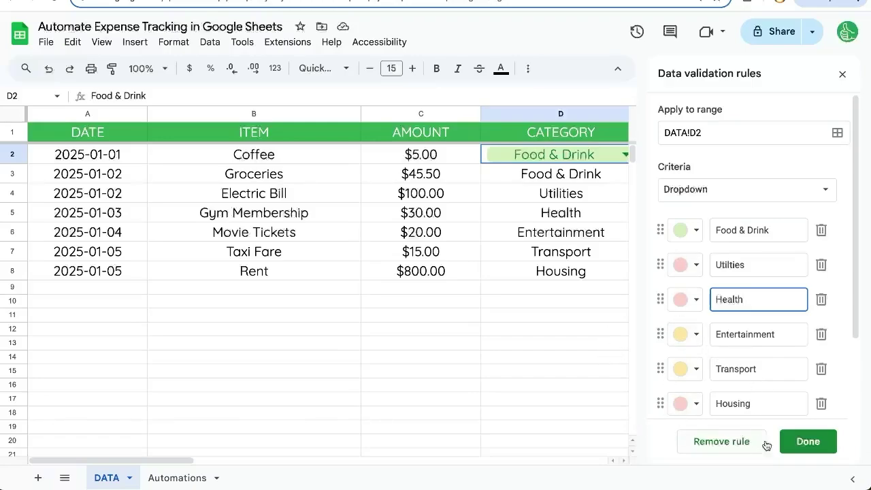
click(808, 441)
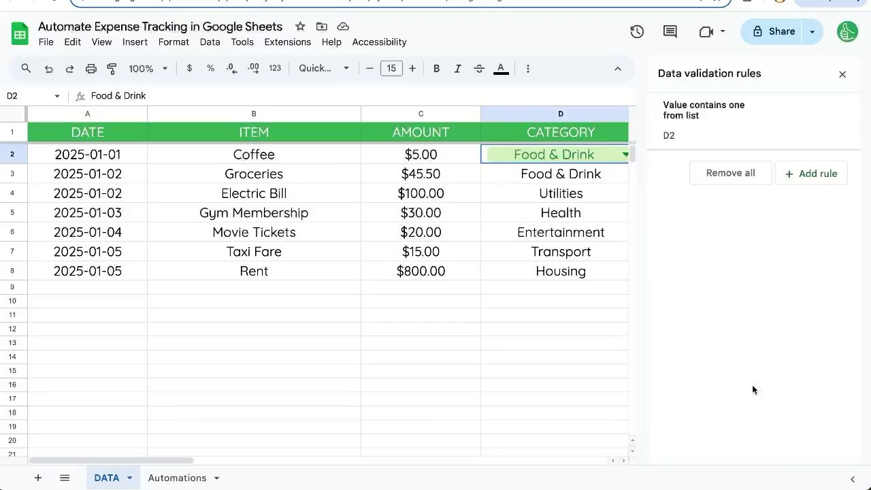
- Extend the category dropdown rule to the range DATA!D2:D and save it
click(699, 126)
click(703, 132)
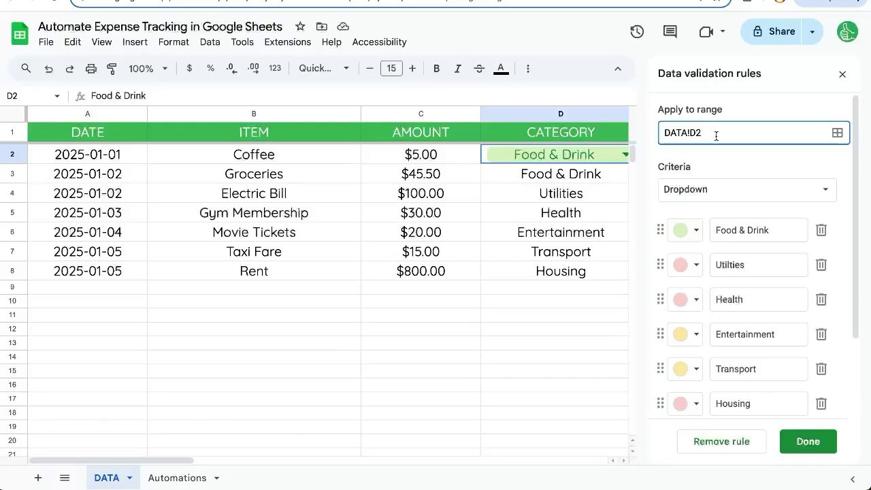
text(:D)
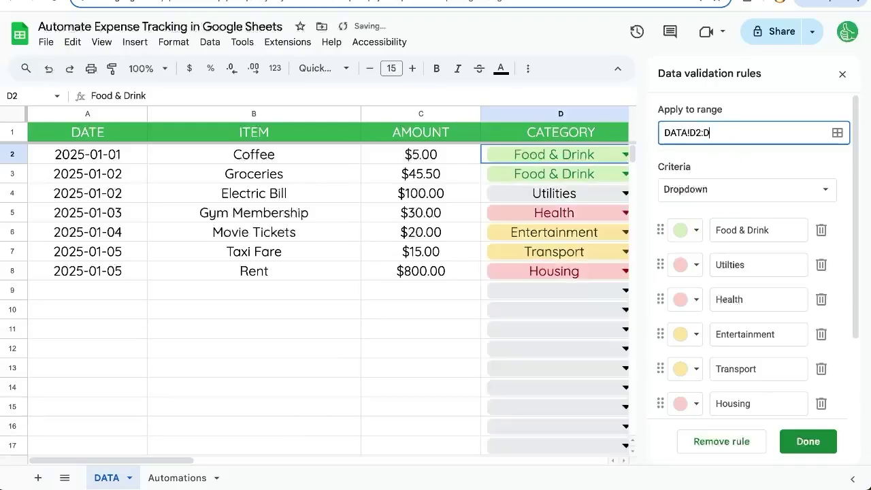
click(819, 446)
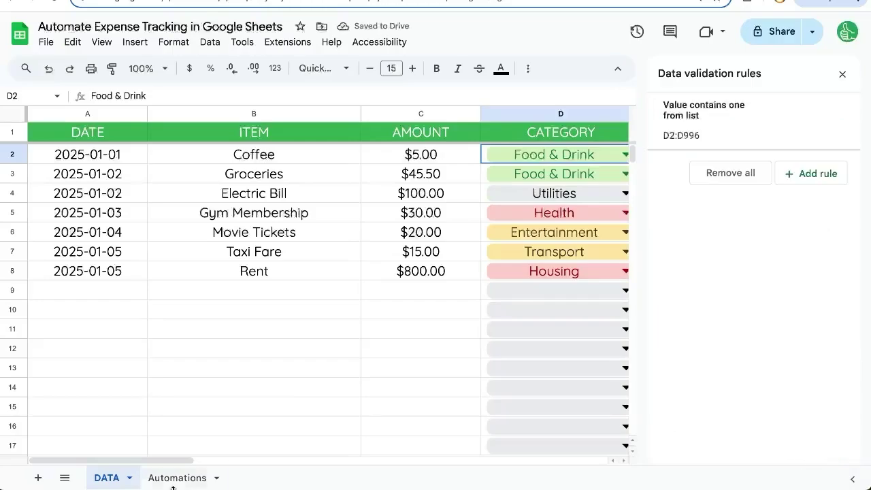
- Review the planned automations on the Automations sheet, from Running Total to Low Balance Warning Email
click(177, 477)
click(176, 165)
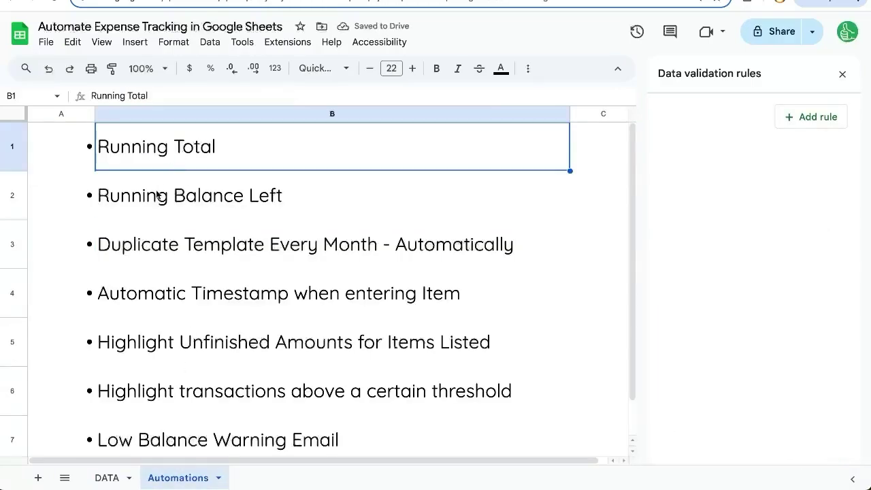
click(188, 213)
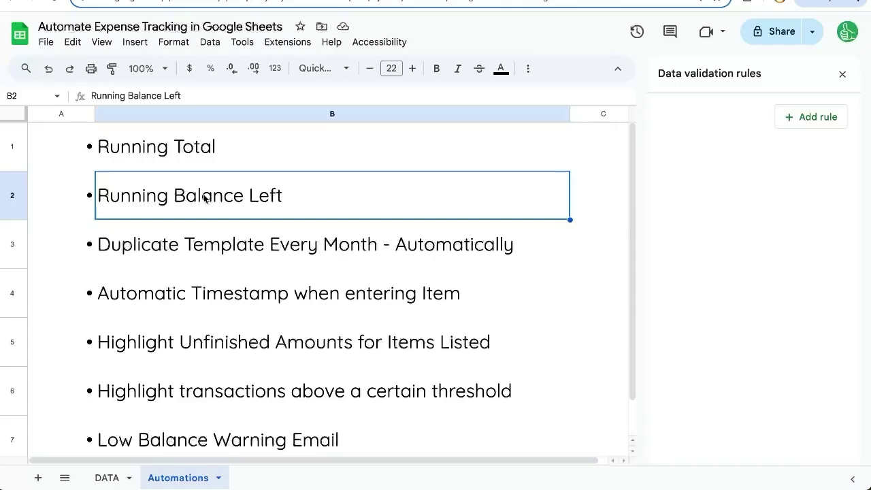
click(213, 156)
click(223, 197)
click(213, 162)
click(201, 249)
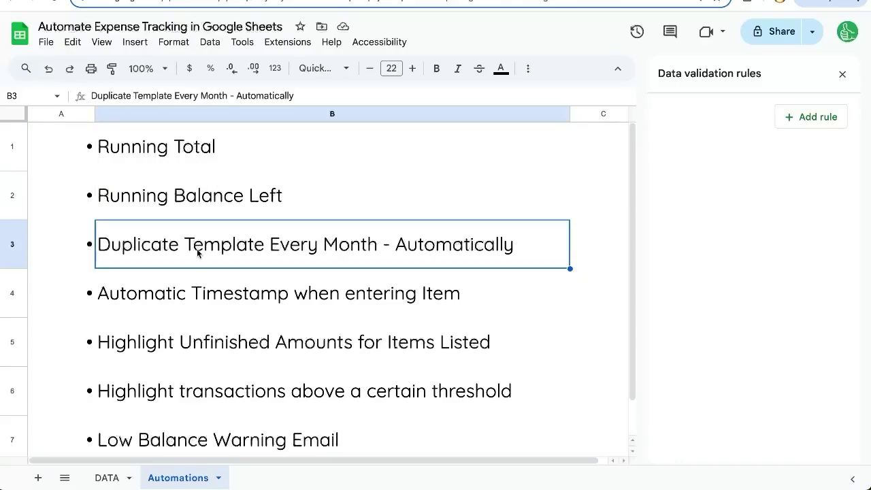
click(170, 298)
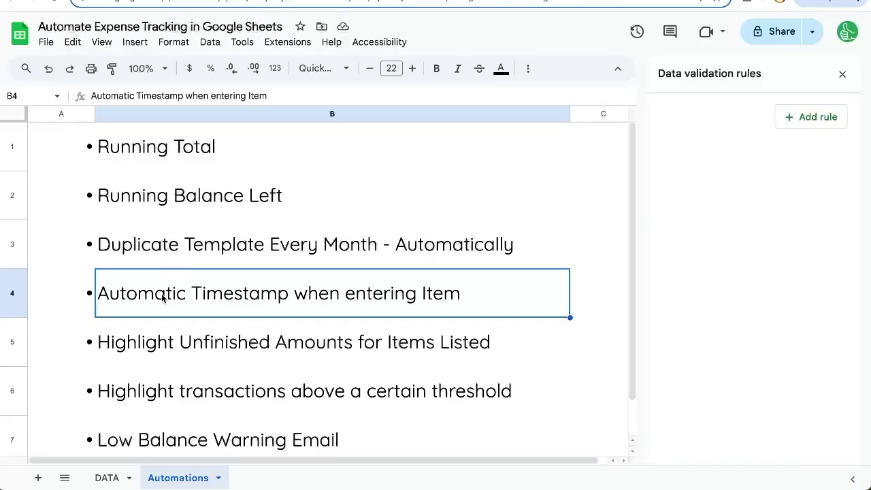
click(201, 361)
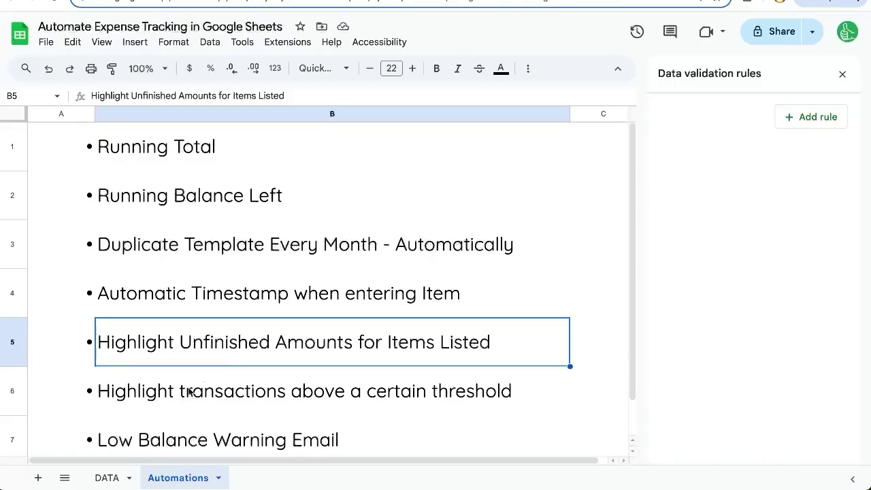
drag(194, 358, 191, 391)
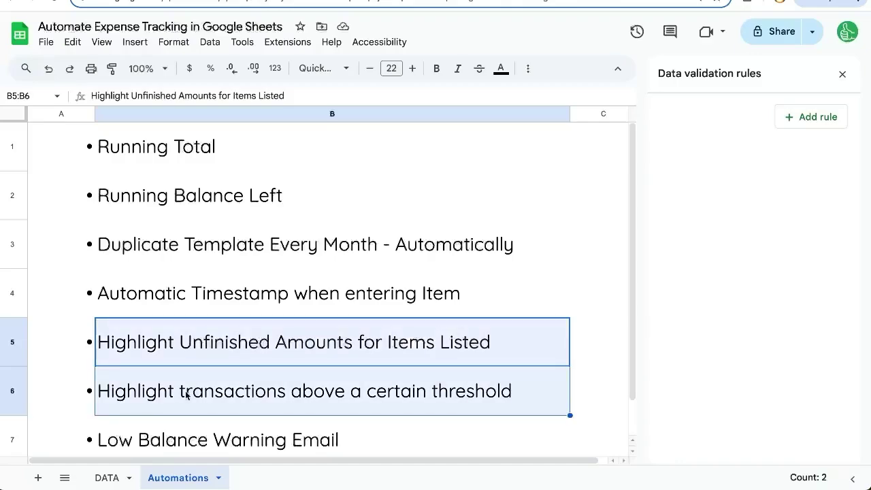
click(161, 442)
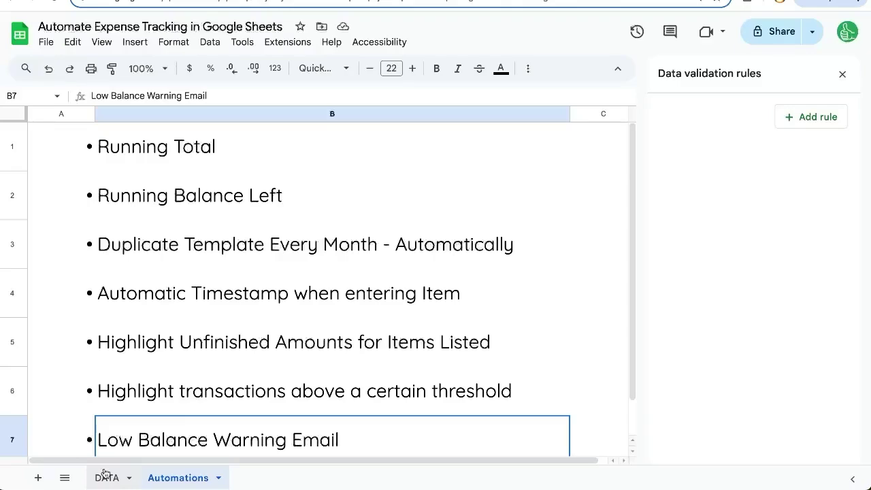
click(186, 169)
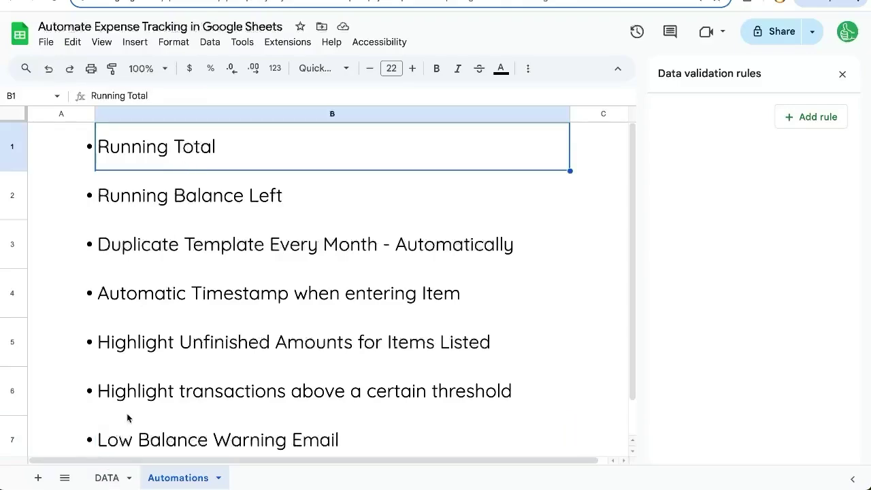
- Return to the DATA sheet and begin a SUM formula in E2 under the TOTAL header
click(107, 476)
text(=SUM()
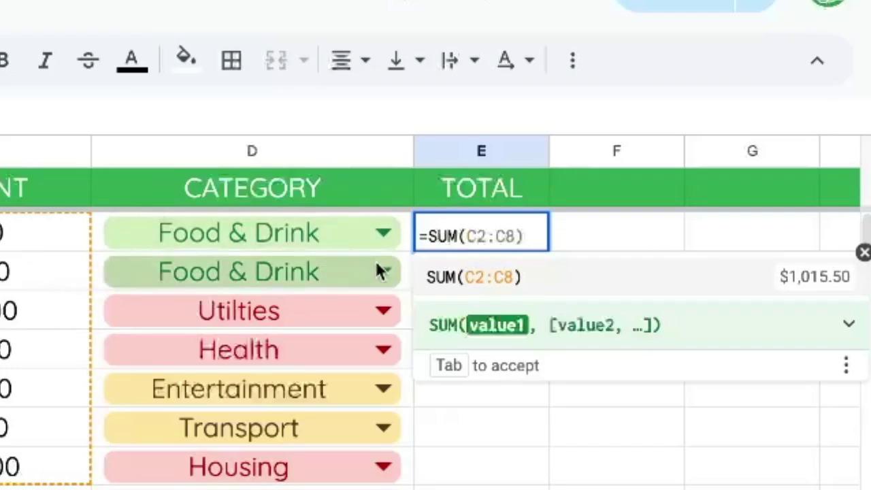
key(shift+Left)
key(shift+Left)
key(shift+Left)
key(shift+Left)
key(shift+Left)
text(3)
key(ctrl+z)
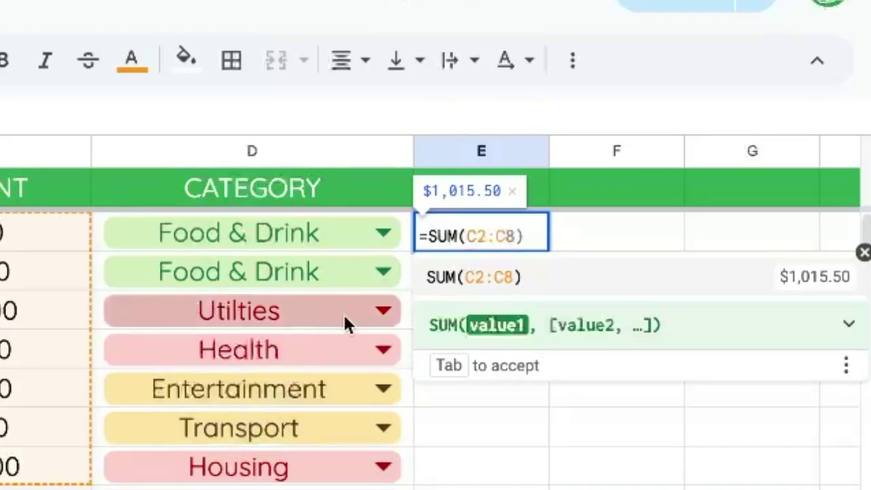
- Complete the running-total formula in E2 as =SUM(C$2:C2) and fill it down through E8
drag(467, 236, 510, 236)
click(512, 235)
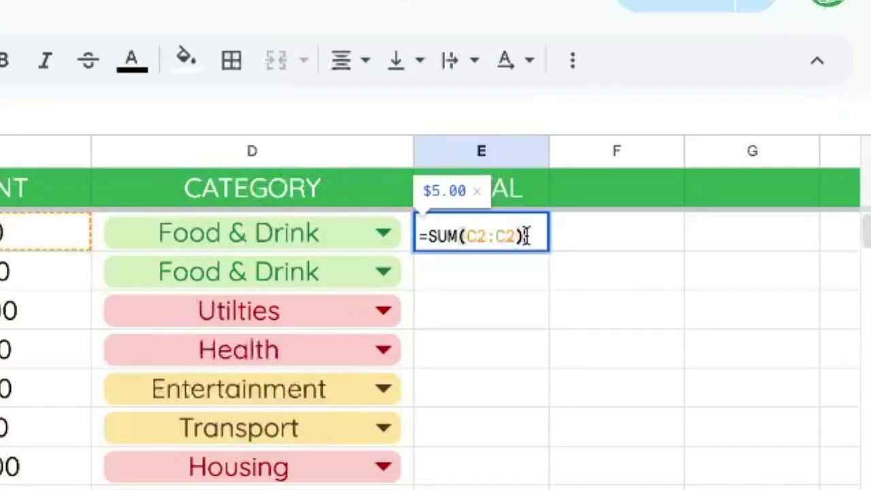
text($)
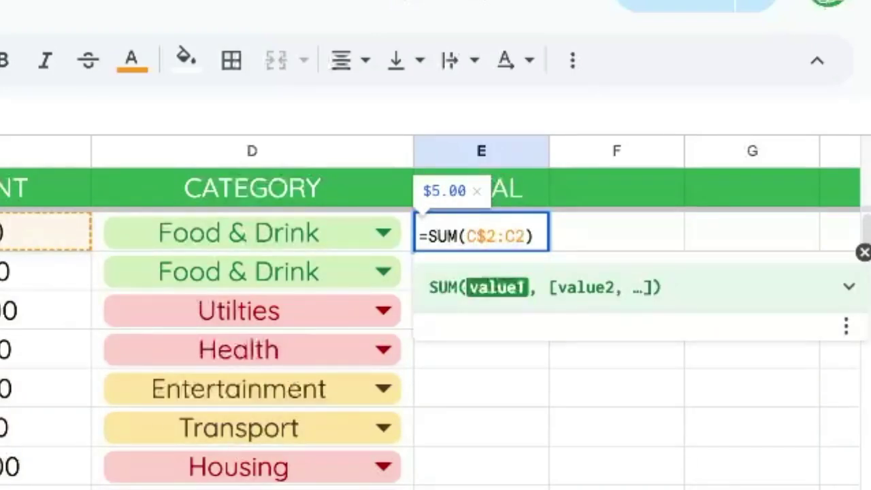
key(Return)
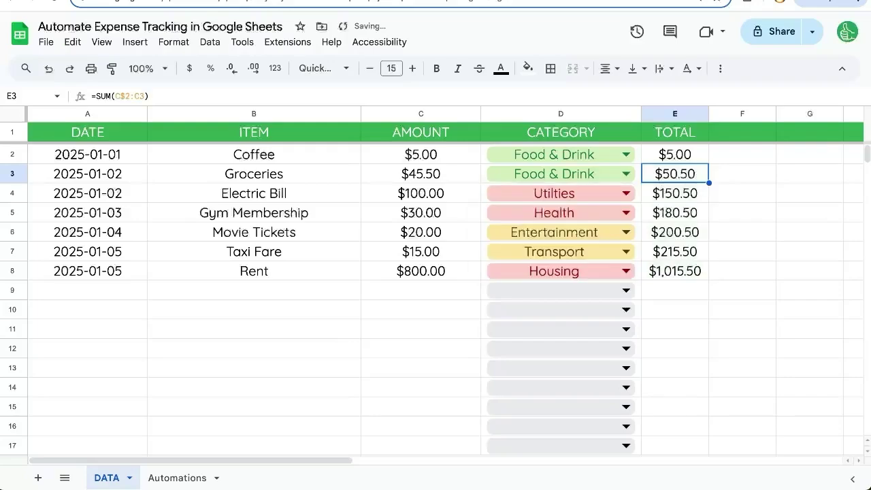
drag(683, 155, 686, 271)
click(685, 160)
key(Down)
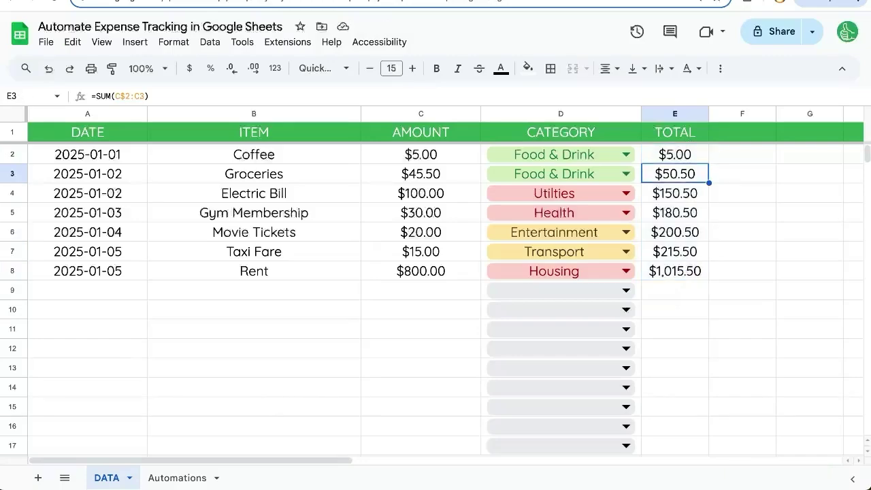
- Inspect the running-total formula in E3, and copy the one in E8 down column E through row 996
double_click(686, 175)
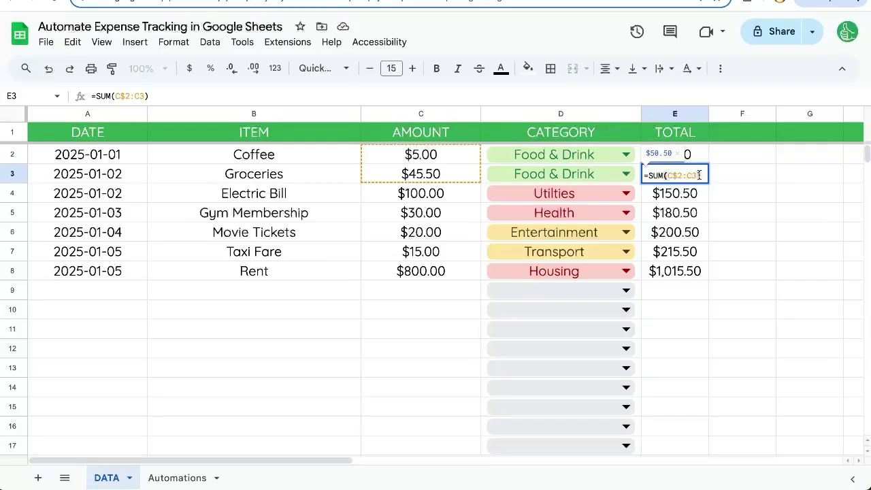
key(Return)
key(Return)
key(Return)
click(677, 270)
key(ctrl+c)
key(ctrl+shift+Down)
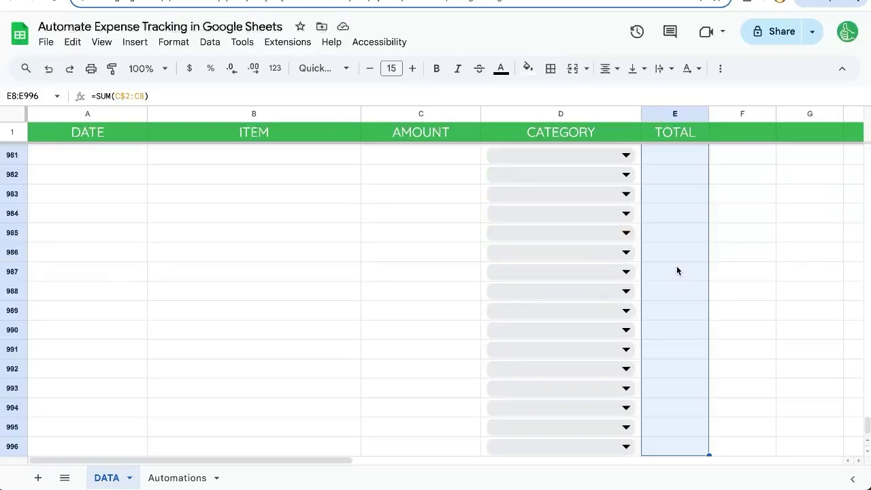
key(ctrl+v)
key(Up)
key(Up)
key(Up)
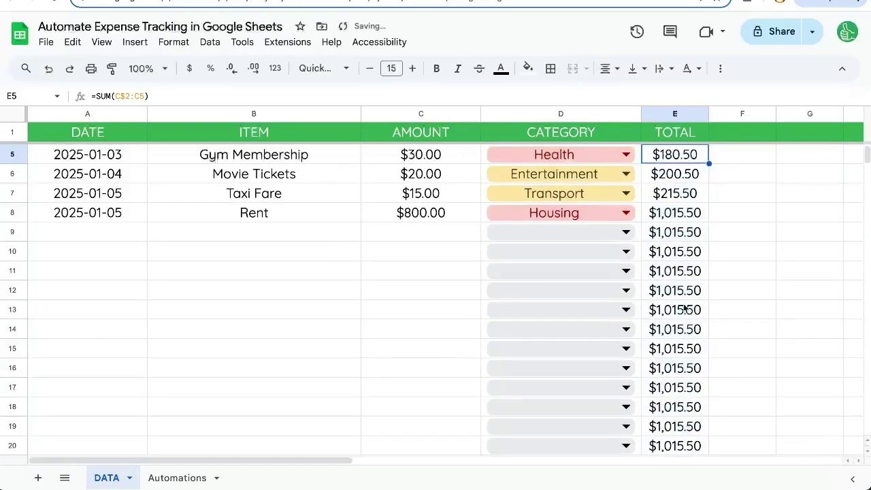
click(686, 251)
scroll(681, 194, up, 1)
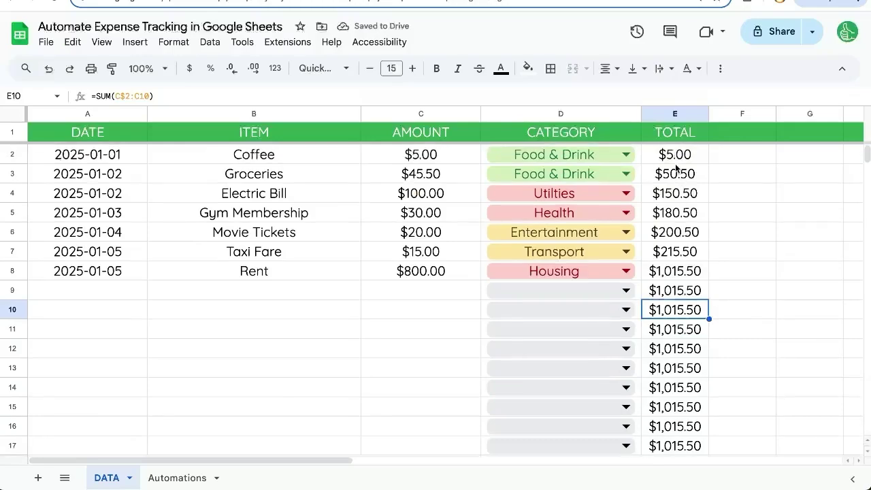
- Wrap the running total in E2 in a blank check as =IF(ISBLANK(C2),,SUM(C$2:C2))
double_click(647, 155)
text(IF()
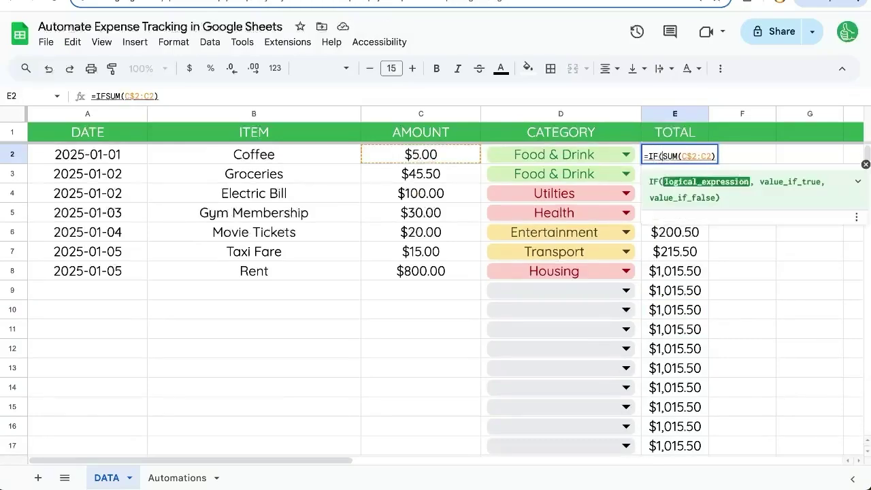
text(ISBLANK(C)
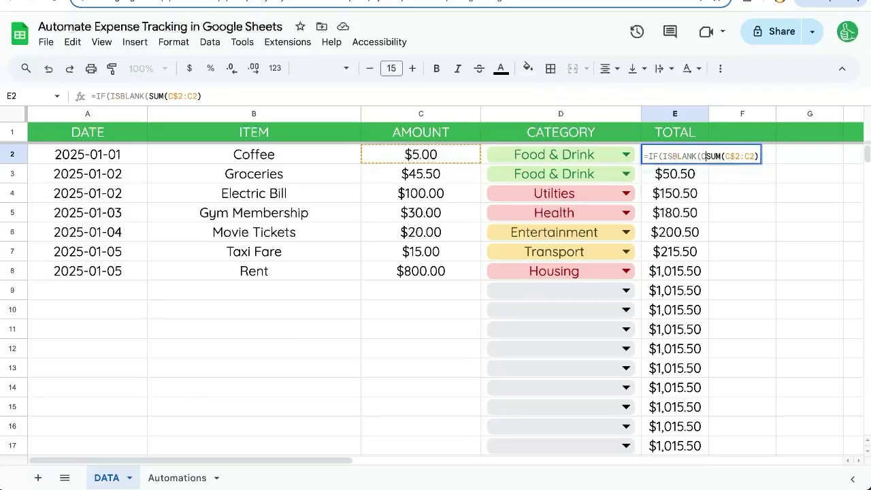
text(2),,)
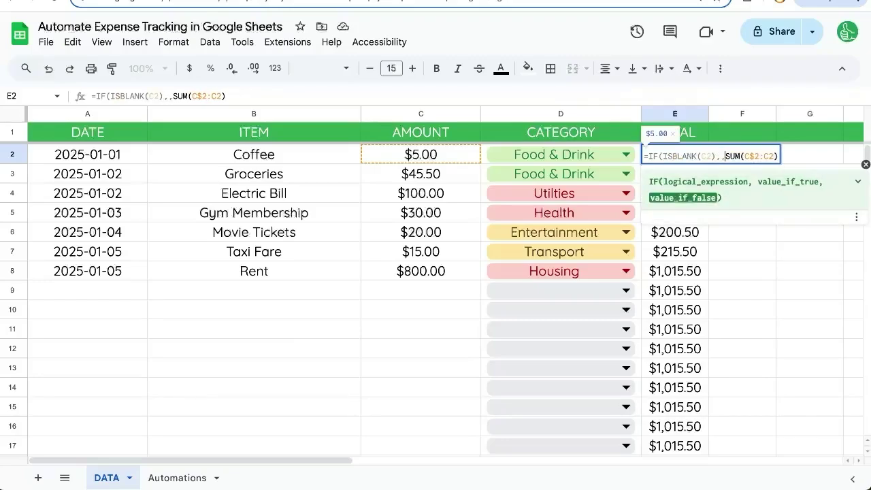
key(End)
text())
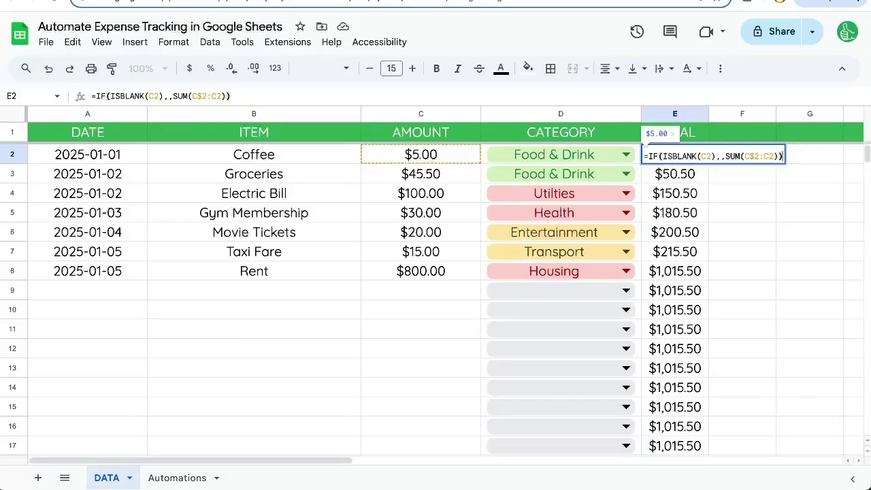
key(Return)
- Fill the blank-checking formula from E2 down the whole TOTAL column and check it in E9
key(Up)
key(ctrl+shift+Down)
key(ctrl+d)
key(ctrl+Up)
key(Down)
key(Down)
click(663, 285)
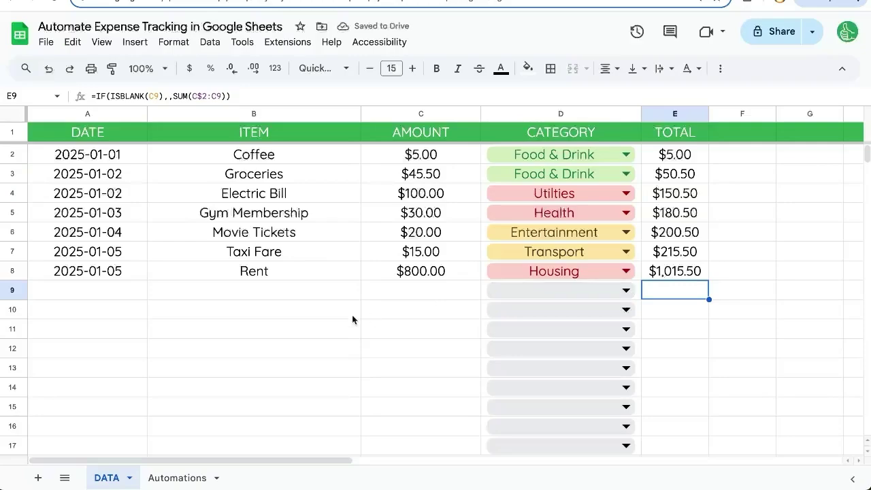
- Enter a Rent expense of 800 with category Housing in row 9 and check its running total
click(276, 311)
click(277, 294)
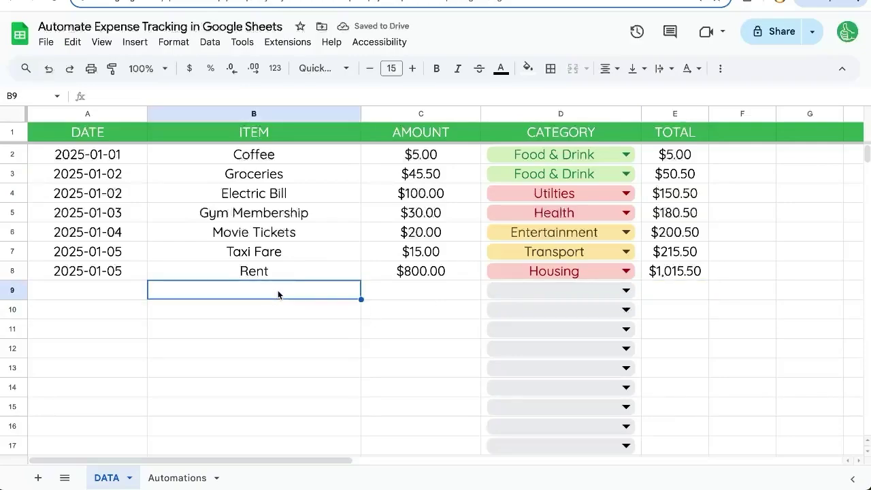
text(Rent)
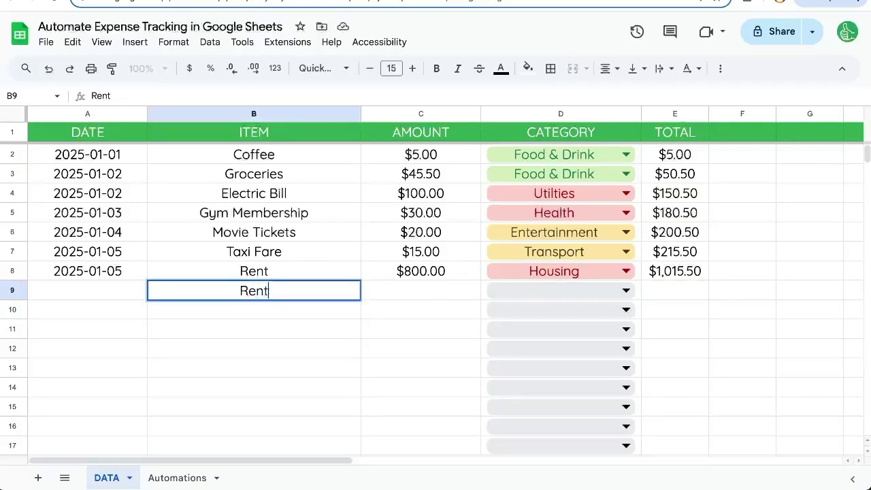
key(Tab)
text(800)
key(Tab)
text(Hou)
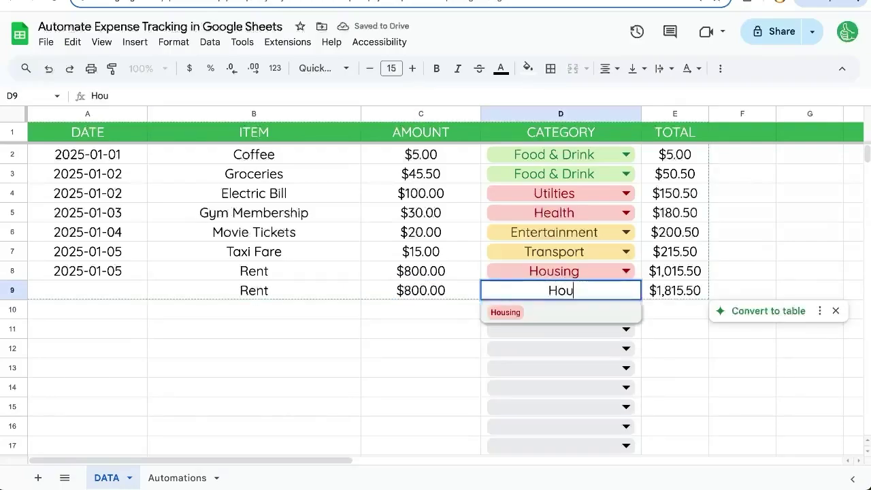
key(Return)
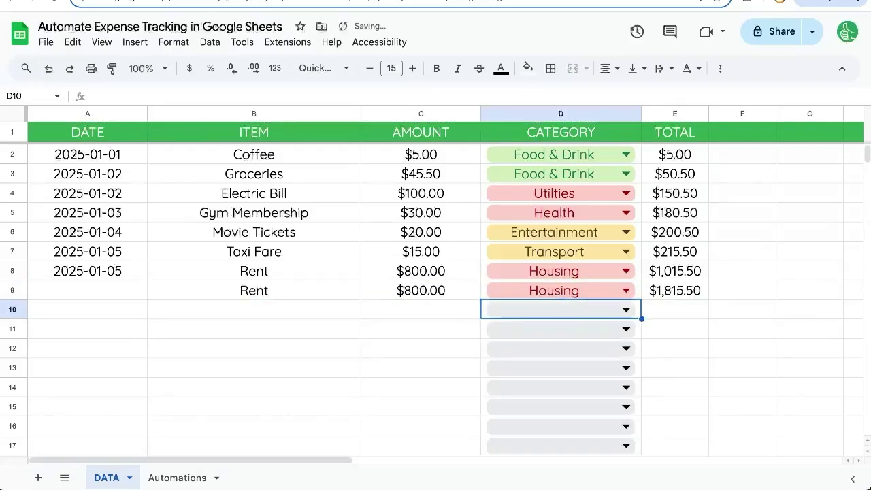
click(684, 276)
click(682, 292)
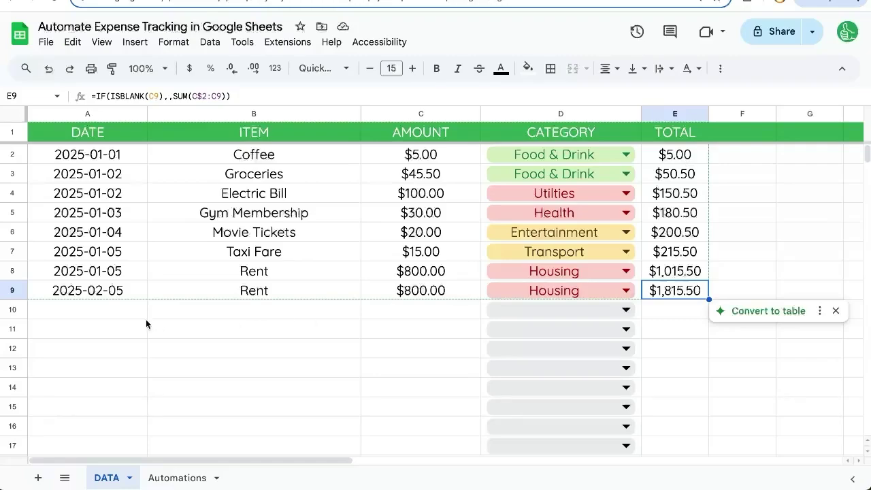
- Turn the E2 formula into a remaining balance from 2000, as =IF(ISBLANK(C2),,2000-SUM(C$2:C2))
click(692, 151)
double_click(692, 156)
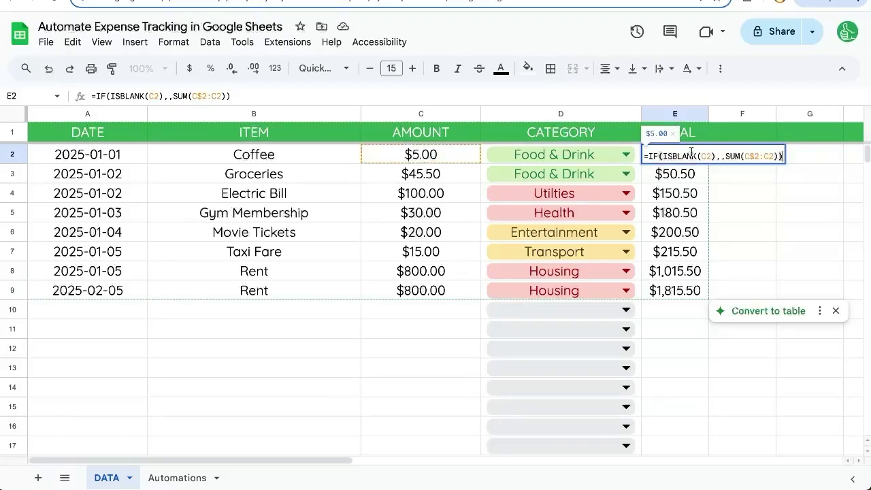
click(724, 156)
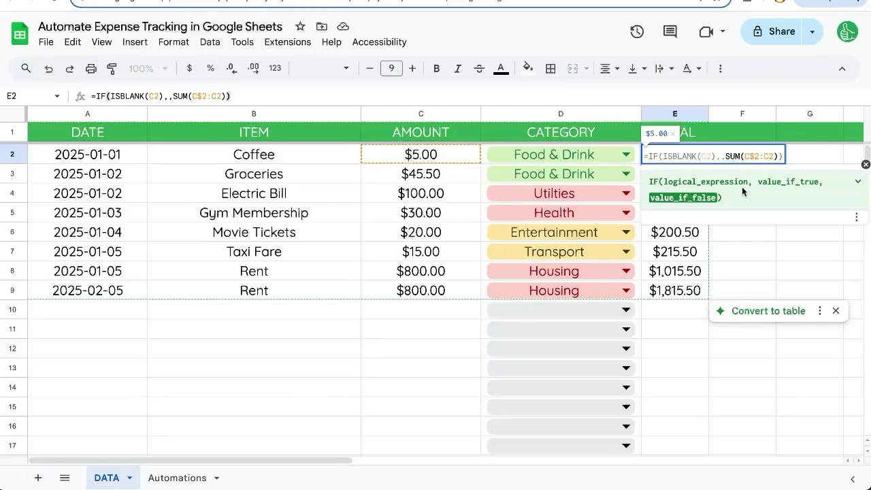
text(2000)
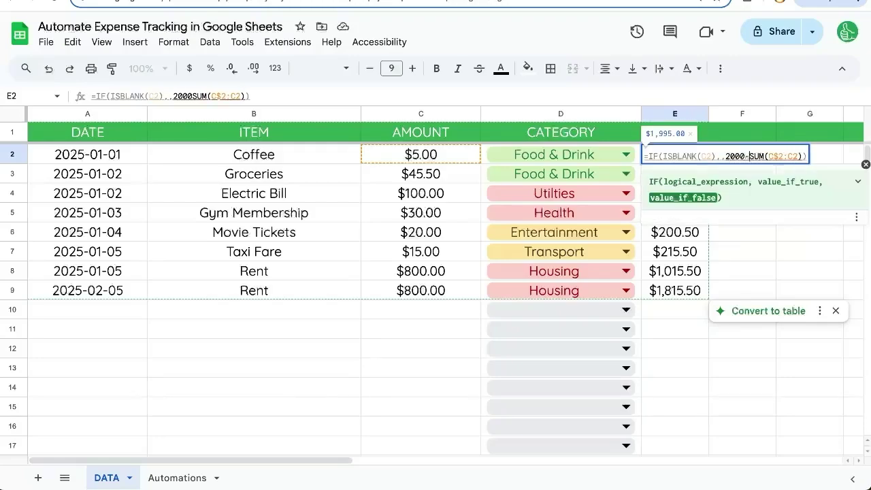
text(-)
key(Return)
- Fill the remaining-balance formula from E2 down through E996 and review the balances in E2:E8
key(Up)
key(ctrl+shift+Down)
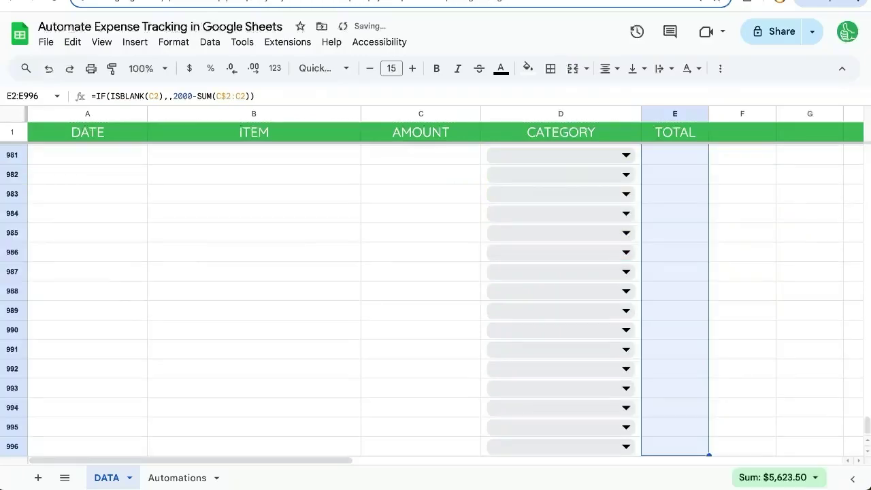
key(ctrl+d)
key(Down)
key(Down)
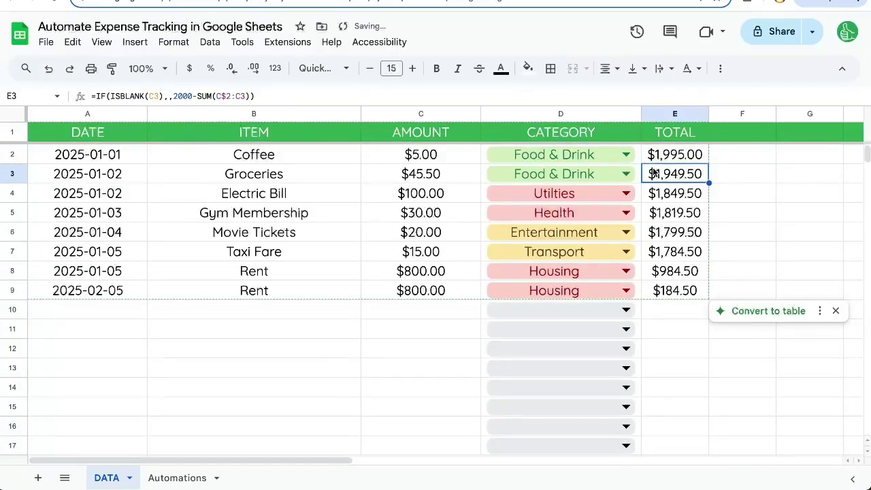
drag(667, 160, 678, 279)
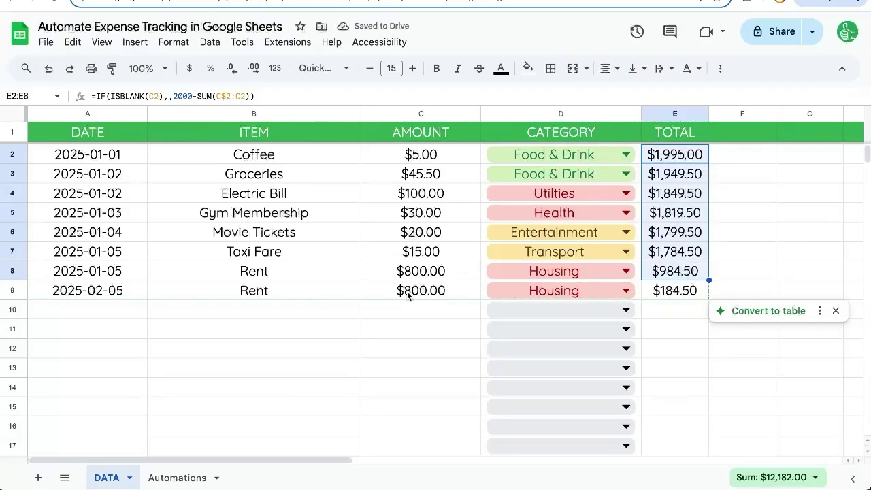
- Make the Running Total and Running Balance Left entries bold on the Automations sheet
key(ctrl+shift+Page_Down)
key(ctrl+b)
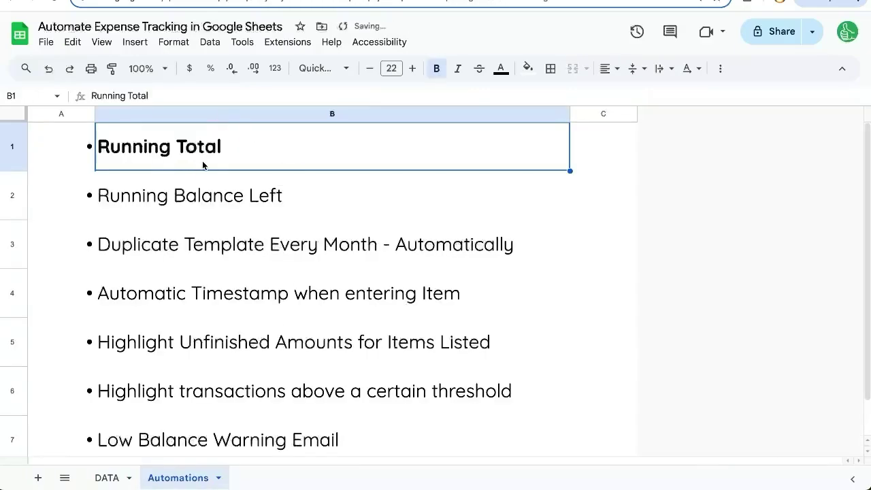
click(175, 197)
key(ctrl+b)
click(171, 249)
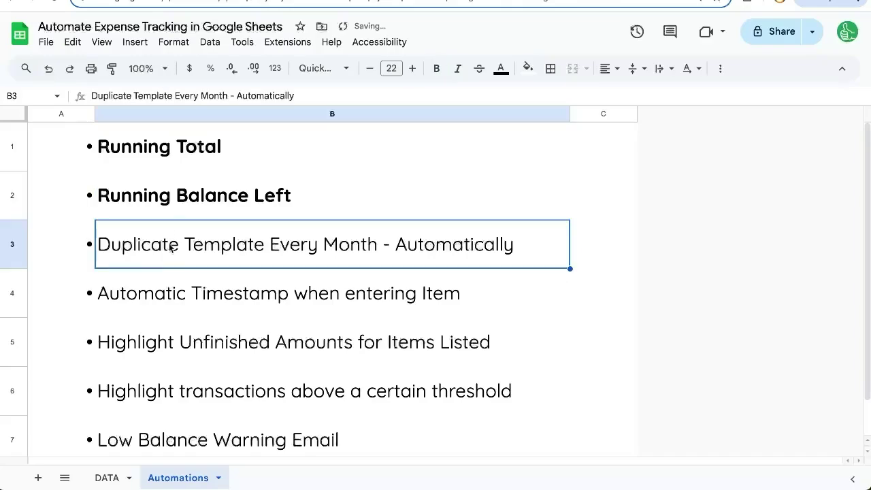
- Rename the DATA sheet as TEMPLATE
click(115, 476)
double_click(116, 476)
text(TEMPLATE)
key(Return)
- Duplicate the TEMPLATE sheet and name the copy January
click(155, 478)
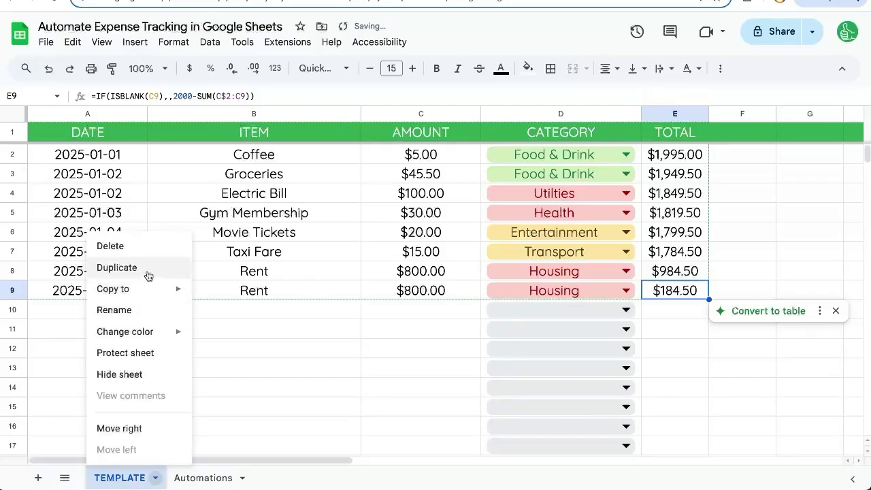
click(117, 267)
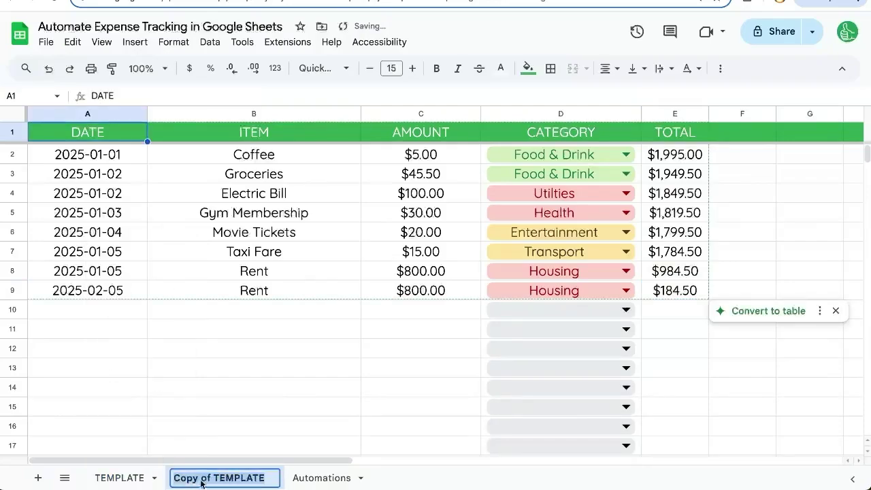
double_click(202, 478)
text(January)
key(Return)
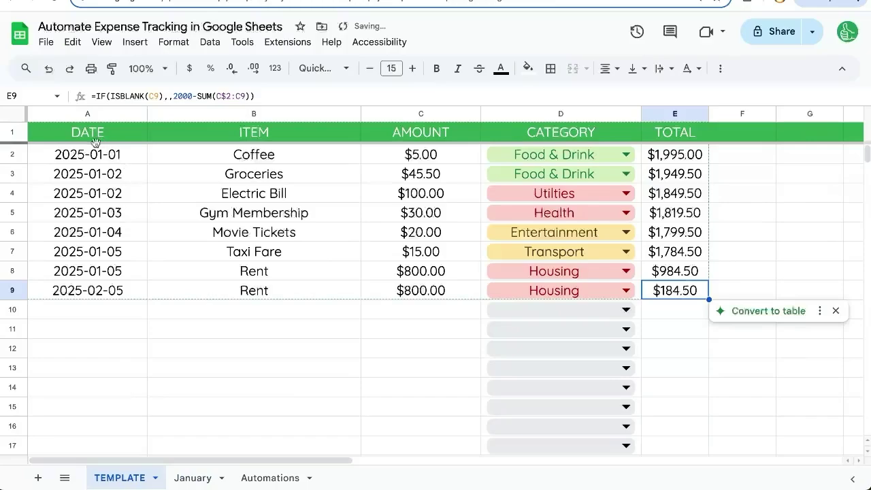
- Clear the dates, items, amounts and categories in rows 2 to 9 of the TEMPLATE sheet, keeping the TOTAL formulas
drag(95, 148, 627, 294)
key(Delete)
click(683, 158)
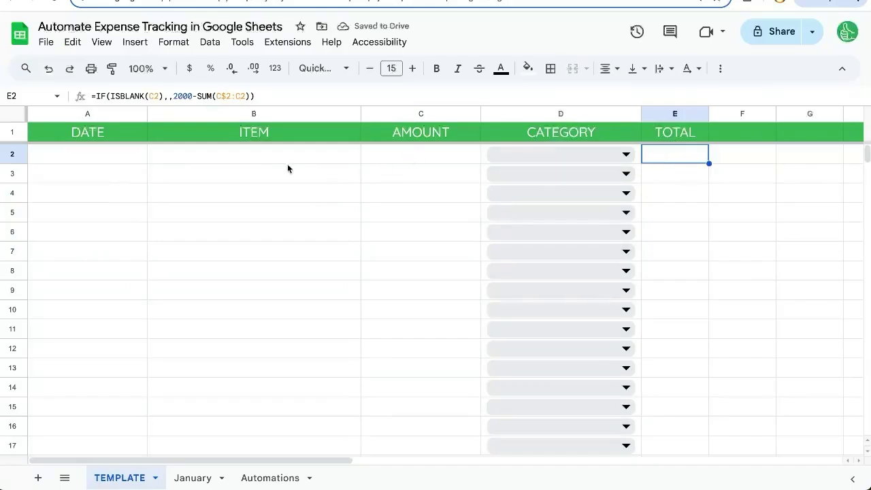
click(267, 155)
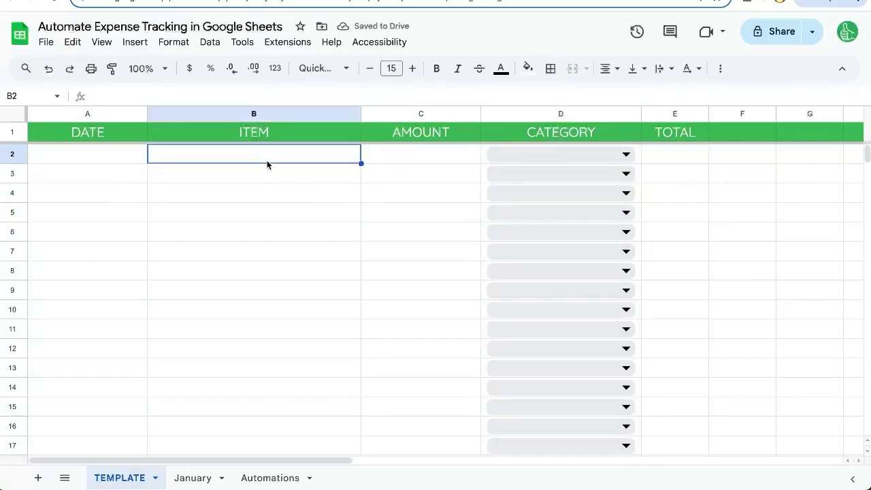
click(424, 170)
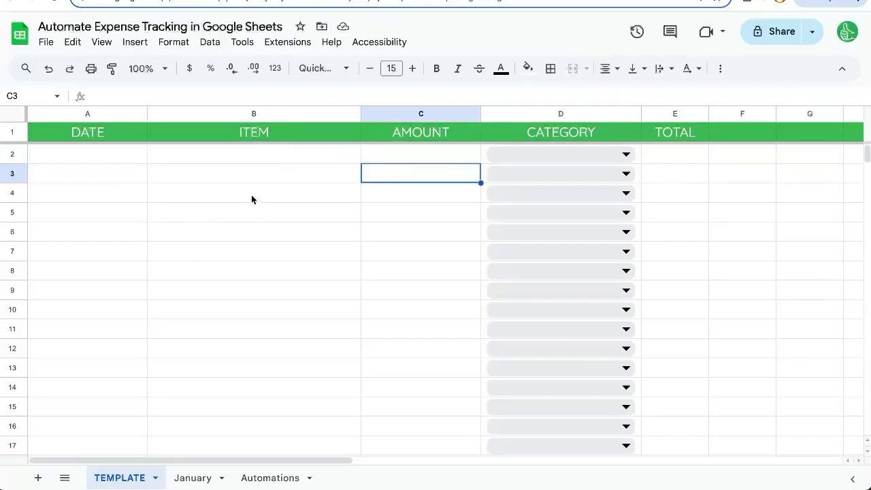
drag(136, 158, 276, 197)
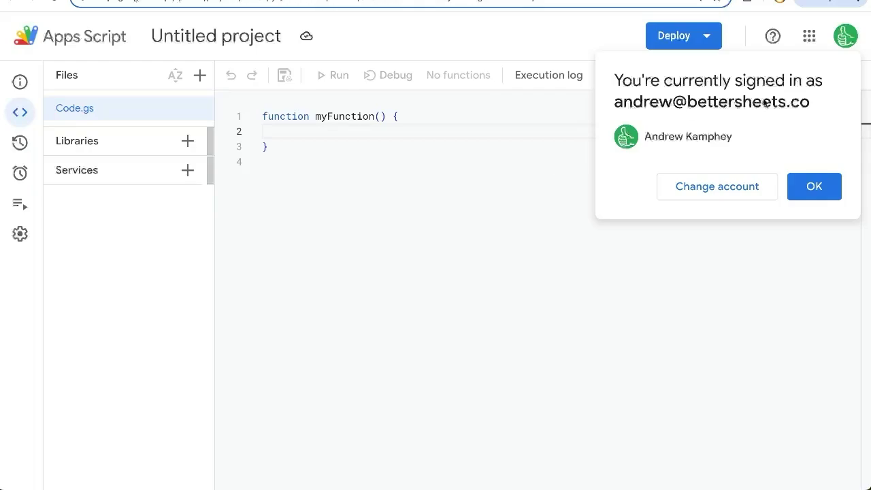
- Dismiss the signed-in account notice in Apps Script and rename myFunction to createDuplicate
click(814, 188)
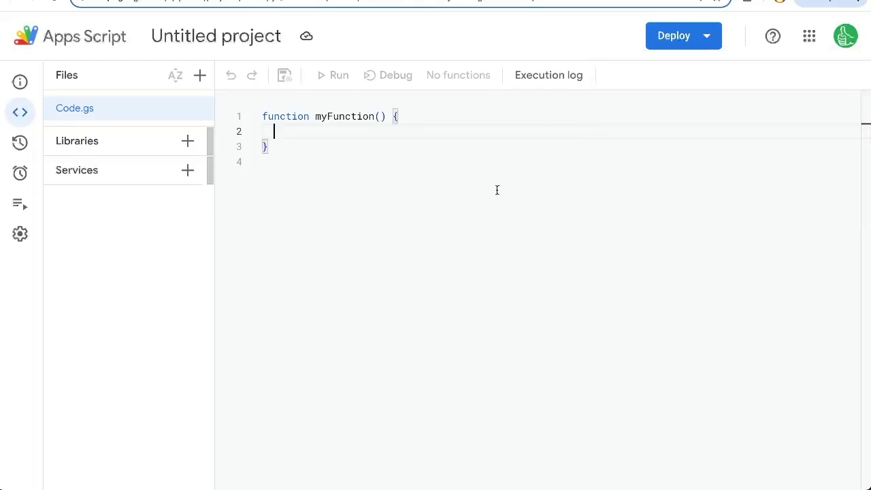
double_click(347, 116)
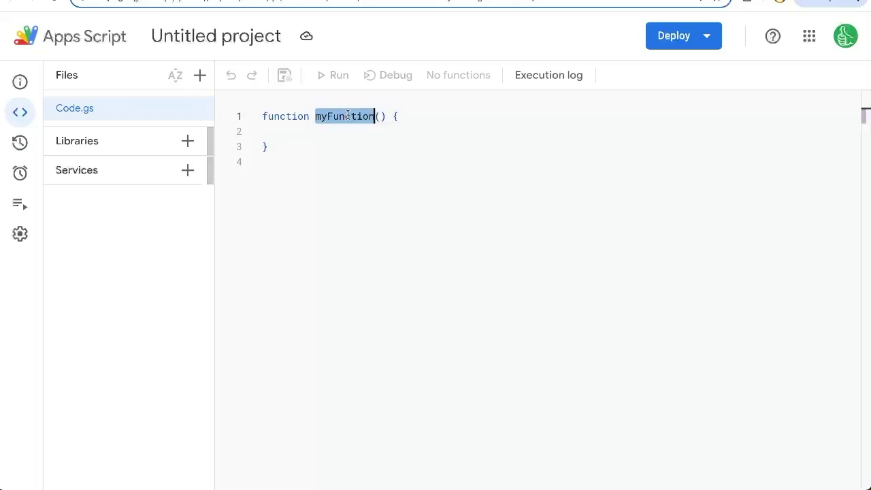
text(createDupl)
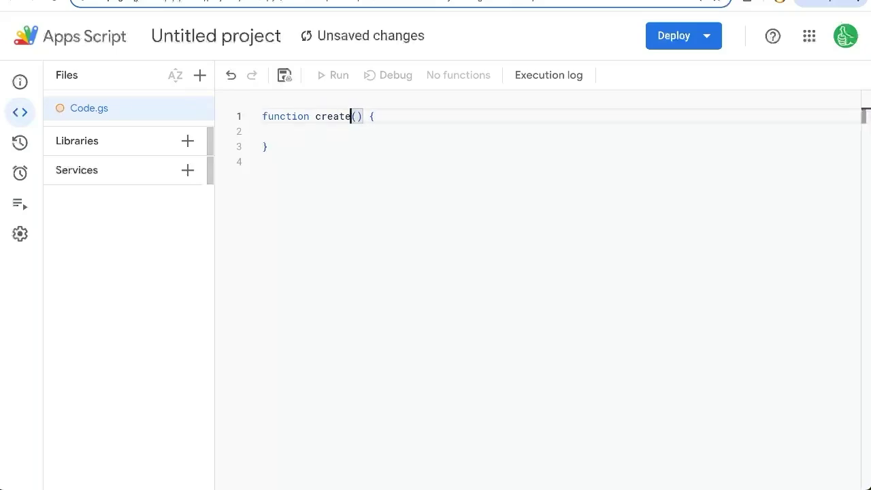
text(icate)
- In createDuplicate, assign the sheet from SpreadsheetApp.getActiveSpreadsheet().getSheetByName("TEMPLATE") to a variable named template
key(Down)
text(SpreadsheetApp.get)
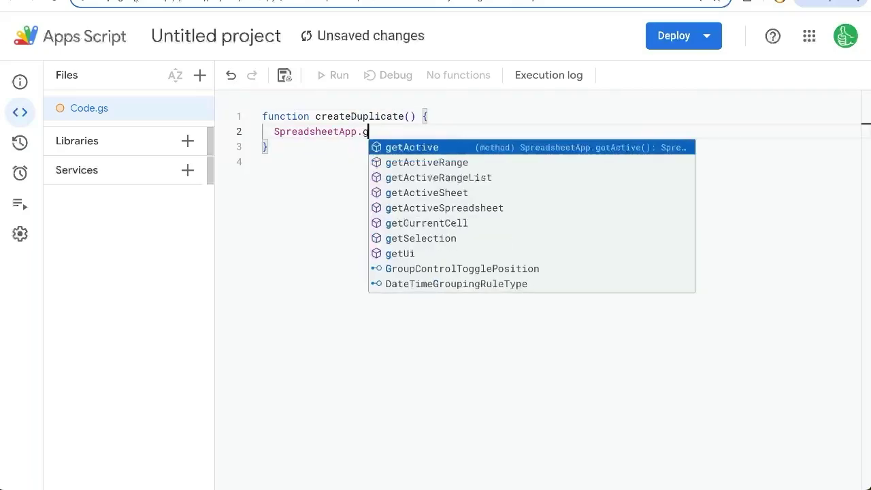
key(Down)
key(Down)
key(Down)
key(Down)
key(Return)
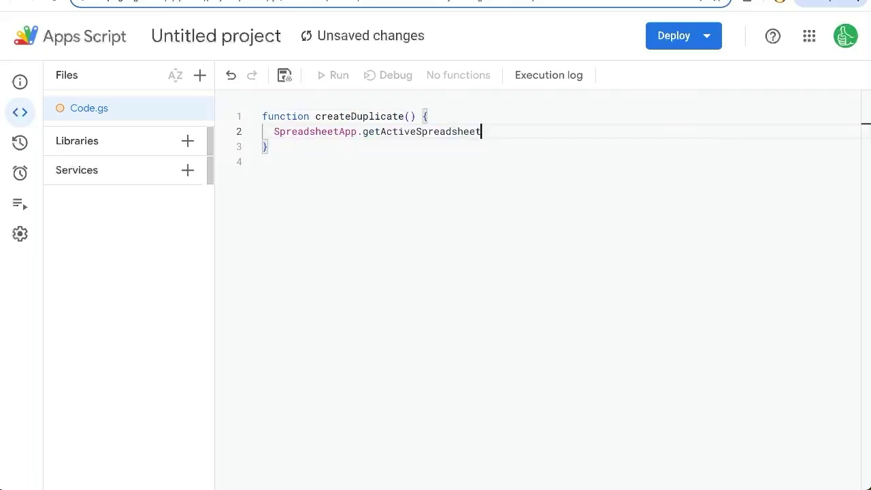
text(().getSheet)
key(Down)
key(Return)
text(("TEMPL)
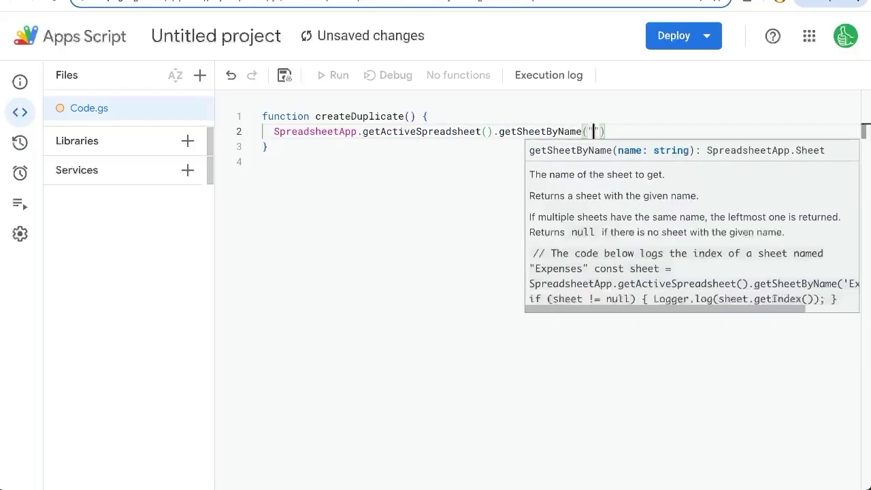
text(ATE)
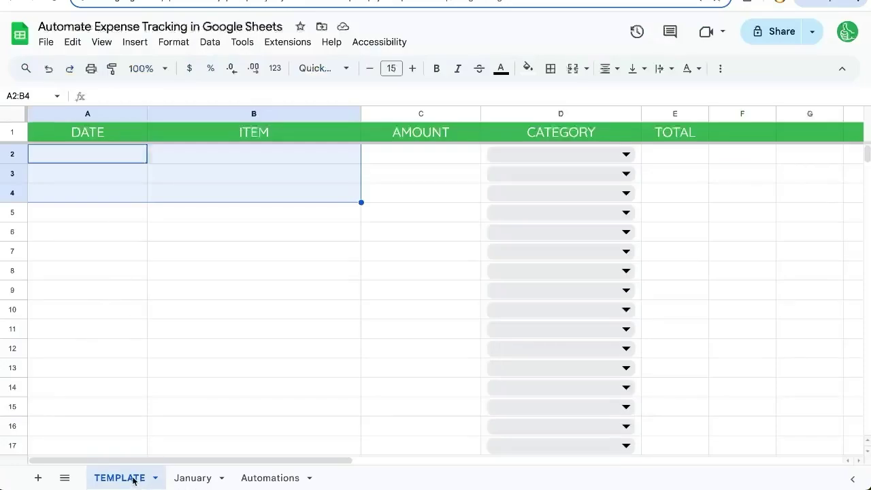
double_click(133, 478)
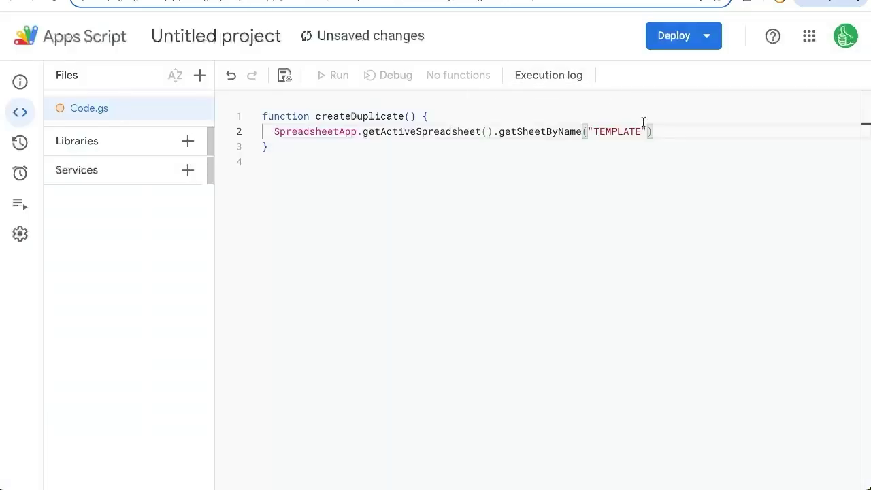
click(684, 132)
click(273, 131)
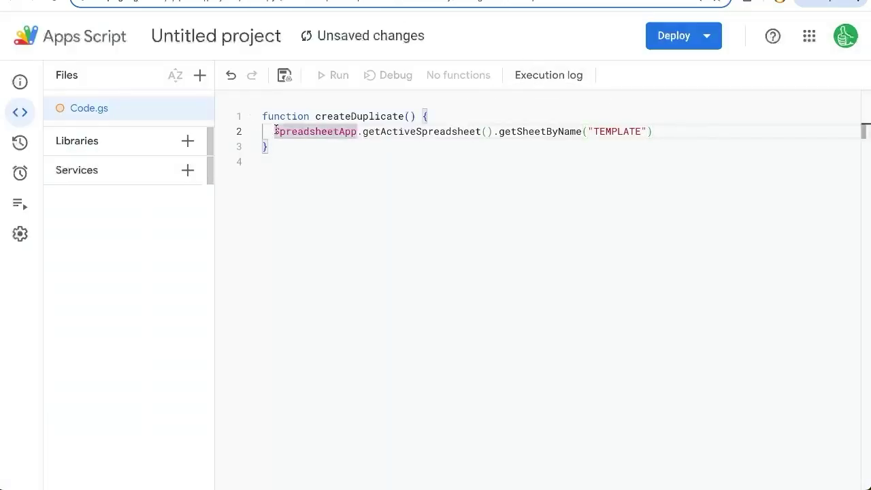
text(var template =)
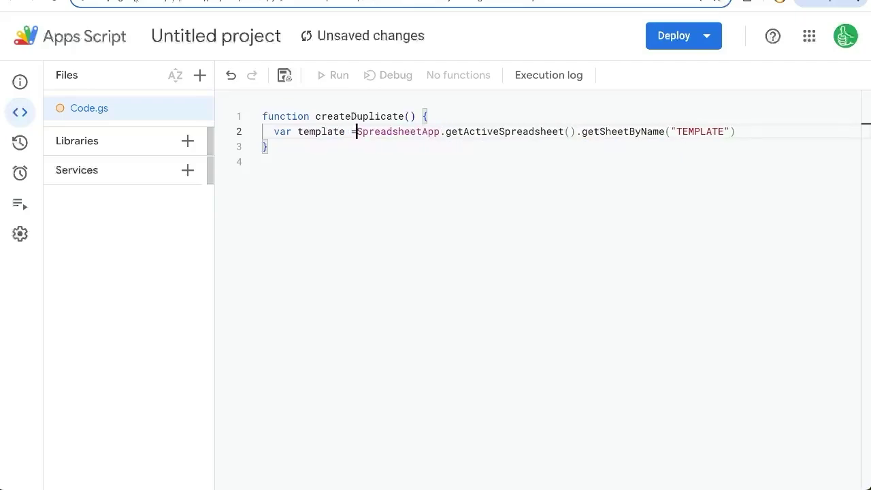
- Add a line calling template.copyTo with SpreadsheetApp.getActiveSpreadsheet() as the destination
click(741, 132)
key(Return)
text(template.copyTo()
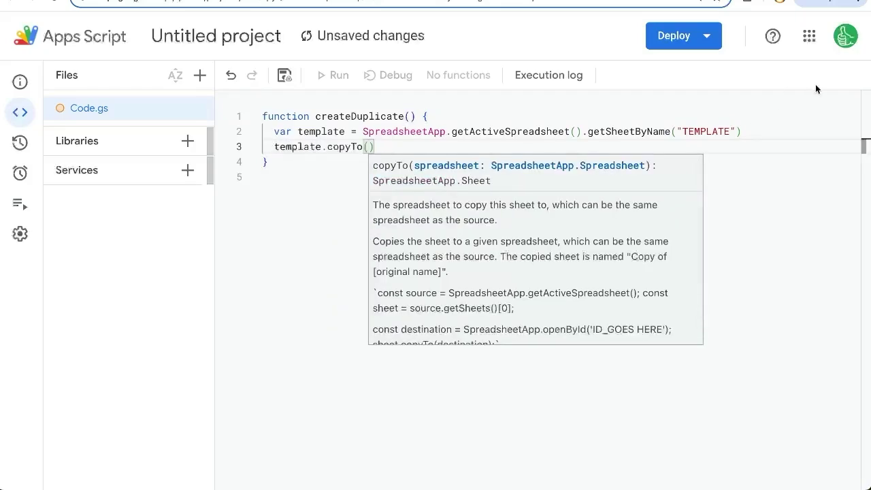
click(453, 131)
drag(363, 131, 581, 130)
key(ctrl+c)
click(368, 147)
key(ctrl+v)
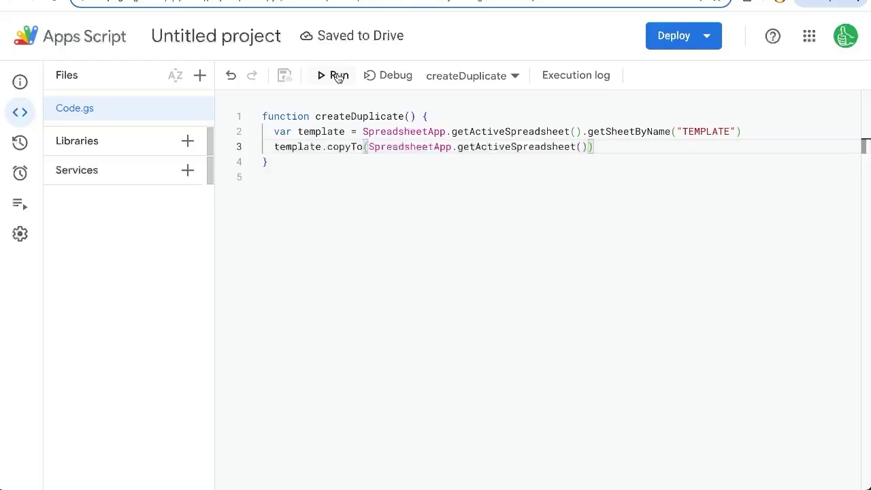
- Run createDuplicate, authorize its access to Google Sheets, and open the Copy of TEMPLATE sheet in the spreadsheet
click(338, 77)
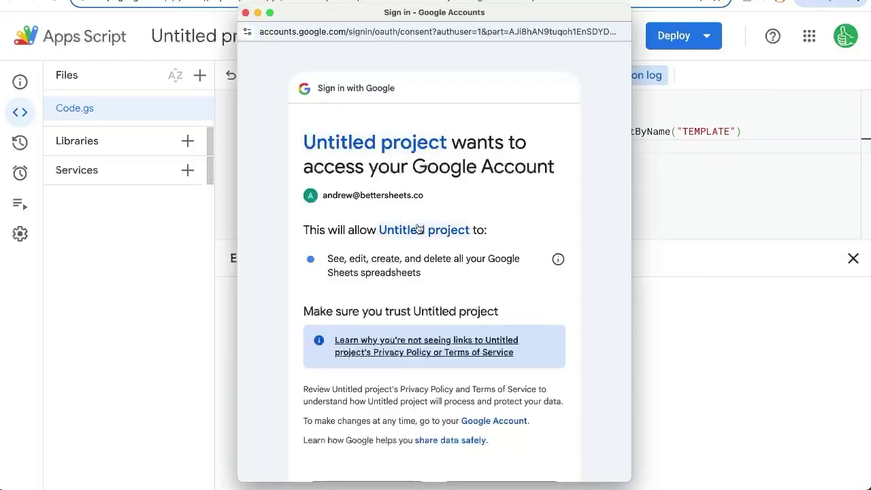
scroll(419, 229, down, 3)
click(503, 402)
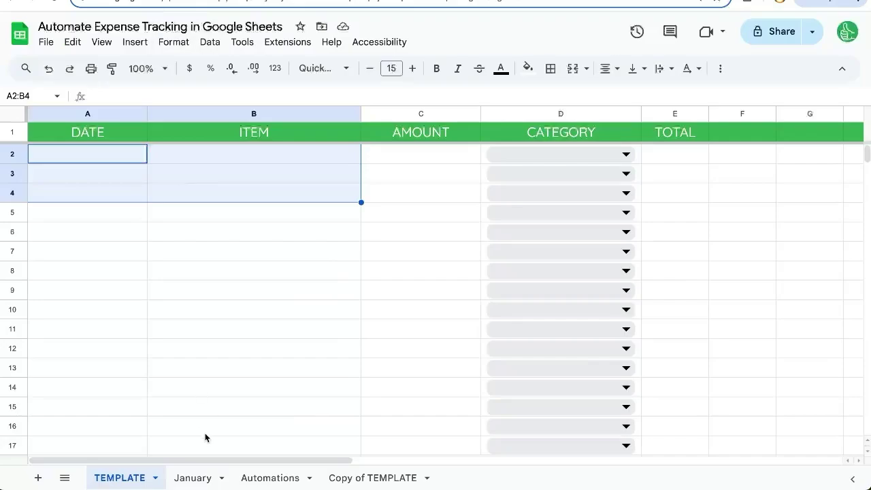
click(394, 476)
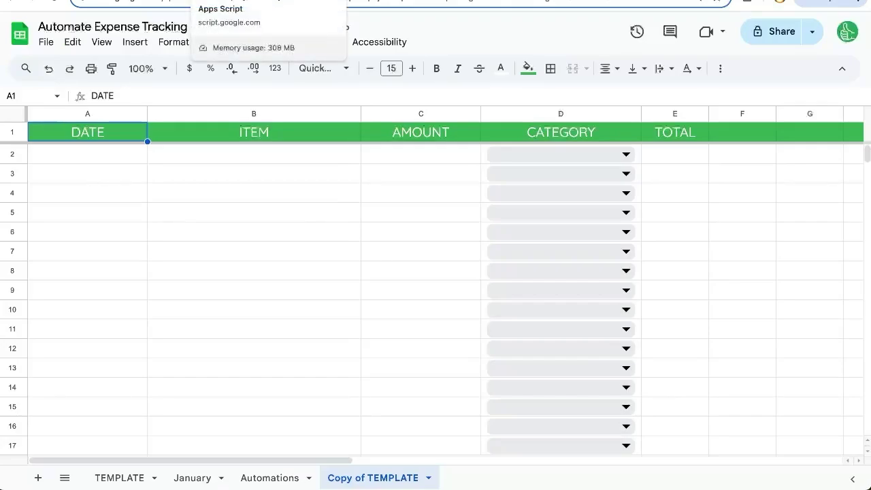
- Switch back to Apps Script and append an empty .setName() call to the copyTo line
click(265, 0)
click(613, 150)
text().setName()
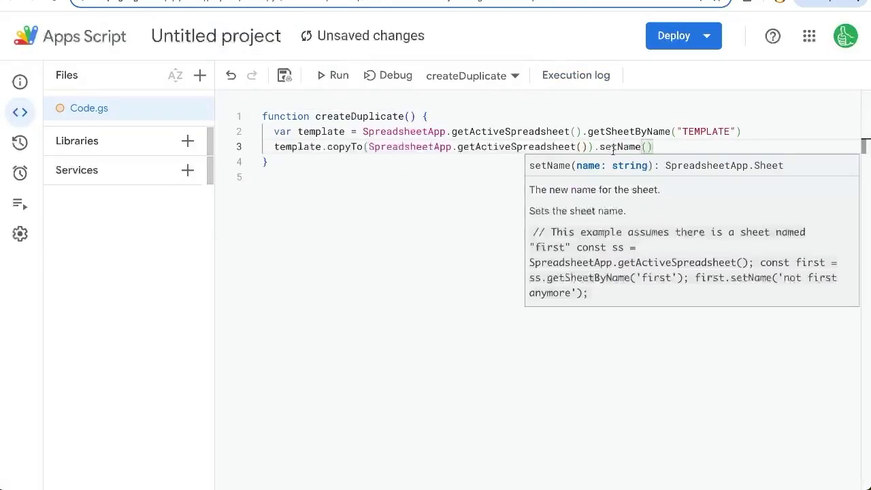
- Add a nameofMonth variable above the template line, set to a Utilities.formatDate call with new Date() as its first argument
click(614, 111)
key(Return)
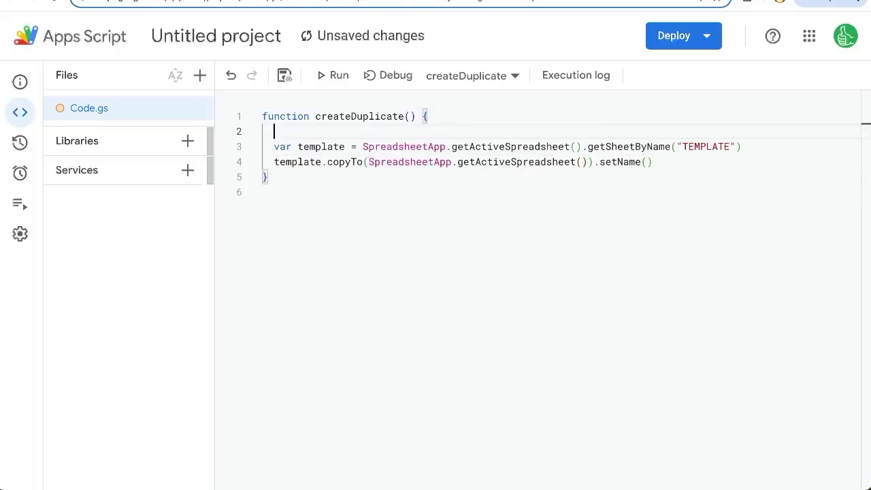
text(var nameo)
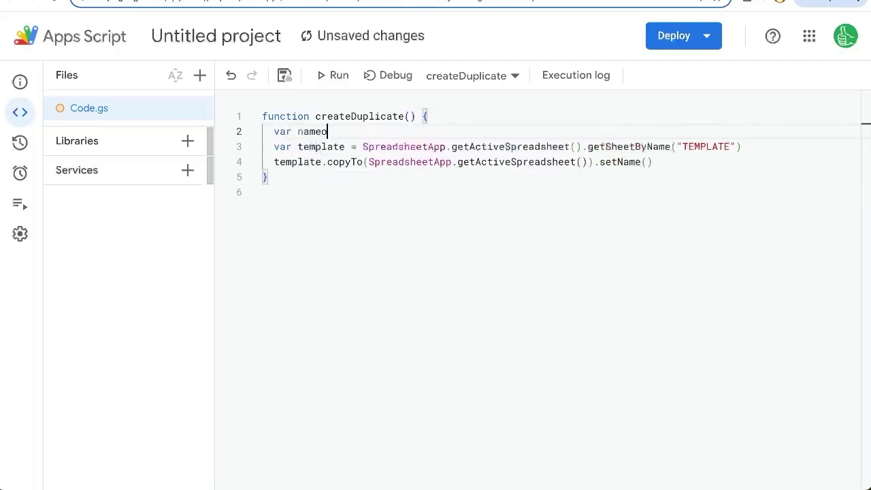
text(fMot)
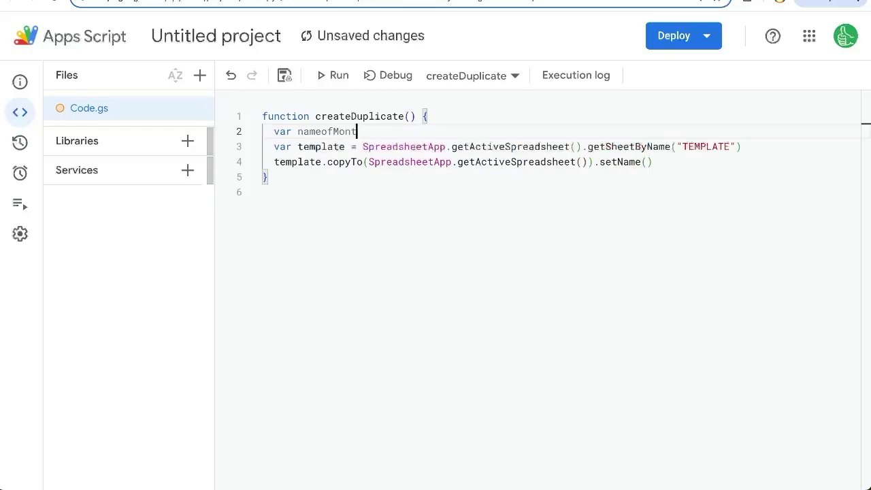
text(th = Utilities.form)
key(Return)
text((new Date(),)
text("GMT)
text(+0)
key(BackSpace)
key(BackSpace)
key(BackSpace)
key(BackSpace)
key(BackSpace)
key(BackSpace)
key(BackSpace)
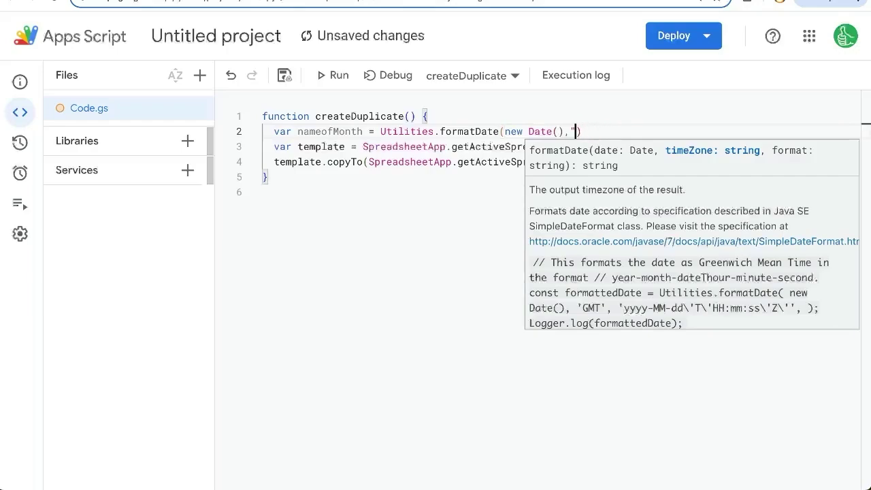
text(Spreadsheet)
key(BackSpace)
key(BackSpace)
key(BackSpace)
key(BackSpace)
key(BackSpace)
key(BackSpace)
key(BackSpace)
key(BackSpace)
key(BackSpace)
key(BackSpace)
key(BackSpace)
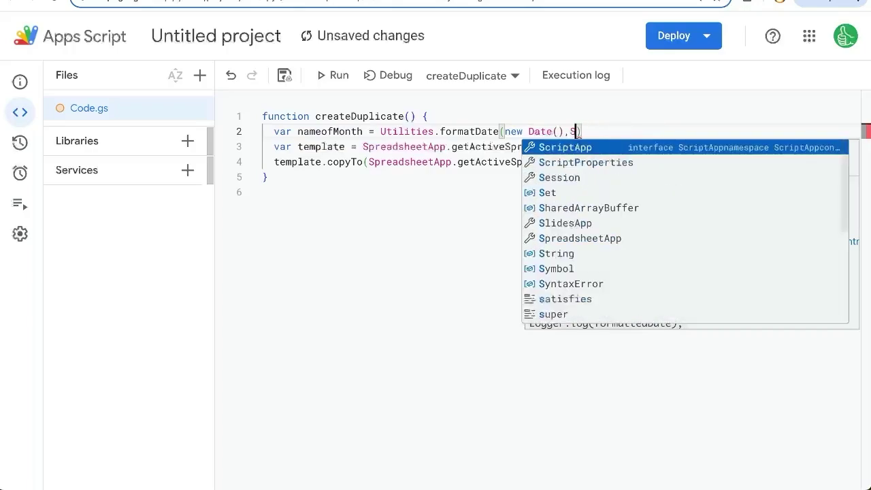
- Complete the formatDate call with the time zone "GMT+0" and the format "MMMM"
text("GMT+0",)
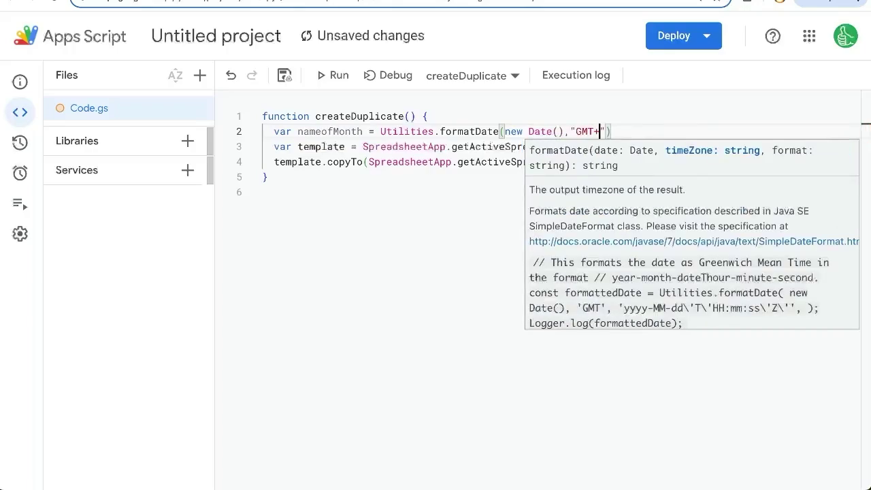
text("MMMM)
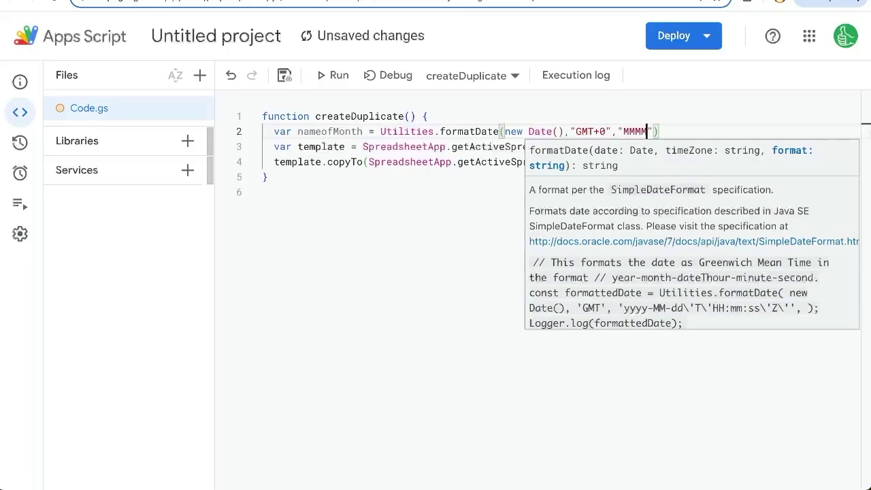
- Add Logger.log(nameofMonth) below the nameofMonth variable and save the project
key(Return)
text(Logger.clear)
key(BackSpace)
key(BackSpace)
key(BackSpace)
key(BackSpace)
key(BackSpace)
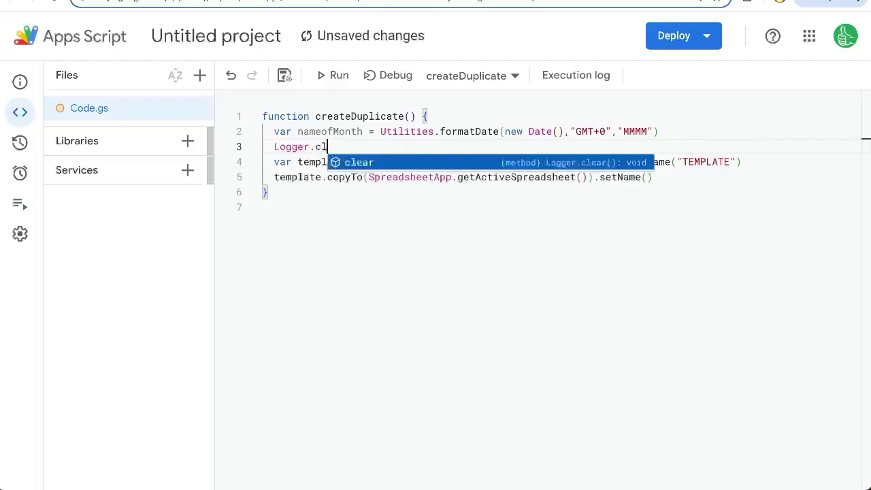
text(log(nameofMonth)
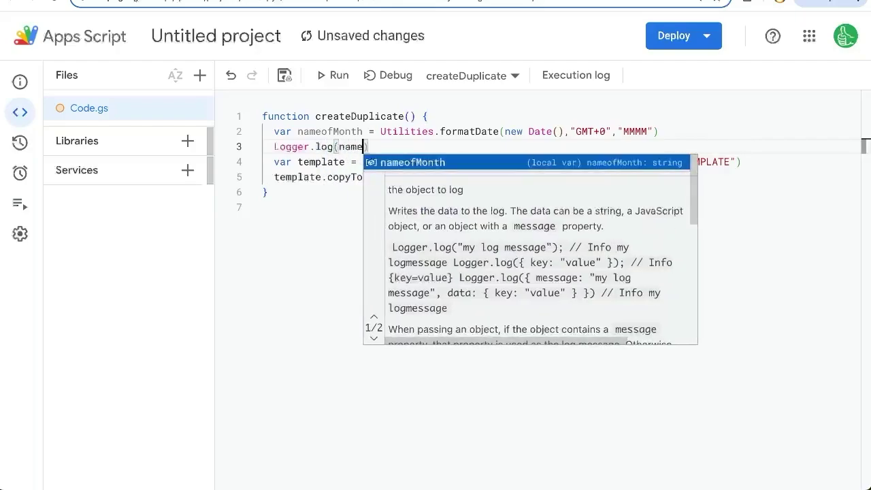
text())
key(ctrl+s)
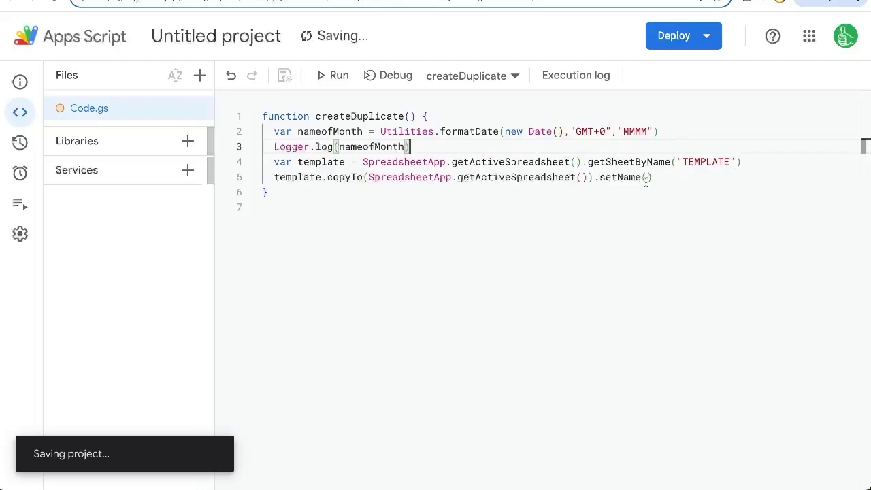
- Pass nameofMonth to setName, run createDuplicate, and check the month name in the execution log
click(647, 181)
text(nameofMonth)
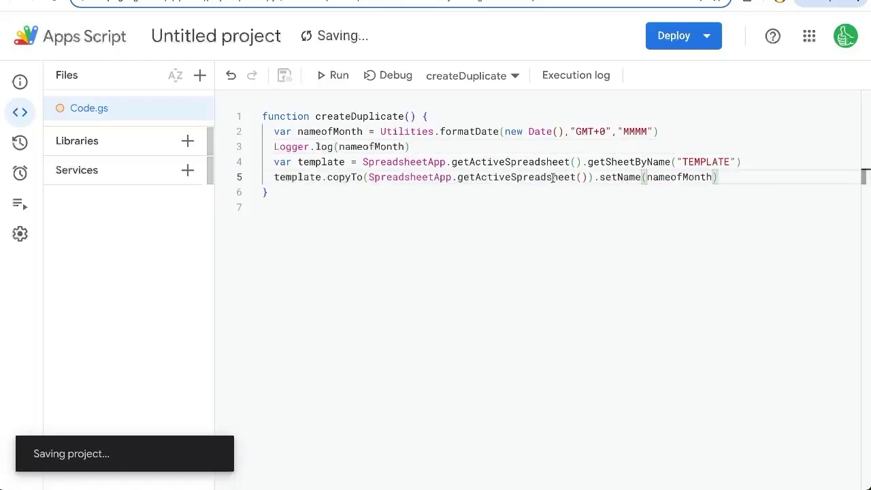
click(335, 77)
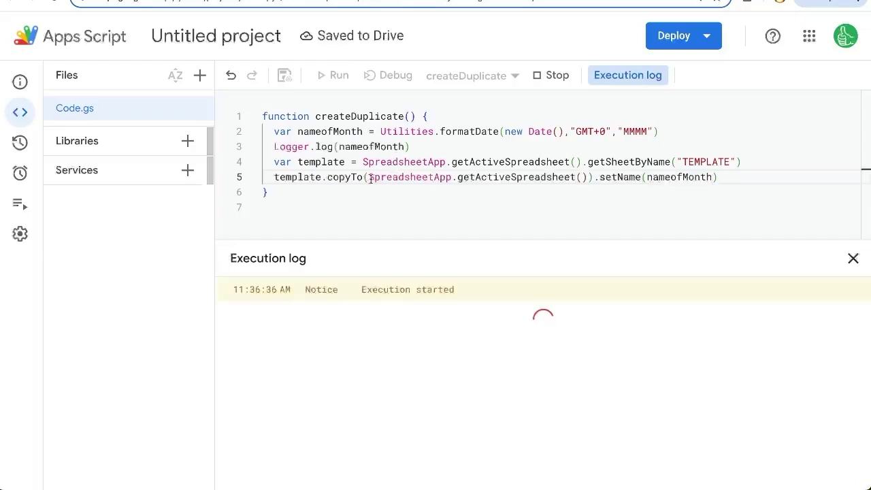
double_click(383, 313)
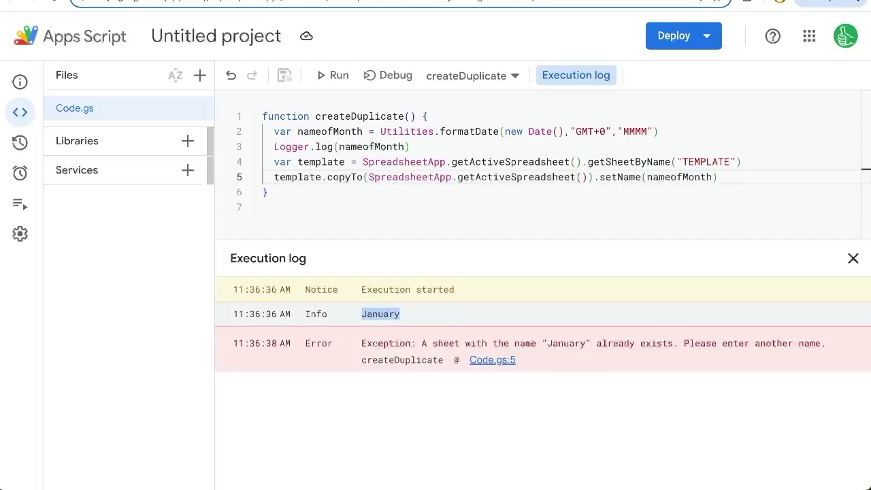
- Switch to the spreadsheet and delete the Copy of TEMPLATE sheet
key(ctrl+Tab)
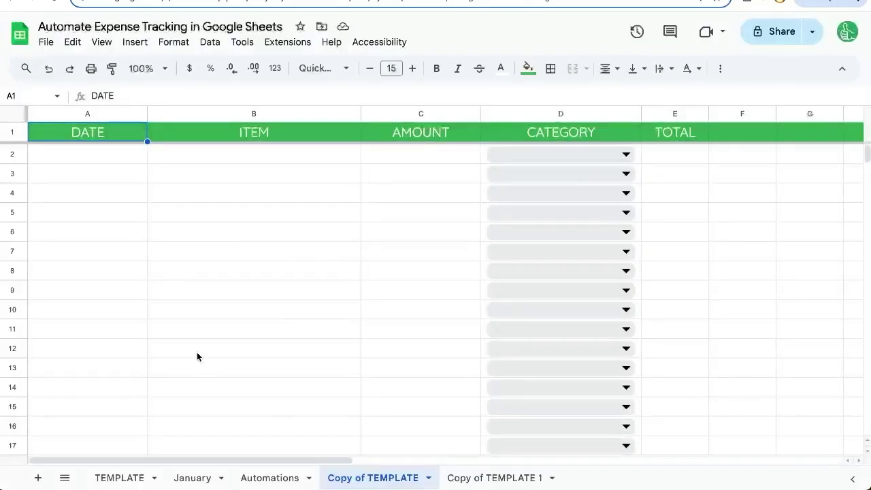
click(430, 480)
click(396, 253)
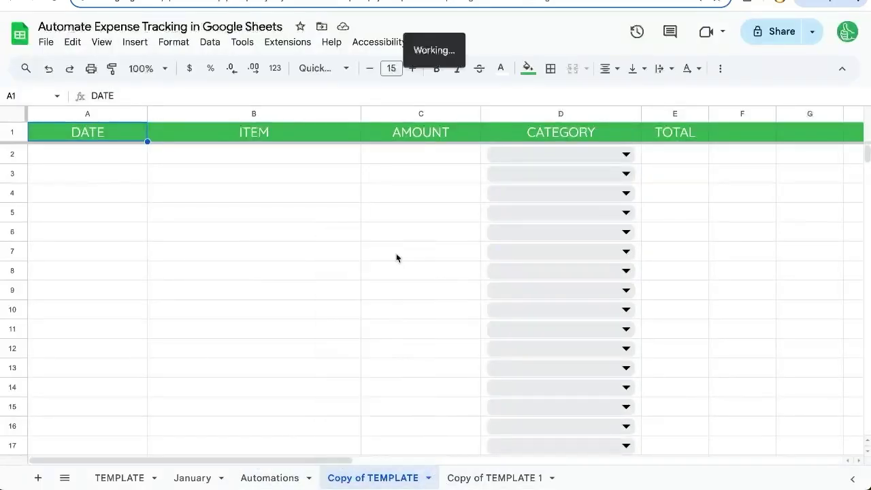
click(579, 280)
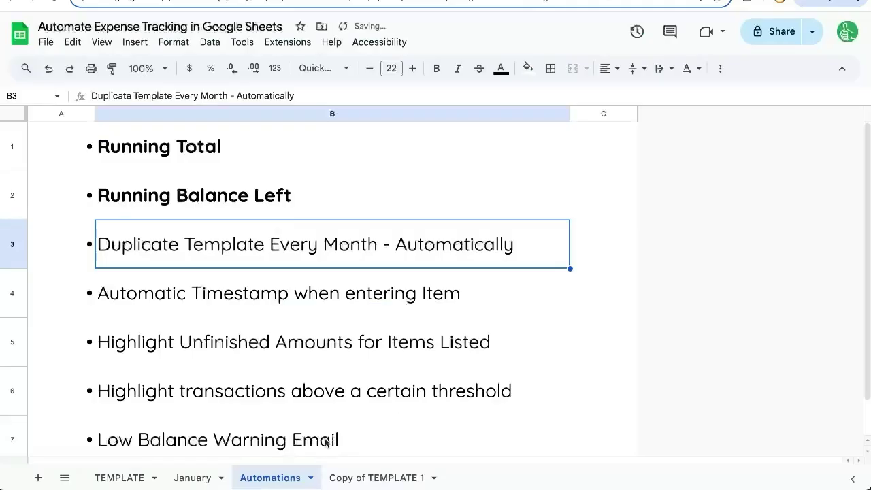
- Open the January sheet briefly and delete the Copy of TEMPLATE 1 sheet
click(200, 478)
click(375, 479)
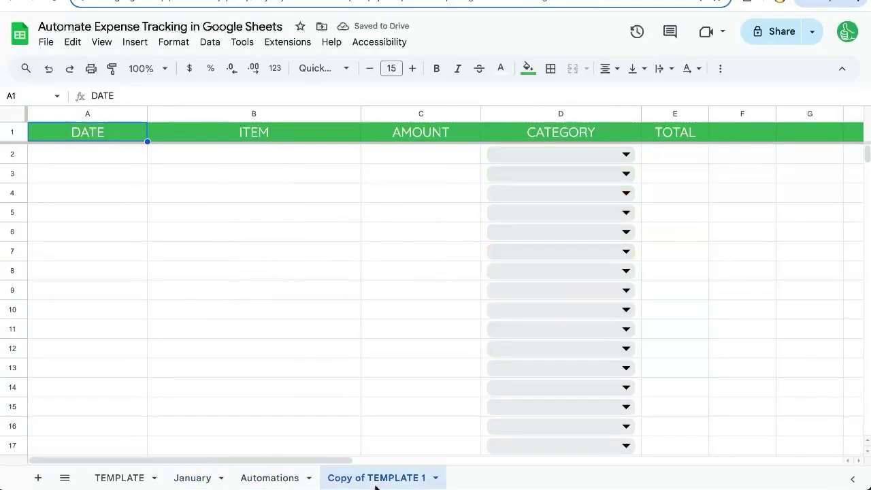
click(430, 477)
click(379, 250)
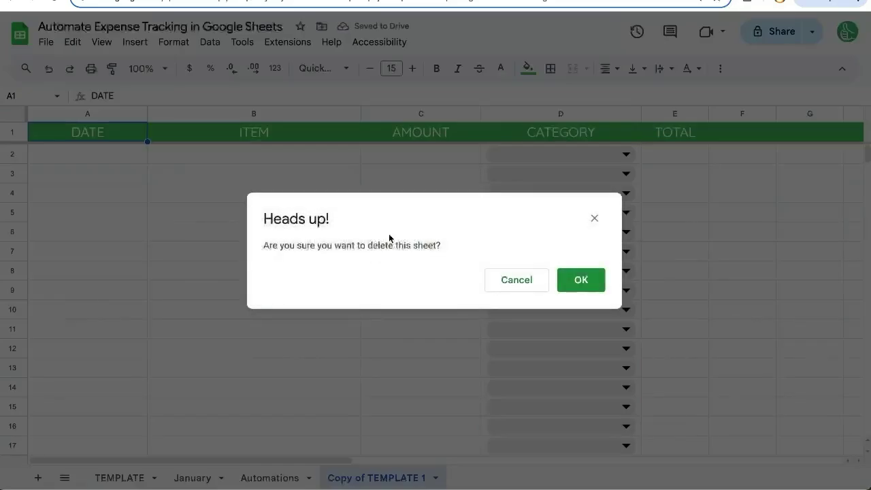
click(579, 280)
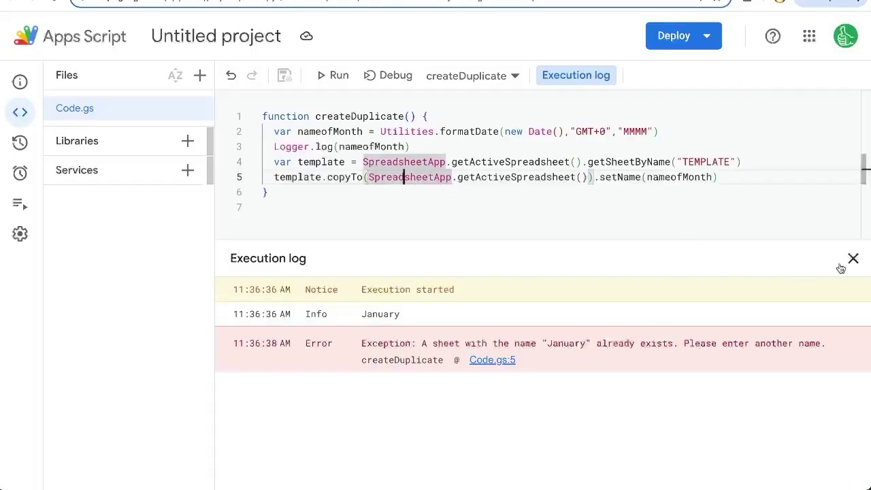
- Close the execution log in Apps Script and select the function name createDuplicate
click(851, 257)
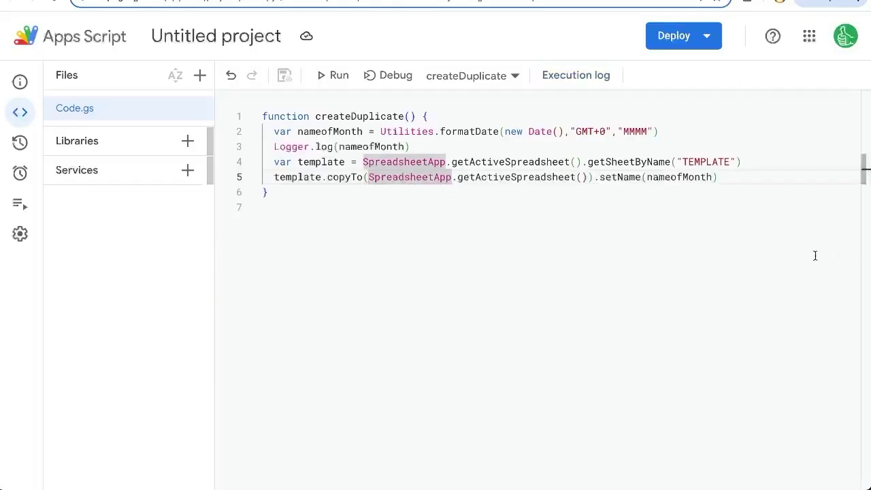
click(382, 131)
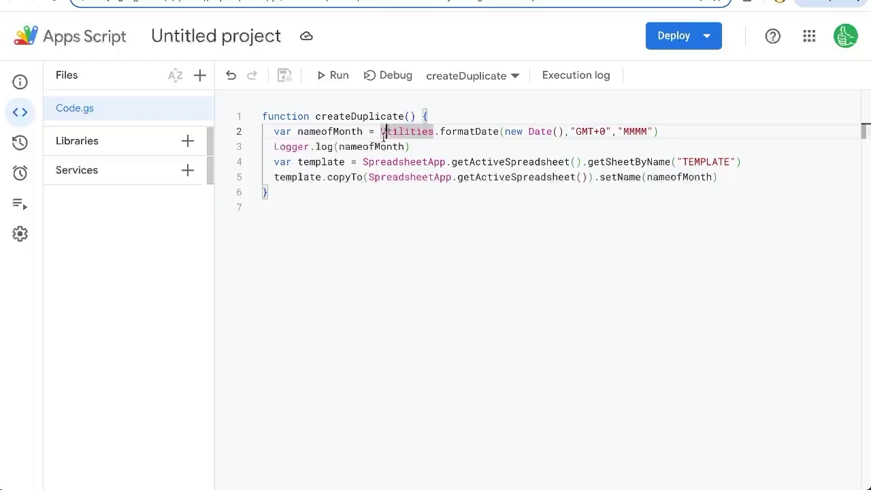
double_click(400, 116)
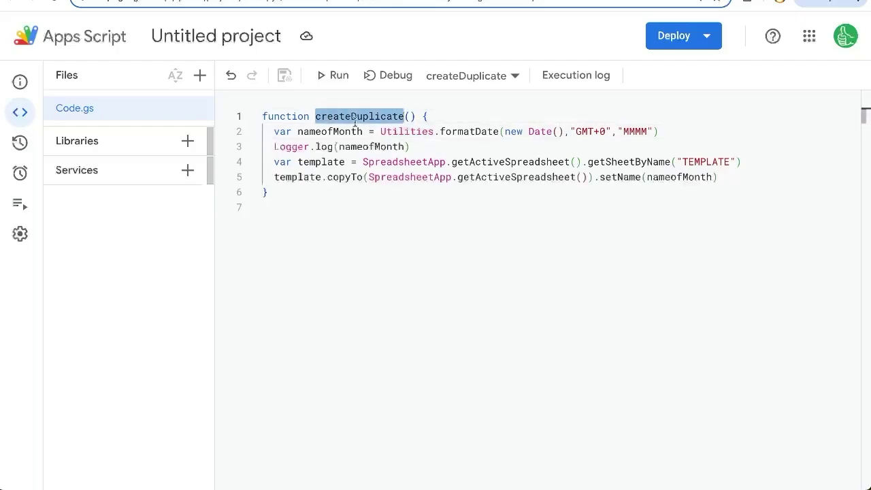
- Open the project's triggers, dismiss the account notice, and start a new trigger that runs createDuplicate
mouse_move(25, 129)
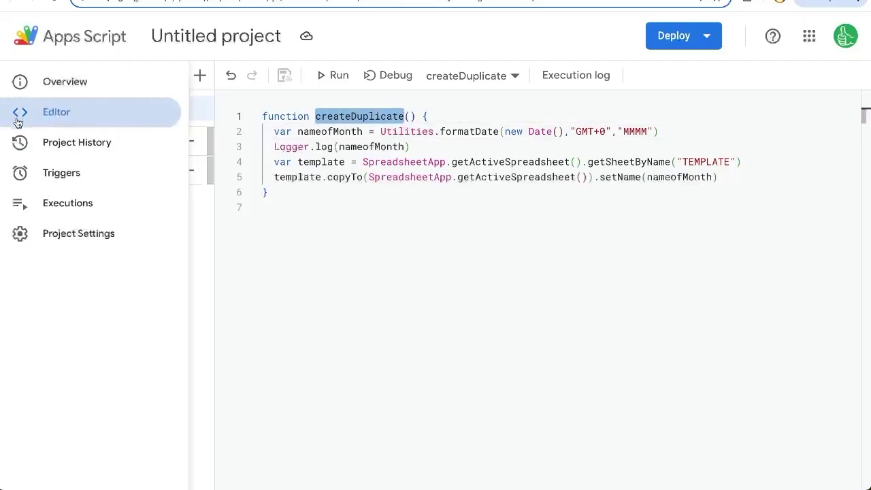
click(40, 176)
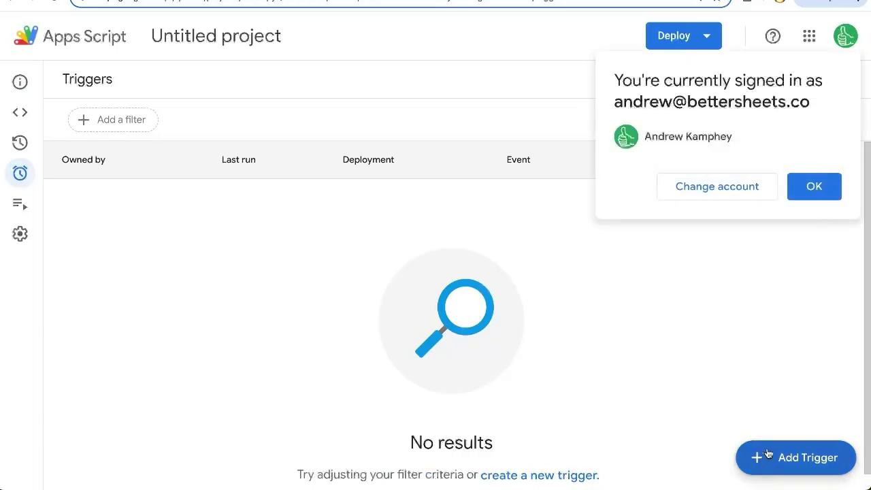
click(813, 184)
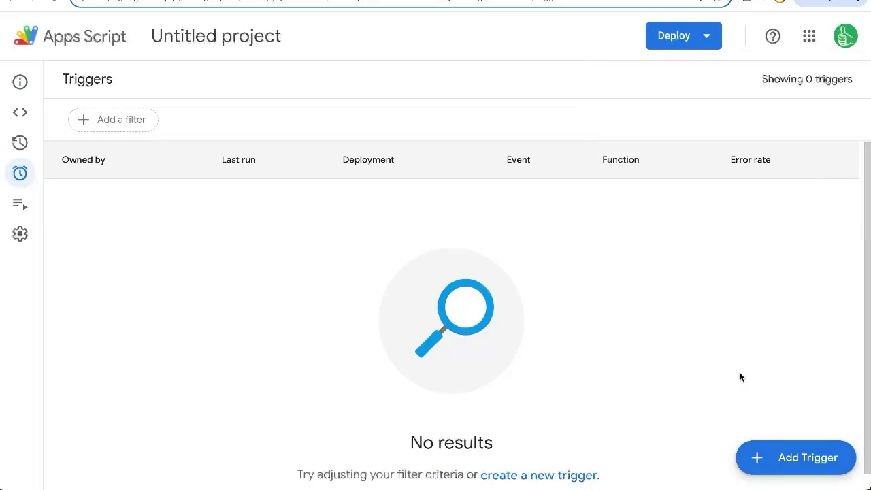
click(783, 460)
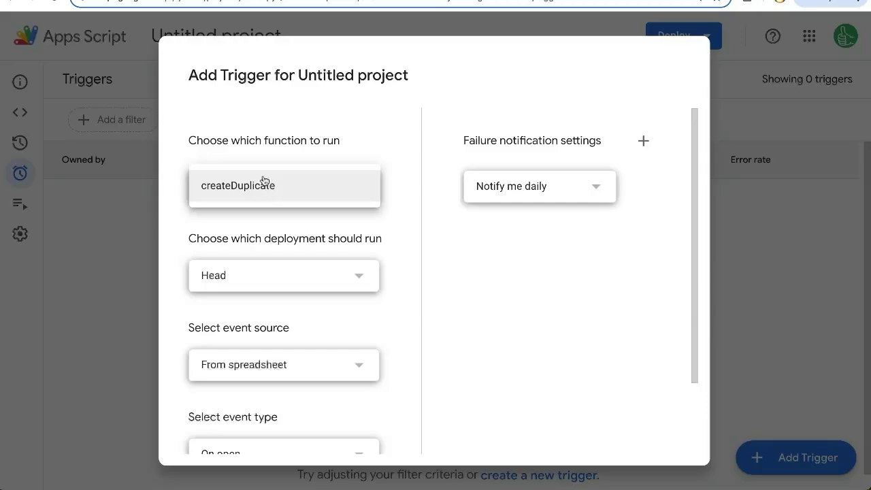
click(269, 186)
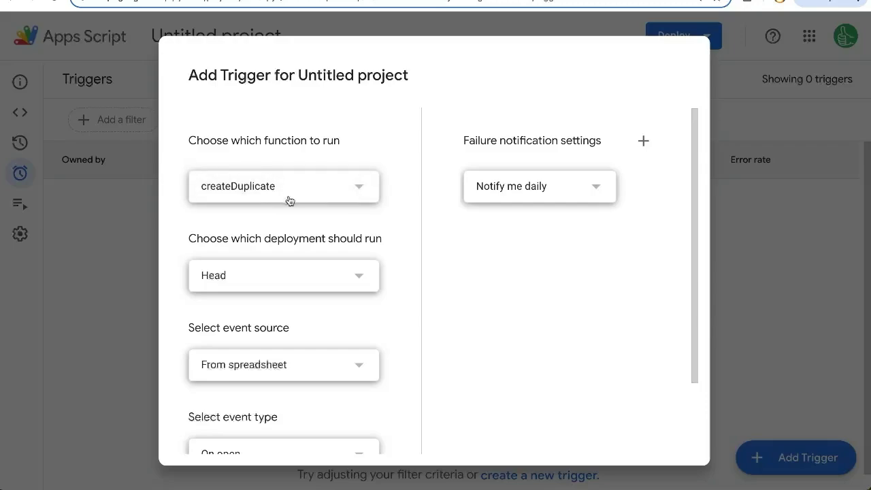
- Set the trigger's event source to Time-driven and its type to Month timer
scroll(291, 205, down, 3)
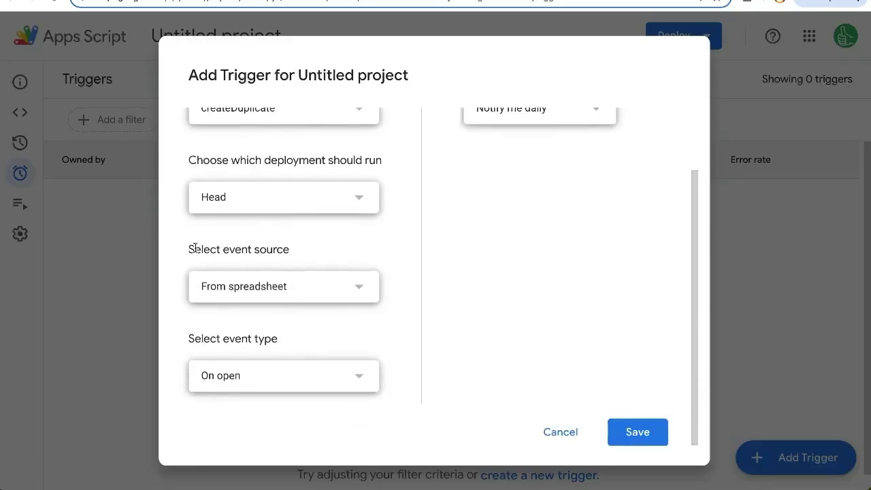
drag(195, 249, 291, 246)
click(266, 287)
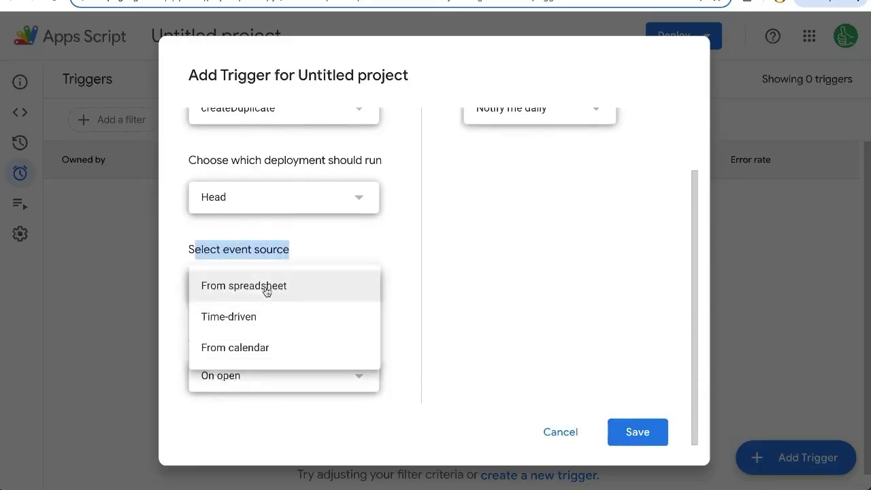
click(235, 317)
click(228, 370)
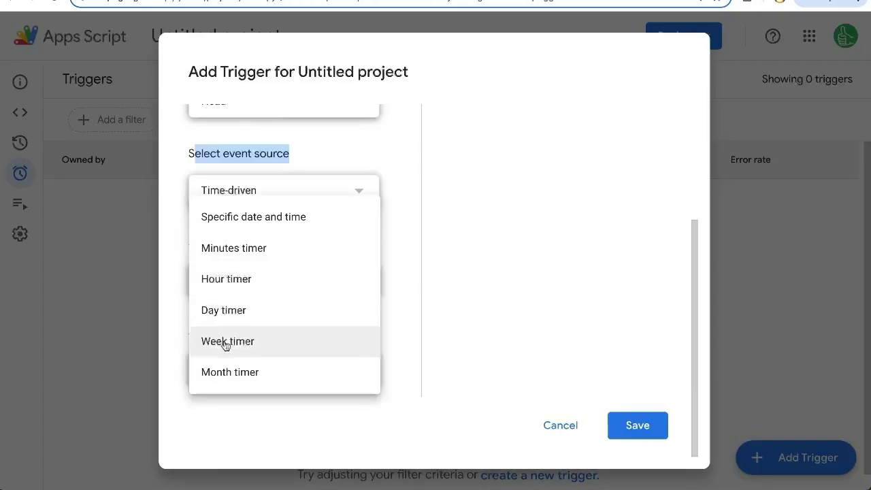
click(230, 377)
- Schedule the trigger for the 1st of the month, 5am to 6am, and save it
scroll(238, 300, down, 1)
drag(201, 262, 303, 268)
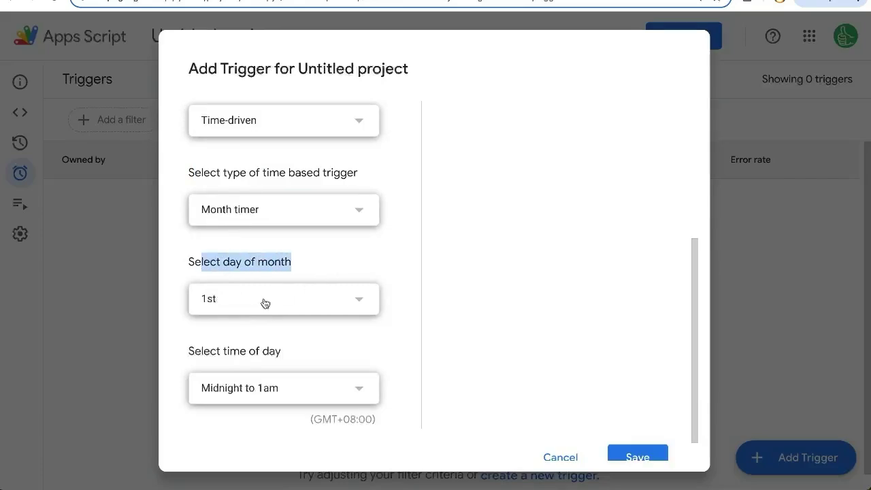
click(350, 390)
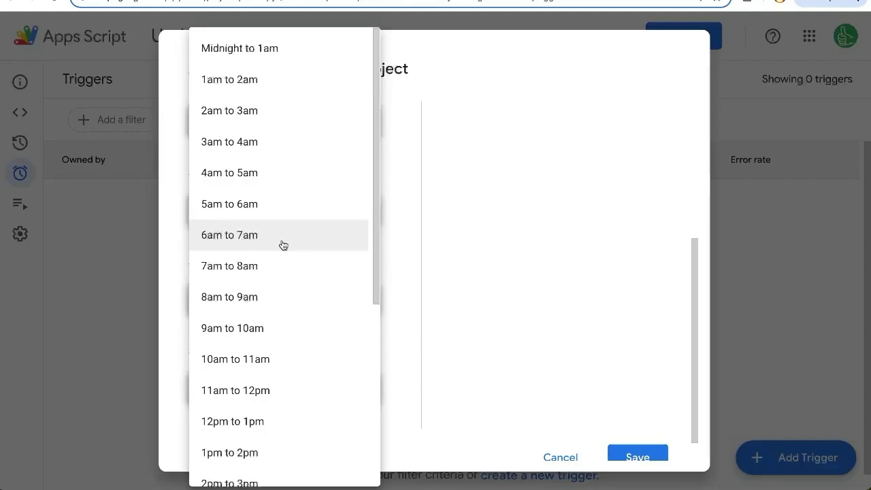
click(275, 217)
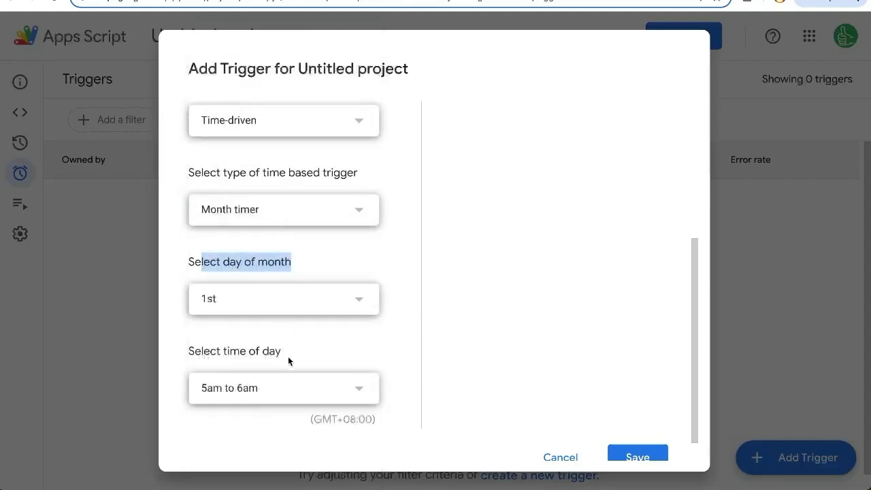
drag(313, 417, 375, 417)
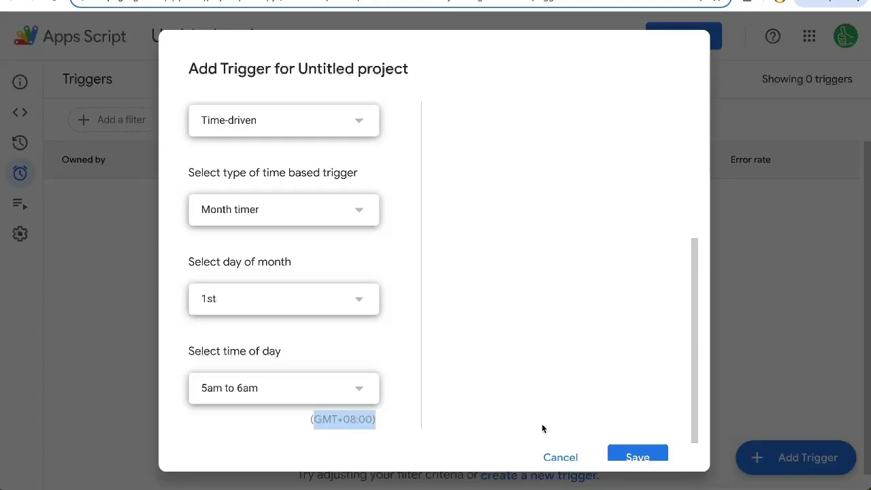
click(636, 454)
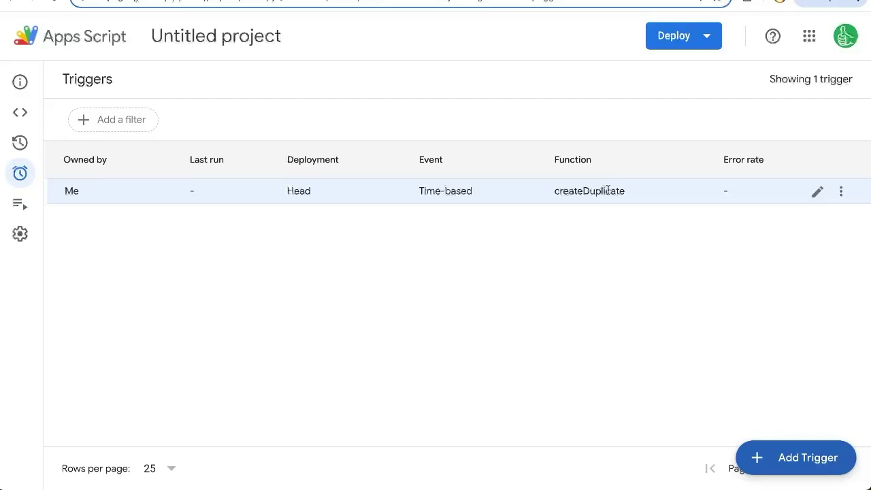
- Look at the saved trigger's options, return to the code editor, change the formatDate time zone to GMT+8, and save the script
click(842, 192)
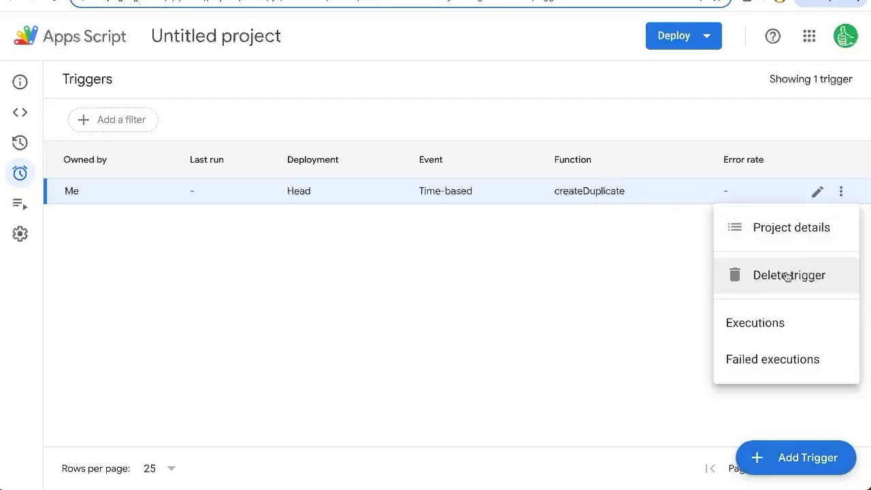
key(alt+Left)
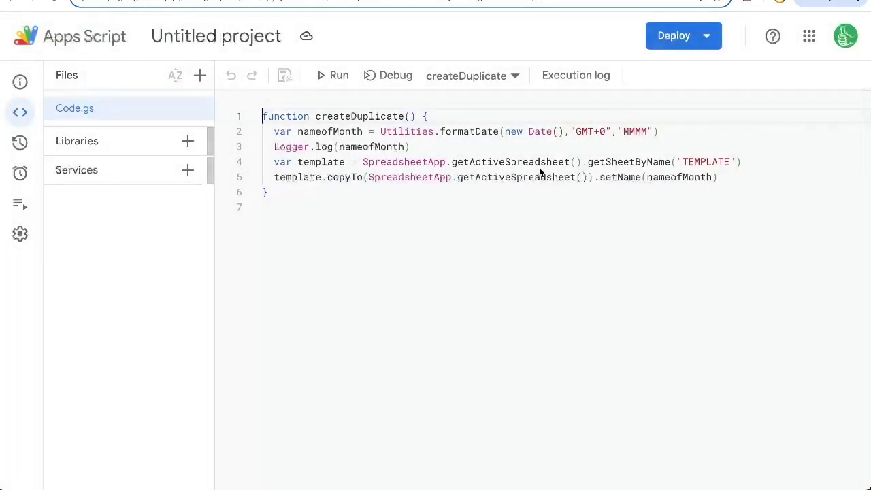
click(608, 132)
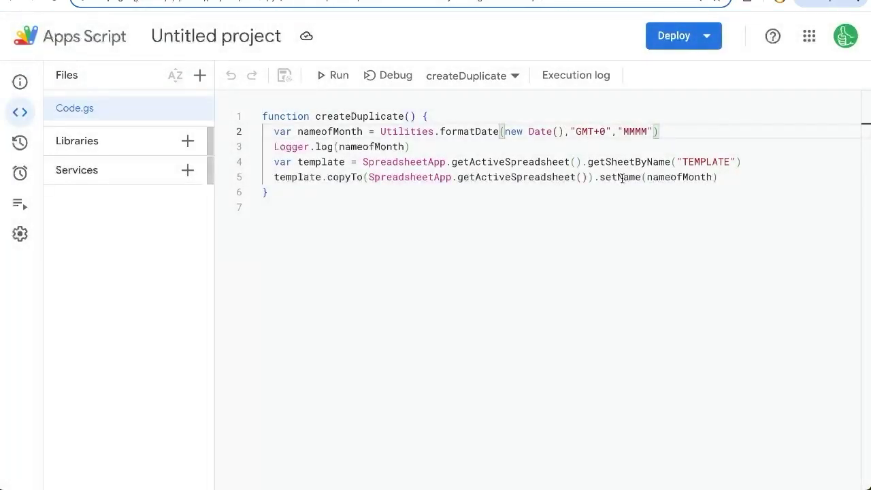
key(BackSpace)
text(8)
key(ctrl+s)
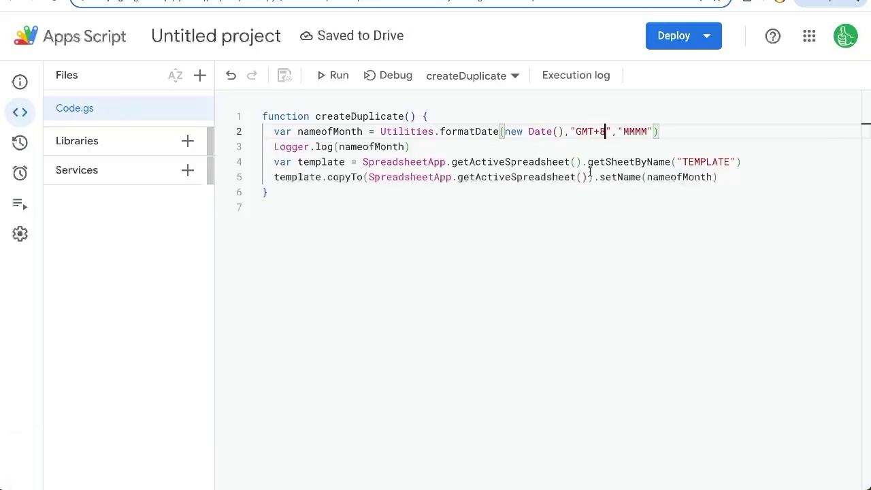
- Switch to the spreadsheet and bold the Duplicate Template Every Month - Automatically item on the Automations sheet
drag(290, 193, 229, 114)
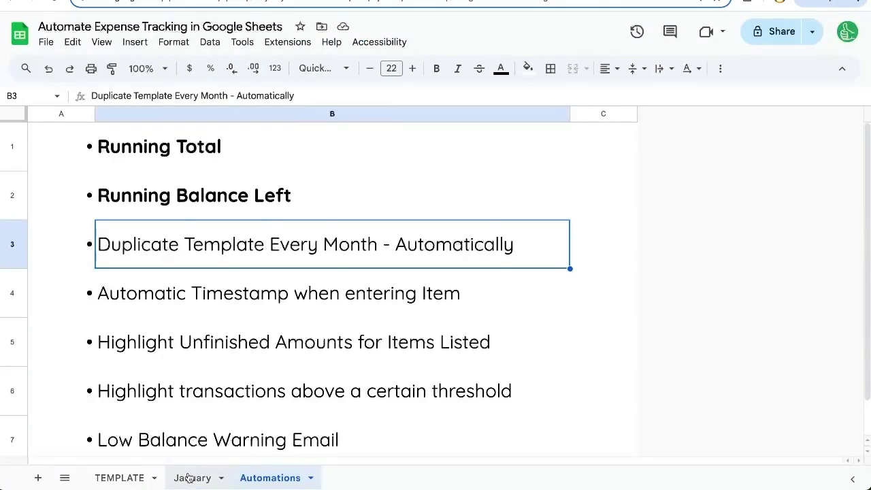
key(ctrl+b)
key(Down)
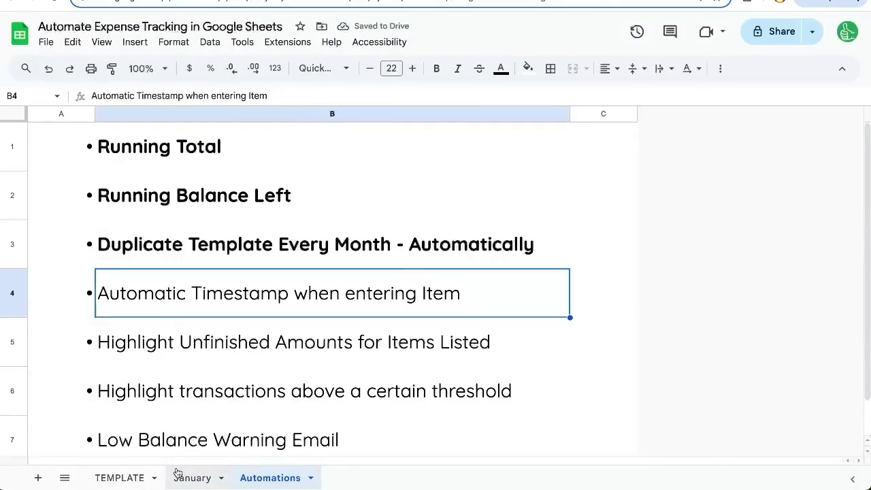
- Enter Dinner with Wife as the item in B10 of the January sheet and select the date cell beside it
click(178, 475)
click(163, 306)
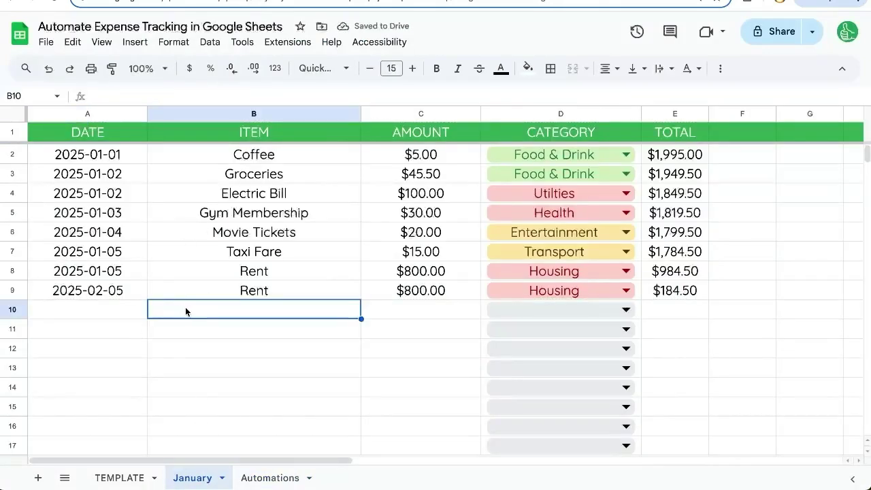
text(Dinner with Wife)
key(Return)
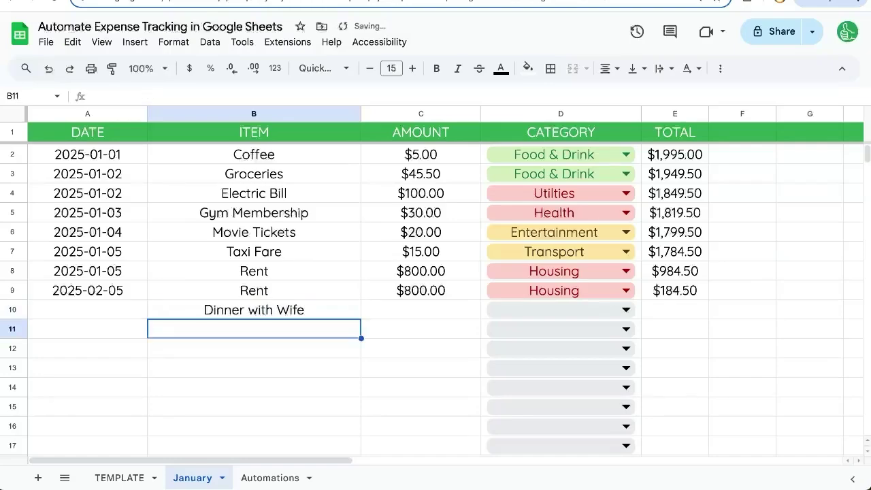
click(87, 309)
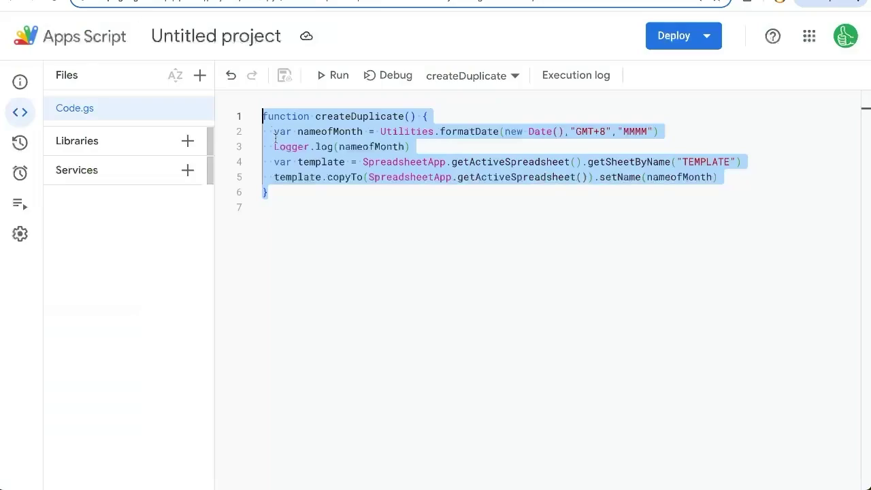
- In Apps Script, add an empty onEdit(e) function above createDuplicate
click(288, 145)
click(263, 116)
key(Return)
key(Return)
key(Return)
click(263, 116)
text(function )
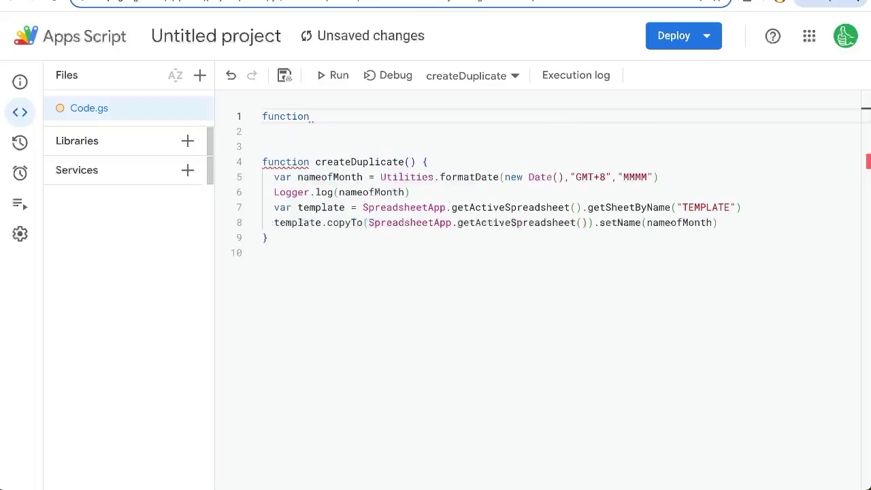
text(onEdit(e){)
key(Return)
key(Return)
- Inside onEdit, declare row as e.range.getRow() and column as e.range.getColumn()
click(263, 132)
text(var )
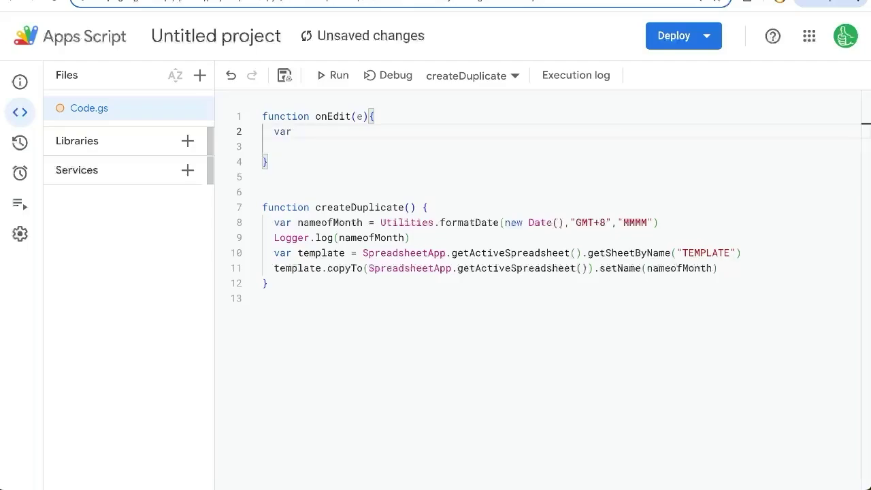
text(row = e.range.getR)
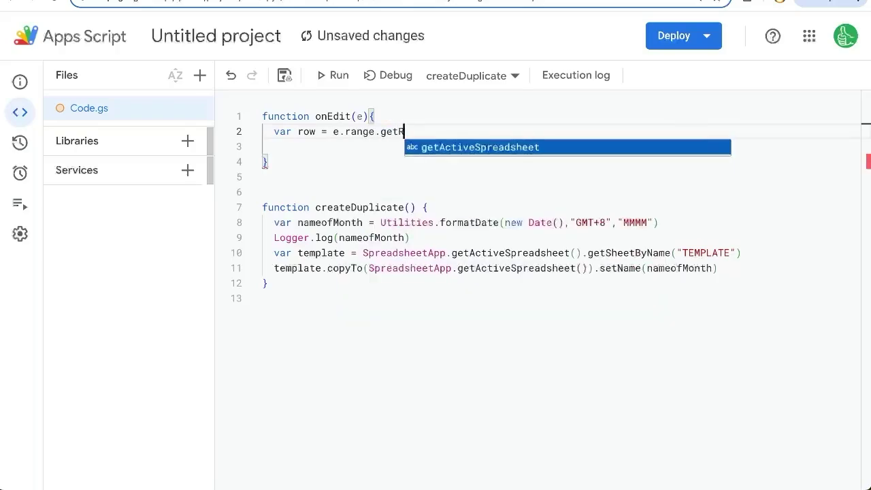
text(ow())
key(Return)
text(var column = e.range.getColumn())
key(Return)
- Declare sheet as SpreadsheetApp.getActiveSheet().getName() below the column variable in onEdit
text(var )
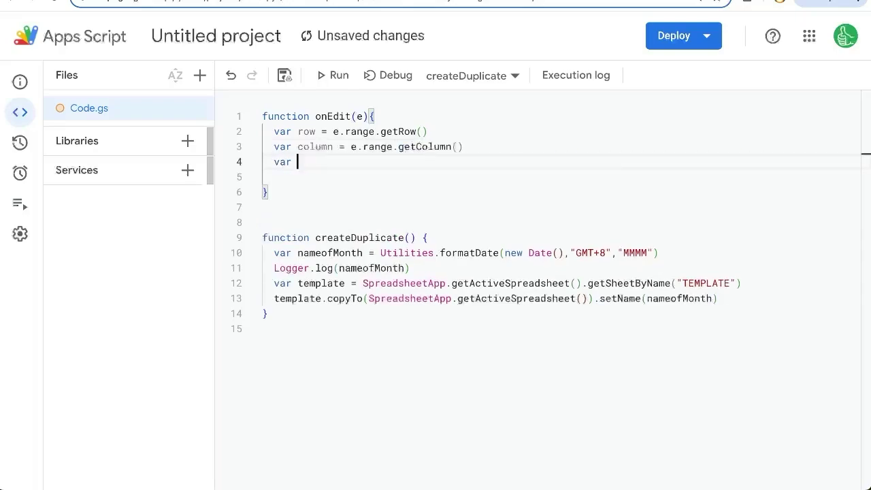
text(sheet = SpreadsheetApp)
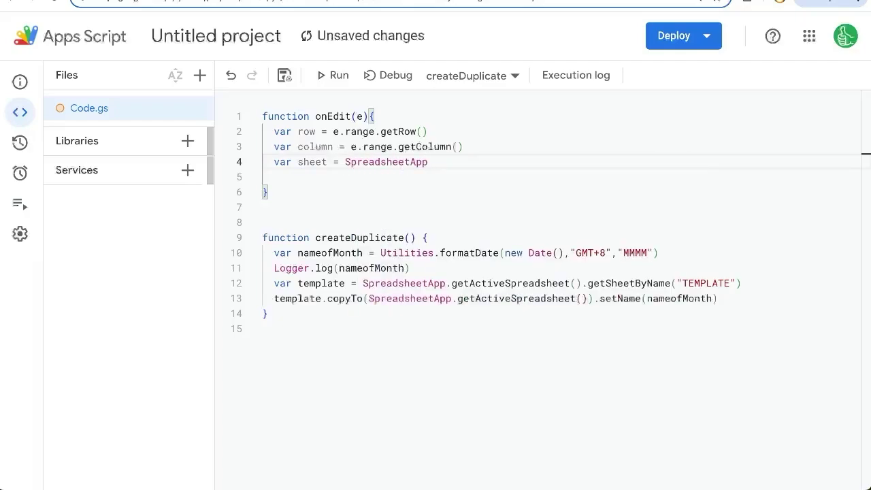
text(.getAct)
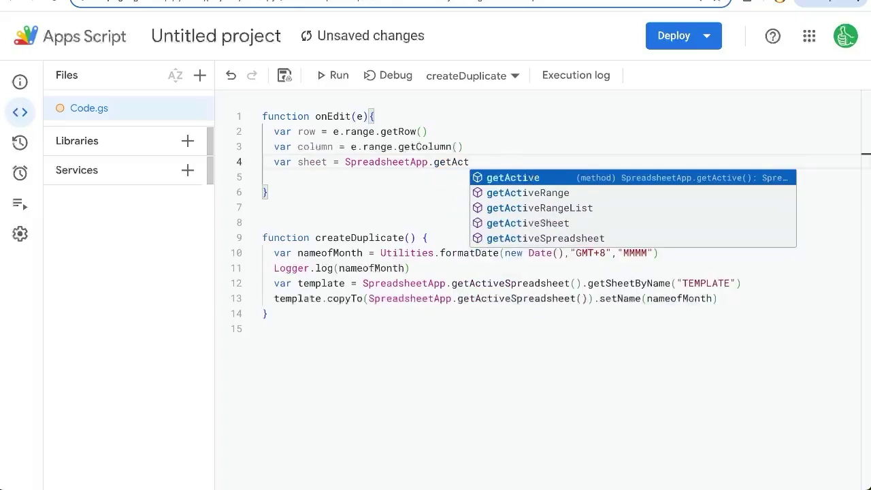
key(Down)
key(Down)
key(Down)
key(Return)
text(().getNam)
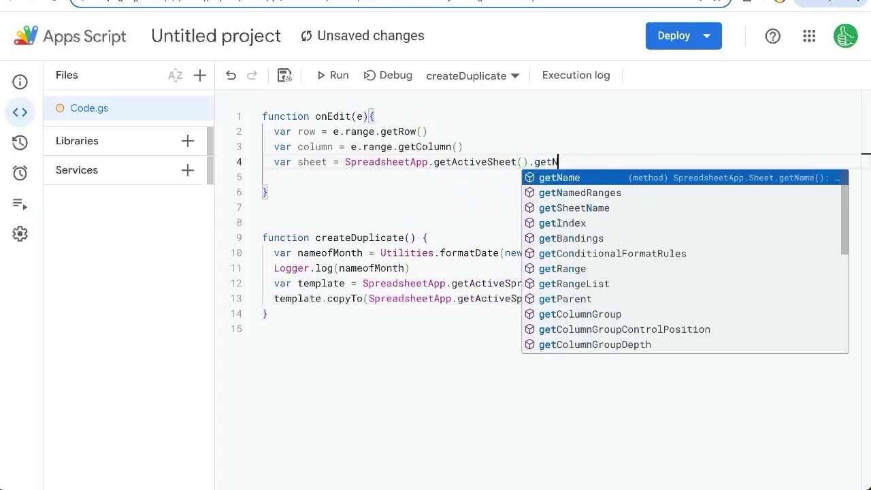
key(Return)
text(())
key(Return)
key(Return)
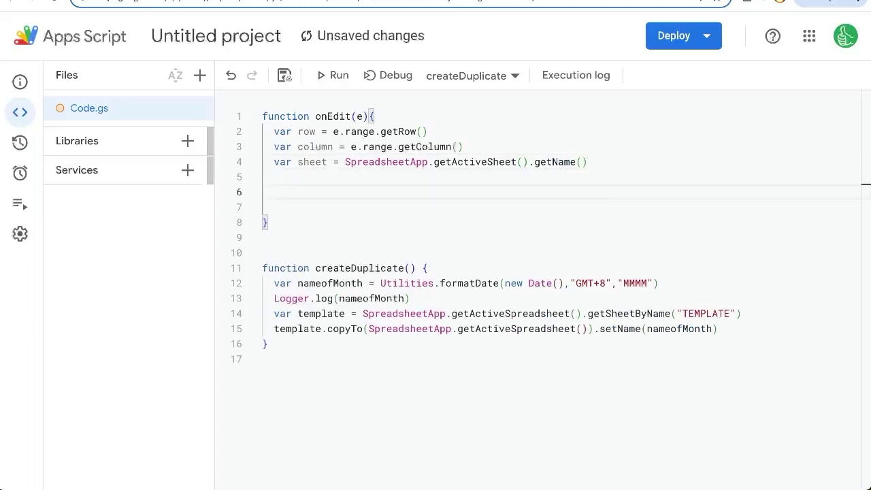
- Add an if statement to onEdit with the condition row > 1 && column == 2
text(if (row > )
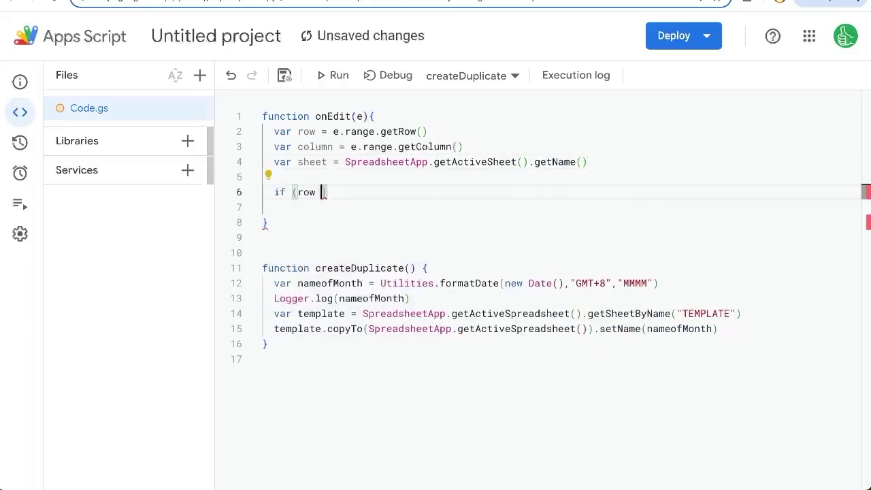
text(1 && column > 1){)
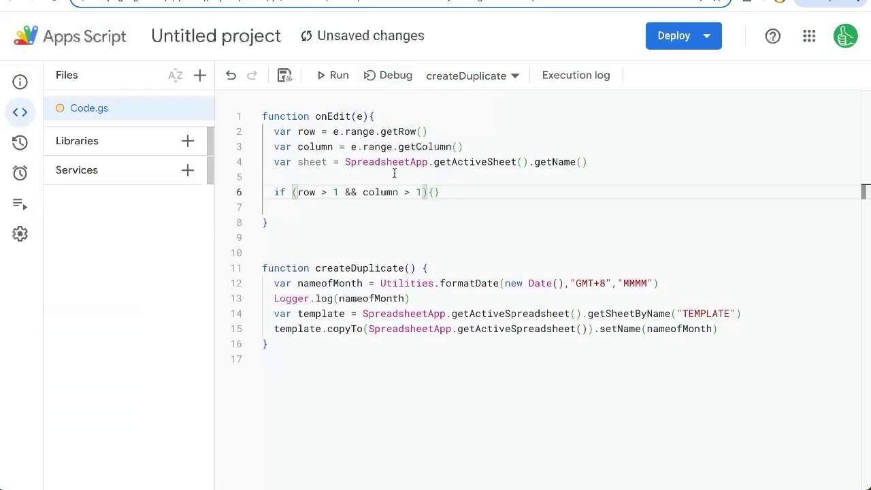
click(405, 192)
key(Delete)
text(==)
key(Right)
key(Right)
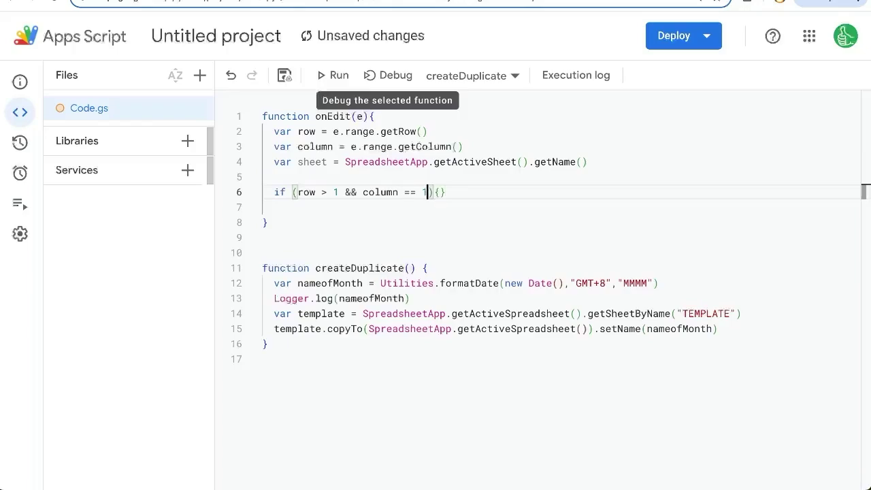
text(2)
key(Right)
key(Right)
- Inside the if block, declare date as Utilities.formatDate with new Date() and the time zone "GMT+8" as its first two arguments
key(Return)
key(Return)
key(Up)
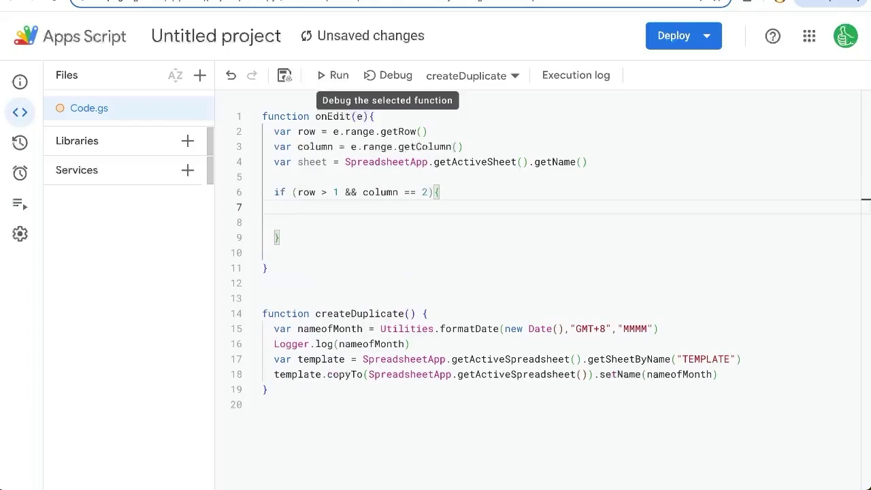
text(var )
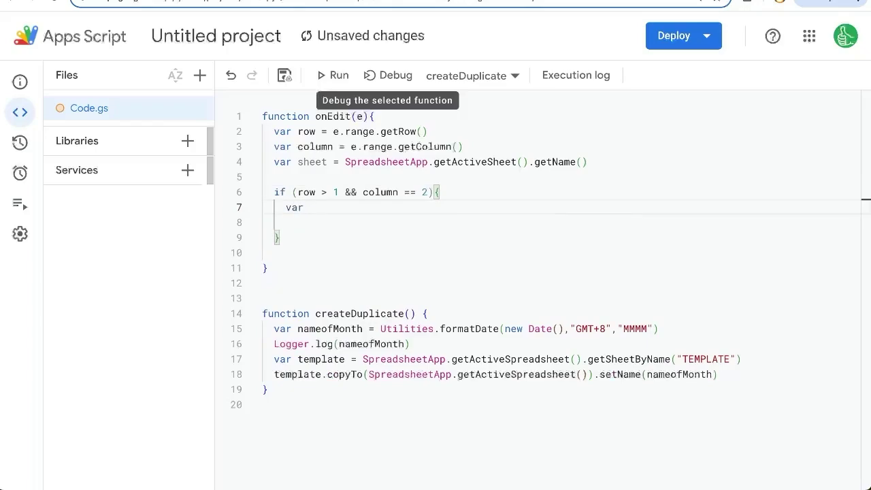
text(date = Utilities.fo)
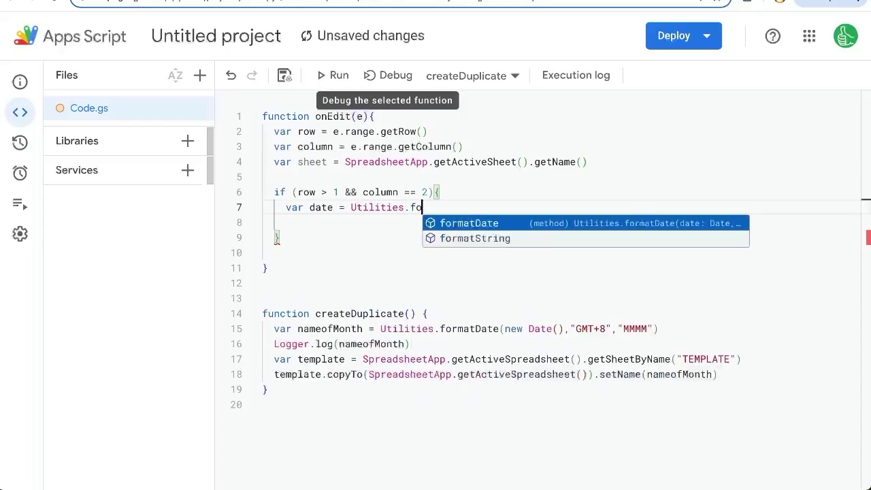
key(Return)
text((new Date)
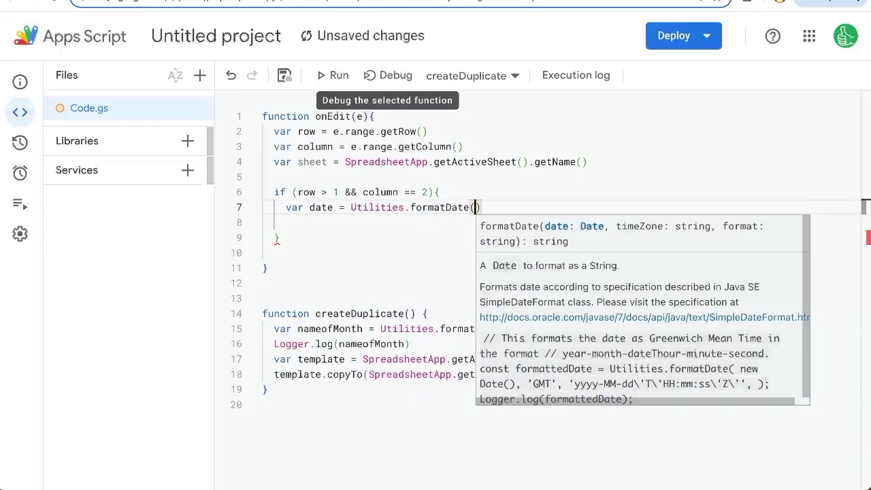
text((),"GM)
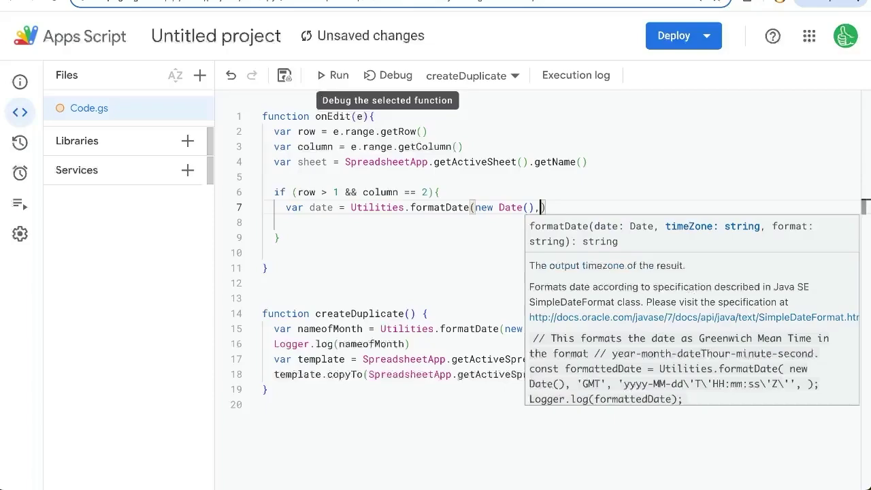
text(T+8")
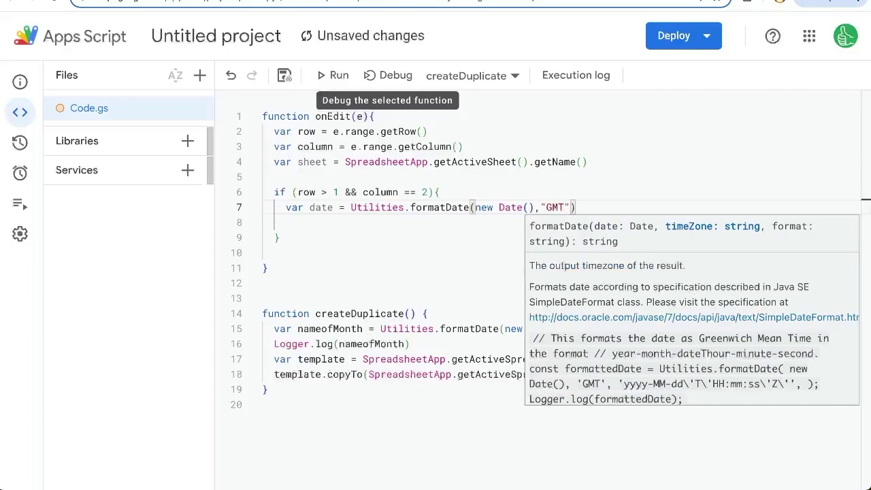
text(,")
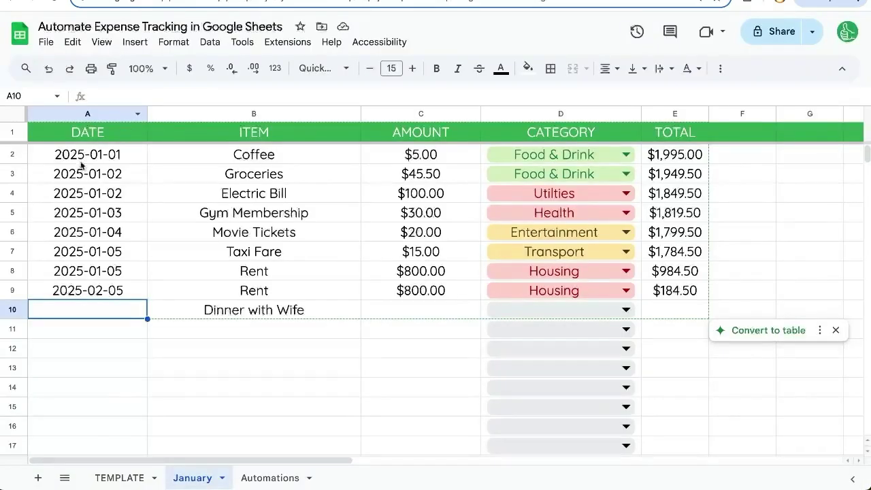
- Check the date format in the January sheet's DATE column and enter "YYYY-MM-DD" as the format argument of formatDate
drag(85, 157, 88, 271)
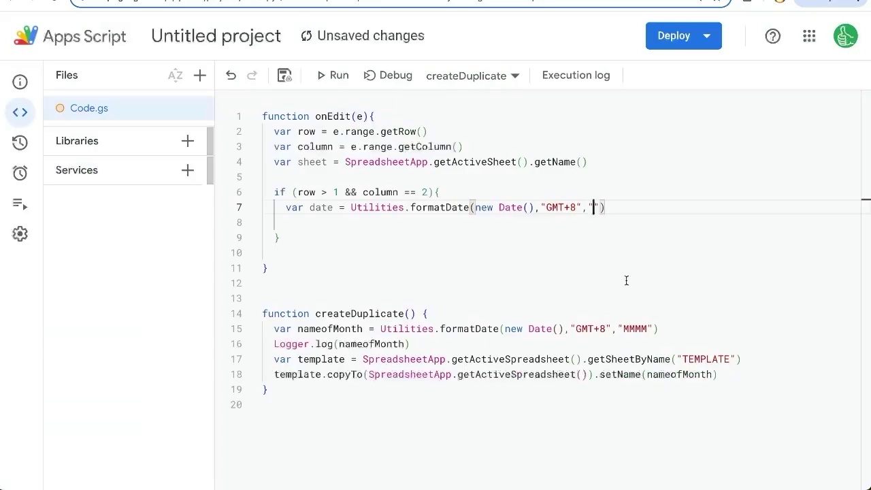
text(YYYY-MM-dd)
click(664, 207)
- Below the date variable, add a line with SpreadsheetApp.getActiveSheet().getRange(row,1)
key(Return)
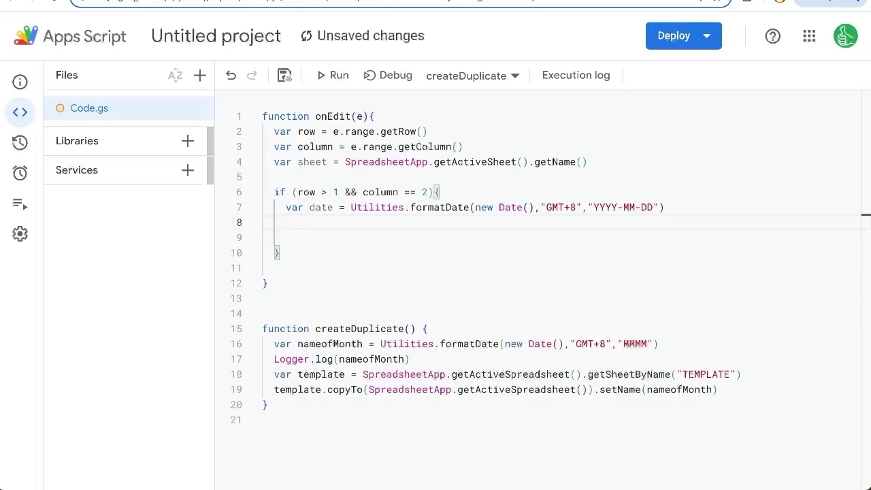
text(SpreadsheetApp.getA)
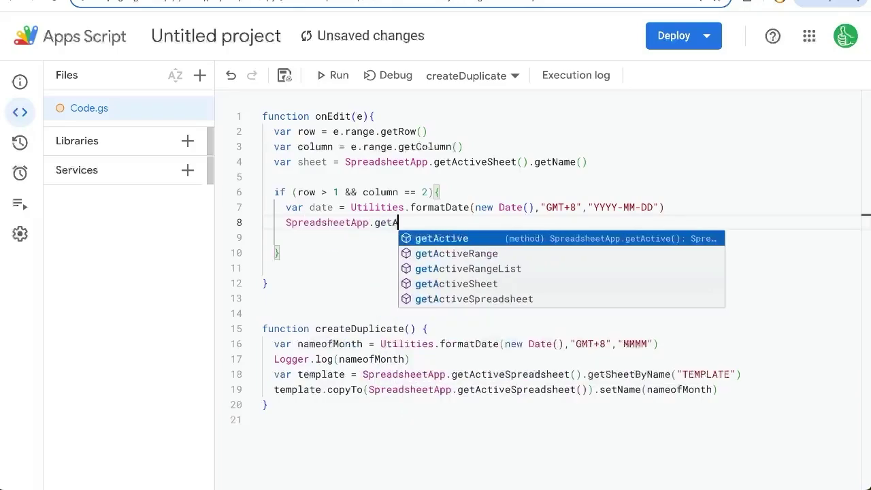
text(ctiveSheet().getRa)
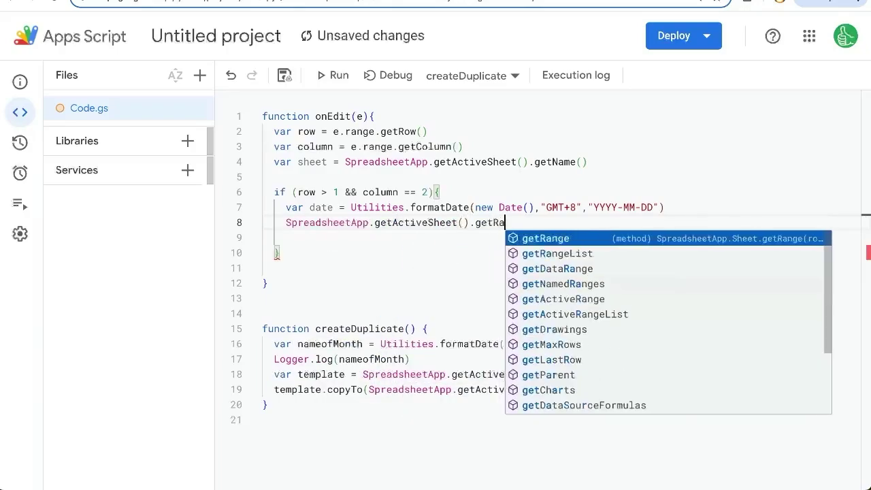
text(nge(row)
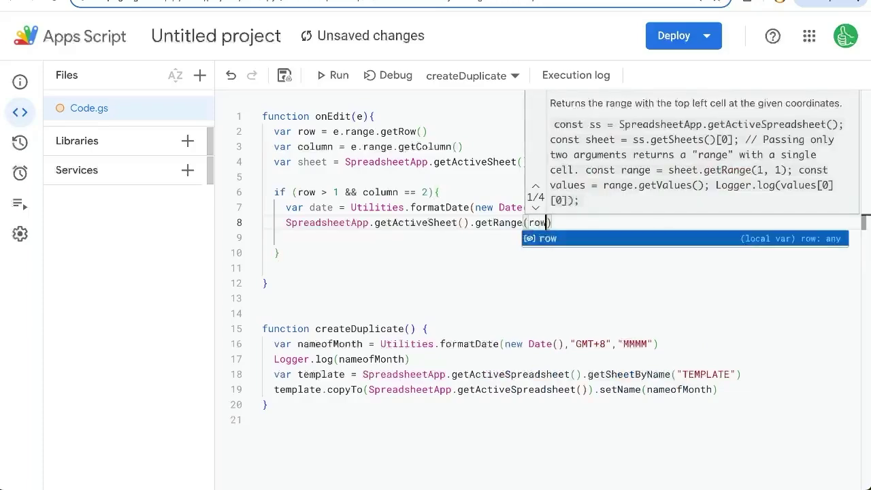
click(302, 129)
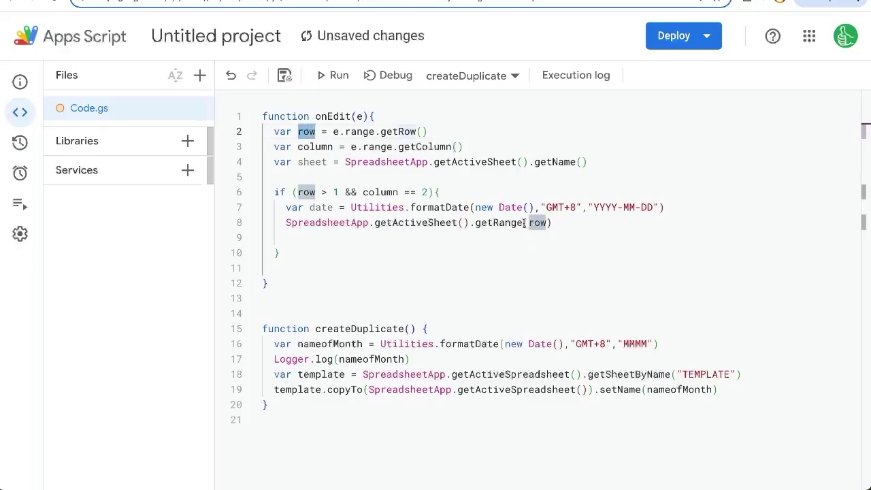
click(547, 223)
text(,)
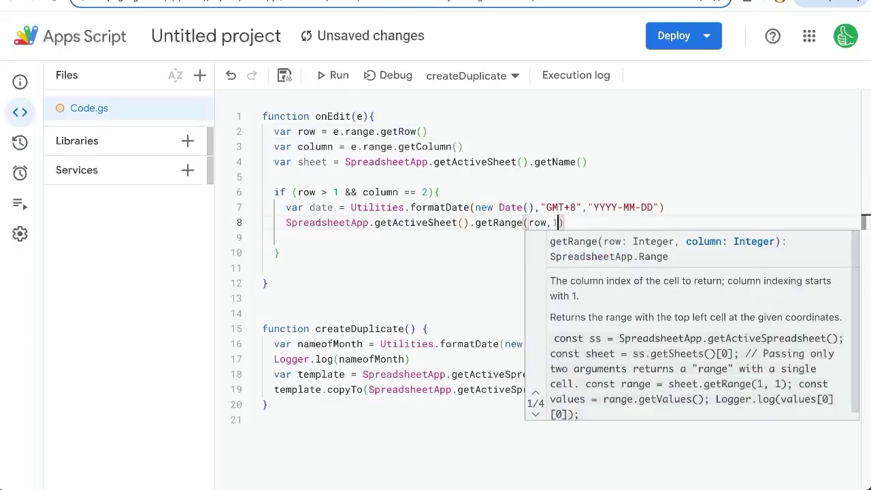
text(1,)
key(BackSpace)
- Append .setValue(date) to the getRange(row,1) call and save the script
text().setVa)
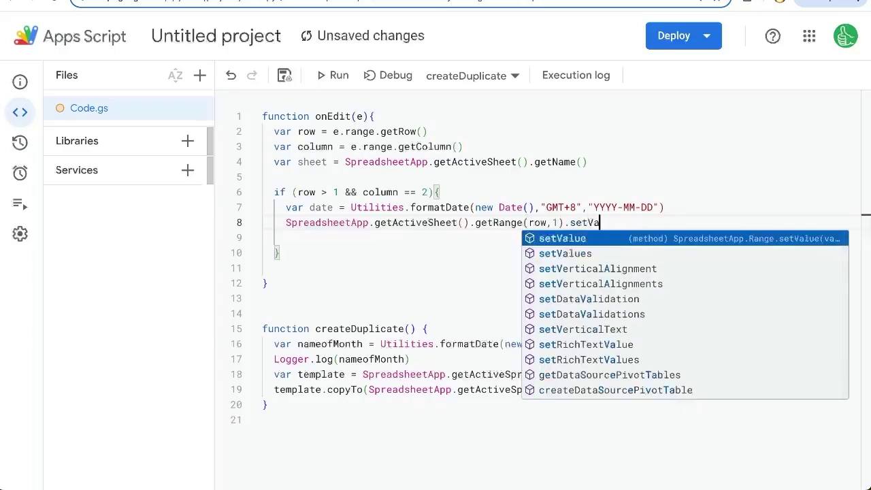
key(Return)
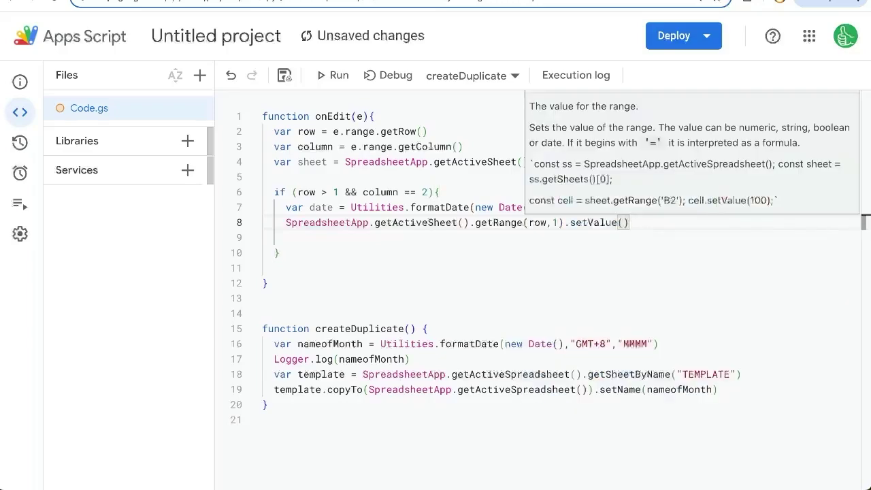
text(date)
key(ctrl+s)
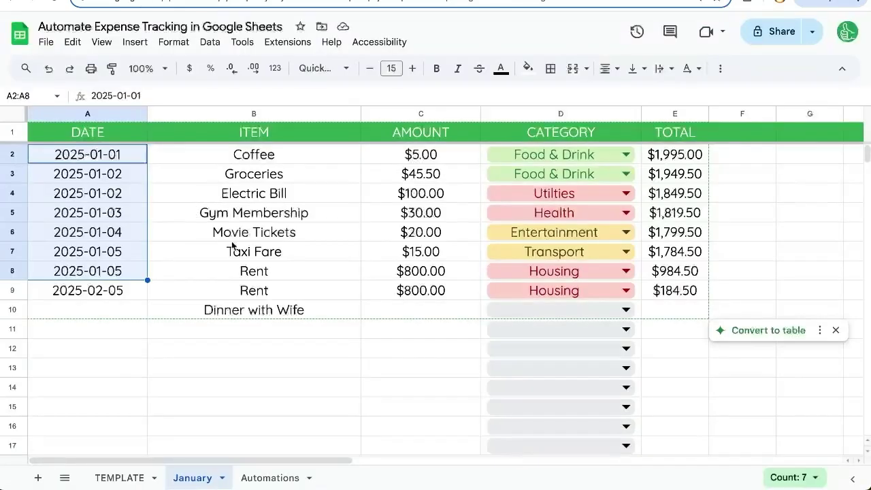
- On the January sheet, clear item cell B10 and re-enter "Dinner With Wife" to test the automatic timestamp
key(ctrl+z)
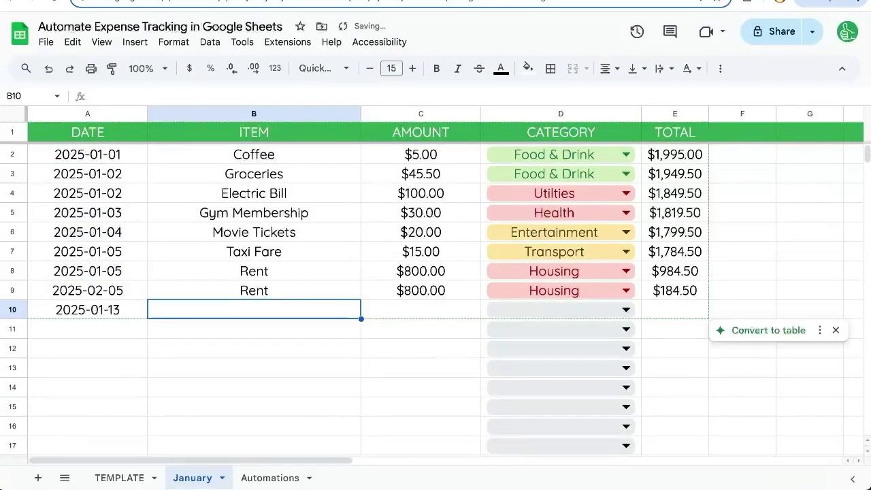
text(Dinner With Ei)
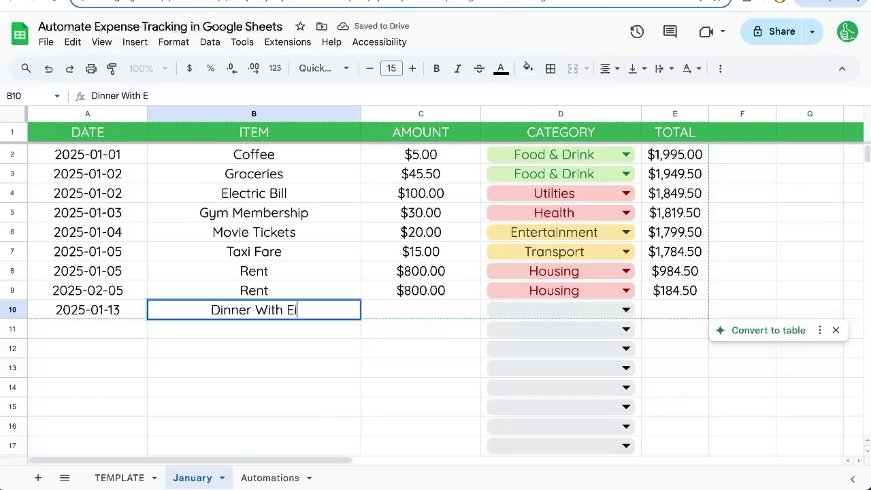
text(fe)
key(Return)
- Enter the item "Dinner with Family" in B11 and check the timestamps in A10:A11
text(Dnn)
key(BackSpace)
key(BackSpace)
text(inner with Famiy)
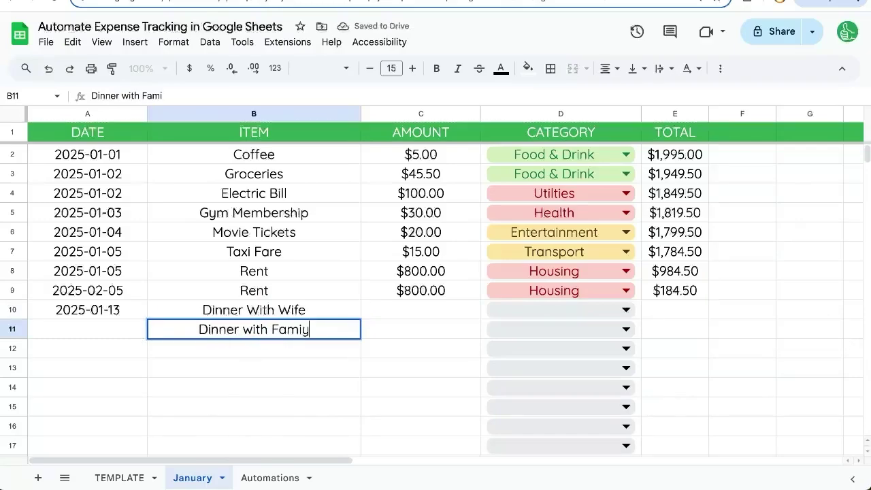
key(BackSpace)
text(ly)
click(117, 330)
key(ctrl+d)
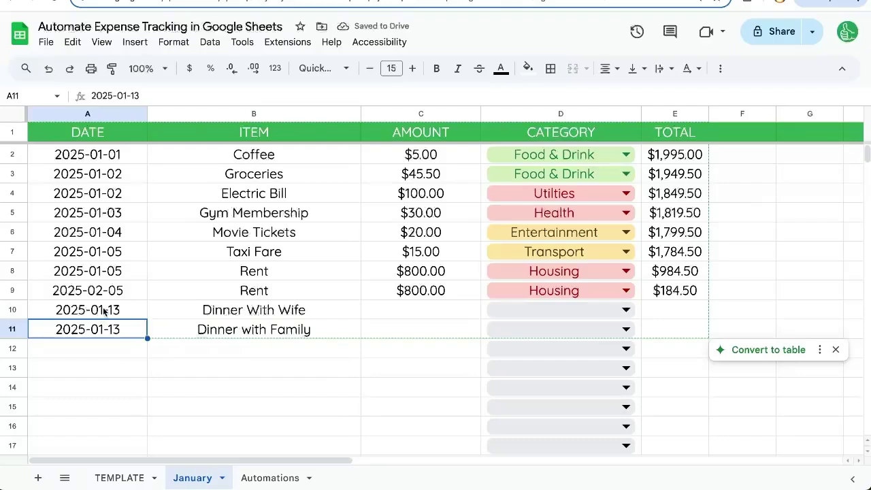
drag(104, 310, 103, 331)
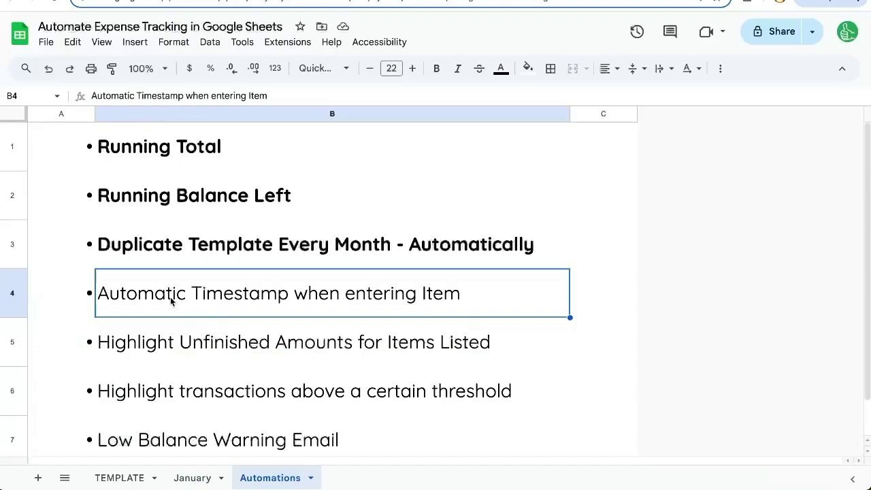
- On the Automations sheet, bold "Automatic Timestamp when entering Item" and select the entry below it, "Highlight Unfinished Amounts for Items Listed"
key(ctrl+b)
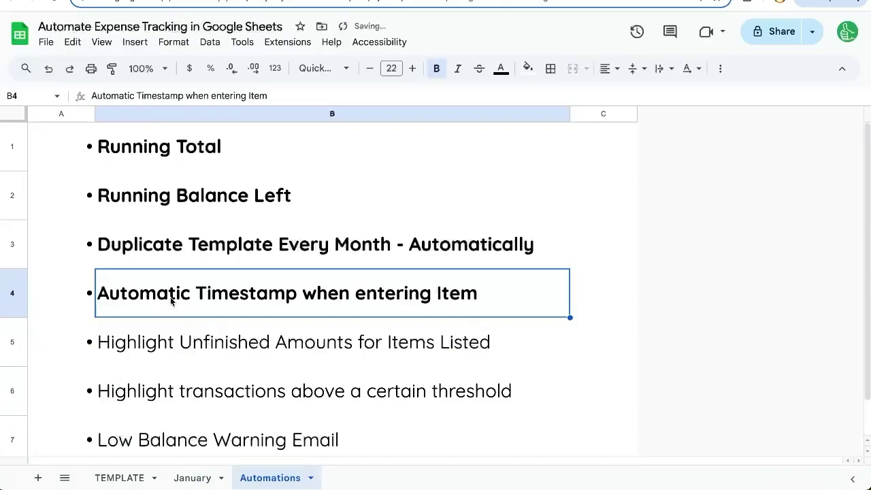
scroll(250, 296, down, 1)
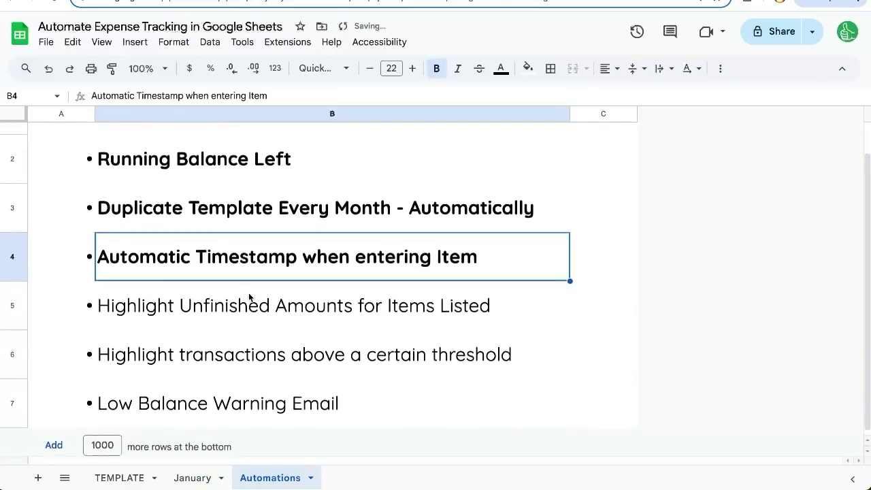
click(250, 307)
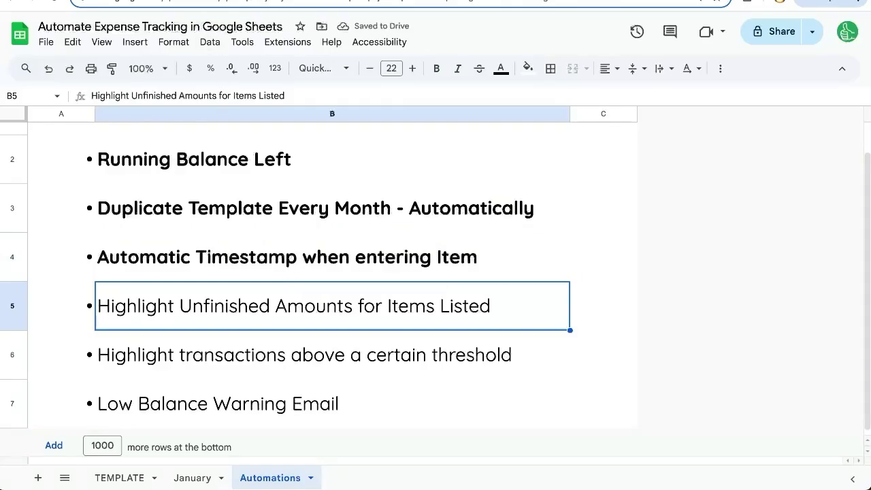
- Start a conditional formatting rule for the amounts on the January sheet and set its apply-to range to C:C
click(126, 481)
click(194, 478)
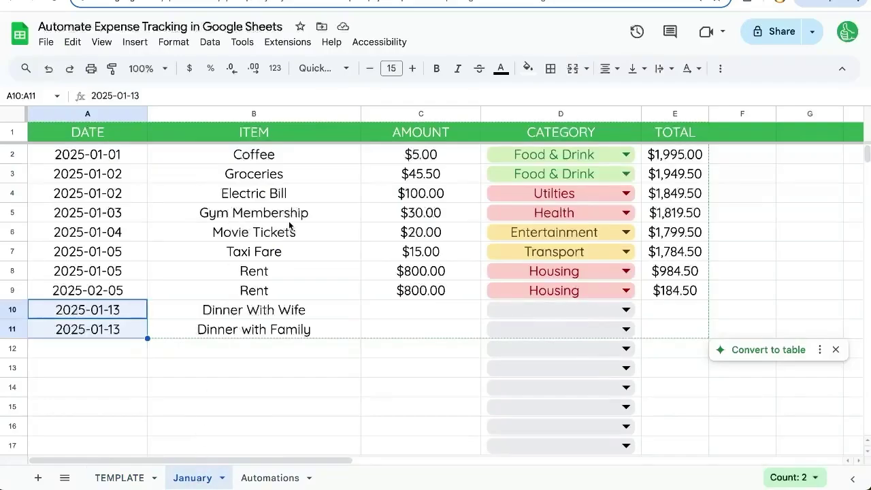
drag(416, 157, 425, 373)
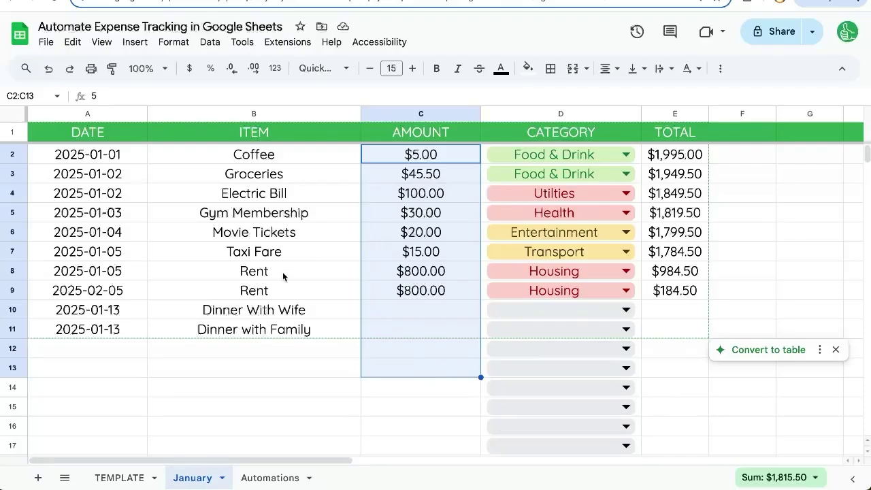
drag(421, 155, 443, 328)
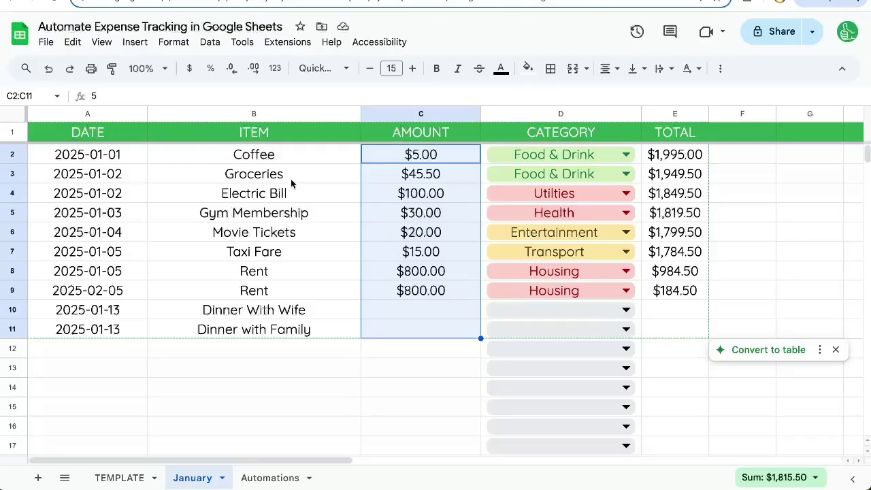
click(175, 43)
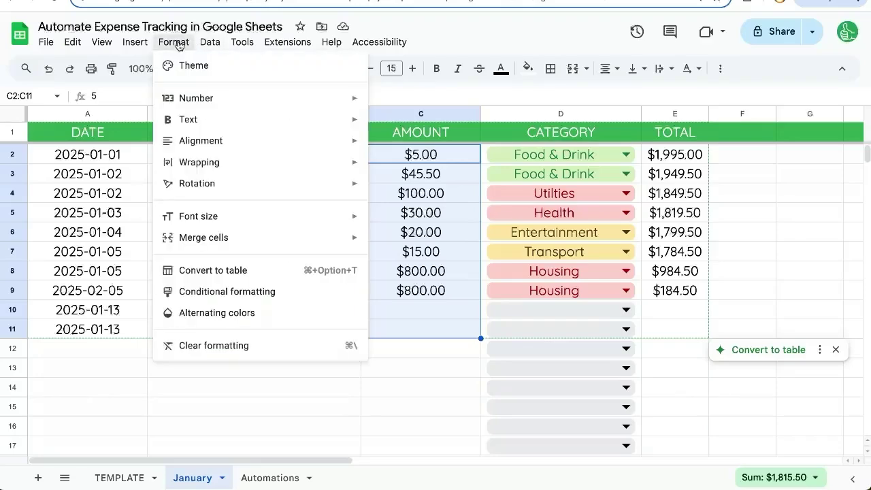
click(212, 292)
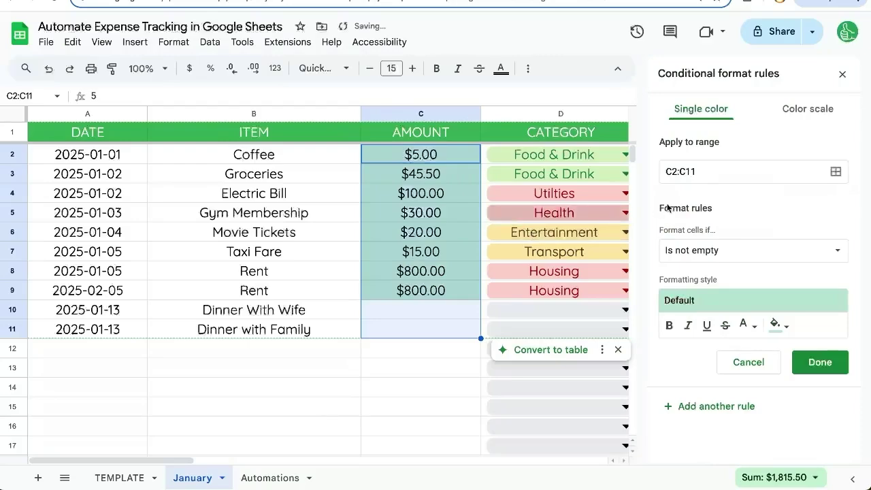
click(722, 170)
key(ctrl+a)
key(BackSpace)
text(C)
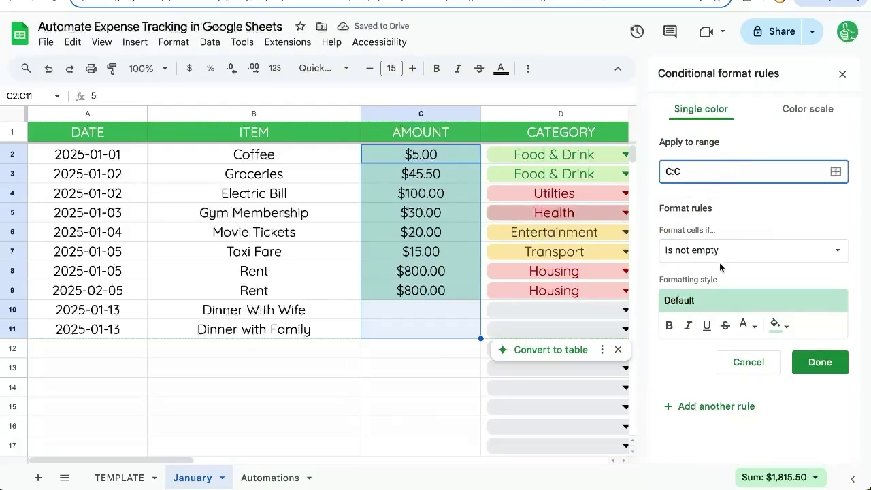
- Set the column C rule's condition to "Custom formula is", ready for its formula
click(721, 256)
scroll(715, 306, down, 3)
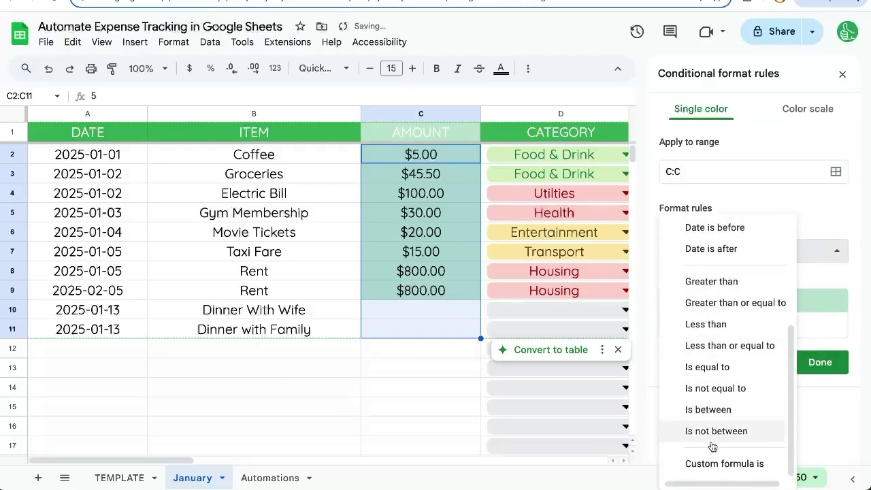
click(721, 464)
click(706, 288)
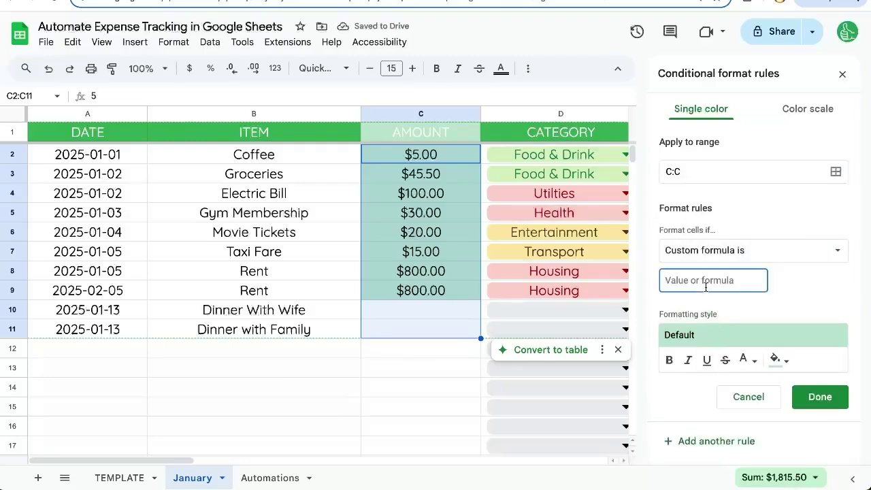
text(=)
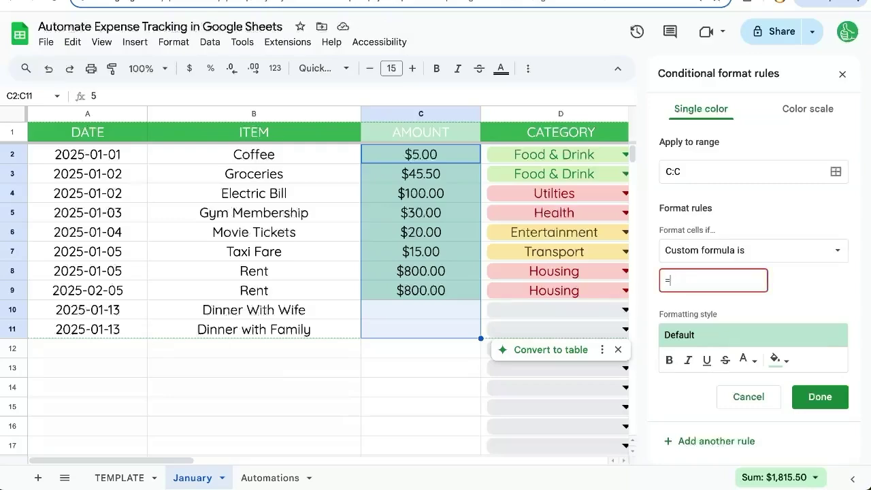
text(B1!)
text(=)
key(BackSpace)
text(!=)
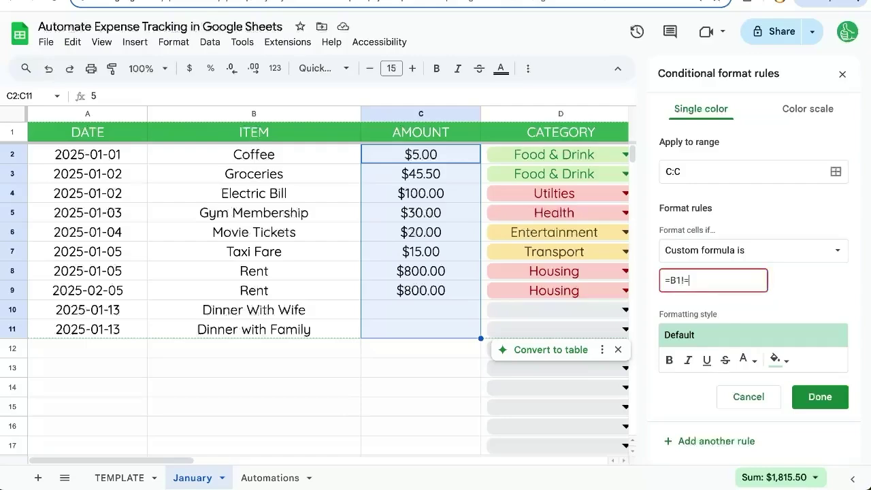
key(BackSpace)
key(BackSpace)
key(BackSpace)
key(BackSpace)
text(NOT(ISBLANK()
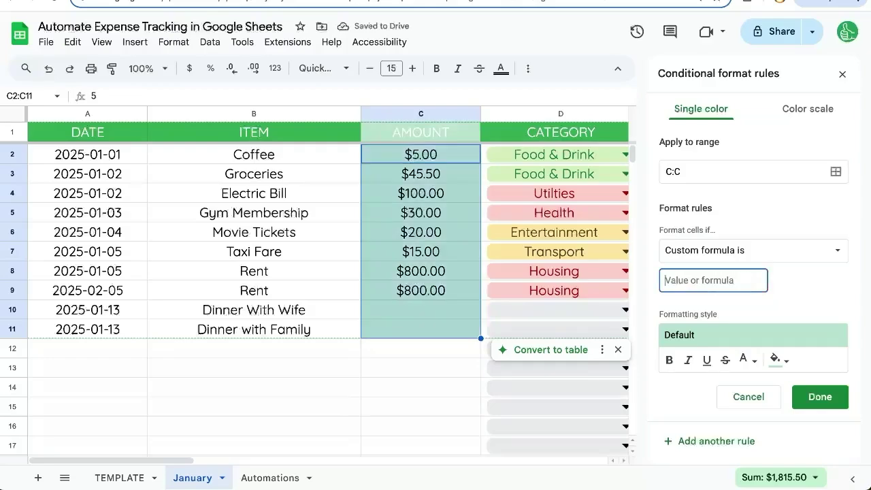
- Enter the rule's custom formula =NOT(ISBLANK(B1)) so it tests for a filled item cell
text(=ISLB)
key(Tab)
text(B1))
key(Home)
key(Right)
text(NOT()
key(End)
text()))
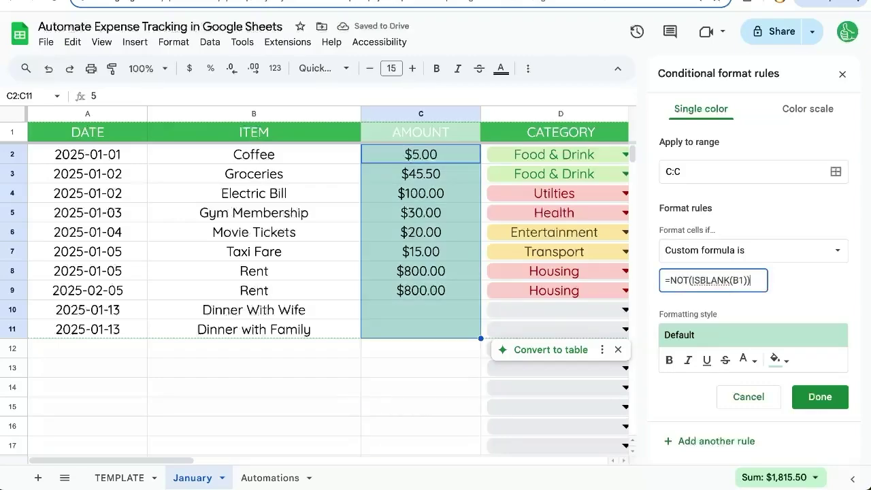
- Extend the custom formula to =AND(NOT(ISBLANK(B1)),ISBLANK(C1)) so it also requires an empty amount
key(Home)
key(Right)
text(AN)
text(D()
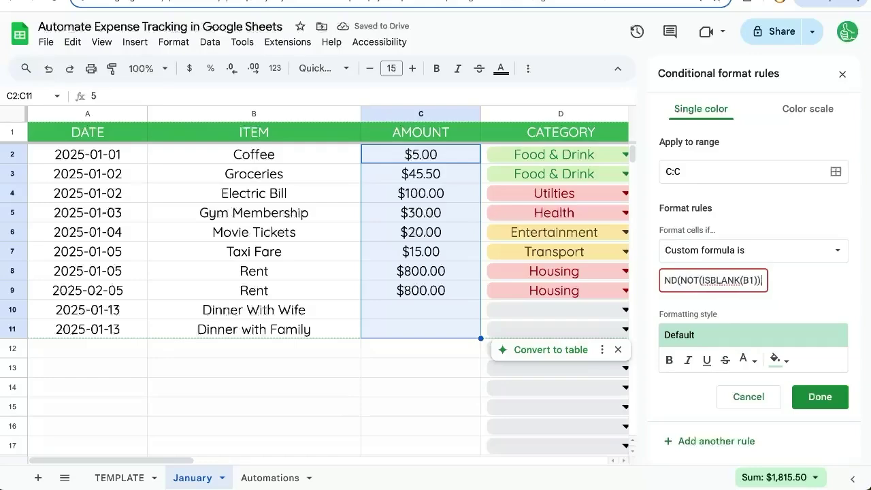
text(,NOT(ISBLANK()
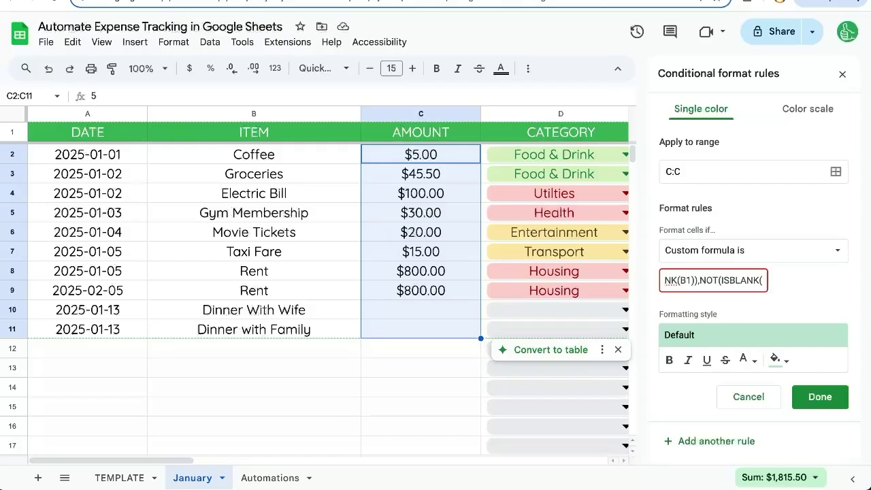
text(C1))))
click(699, 280)
key(BackSpace)
key(BackSpace)
key(BackSpace)
key(BackSpace)
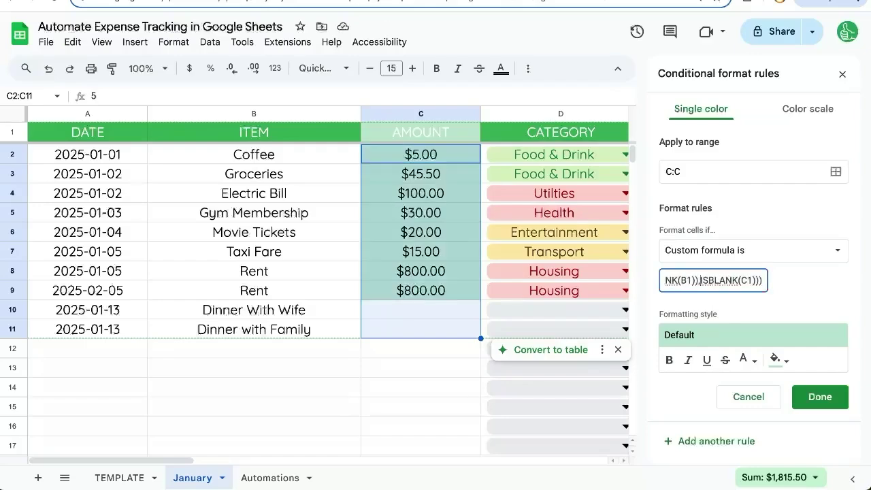
key(BackSpace)
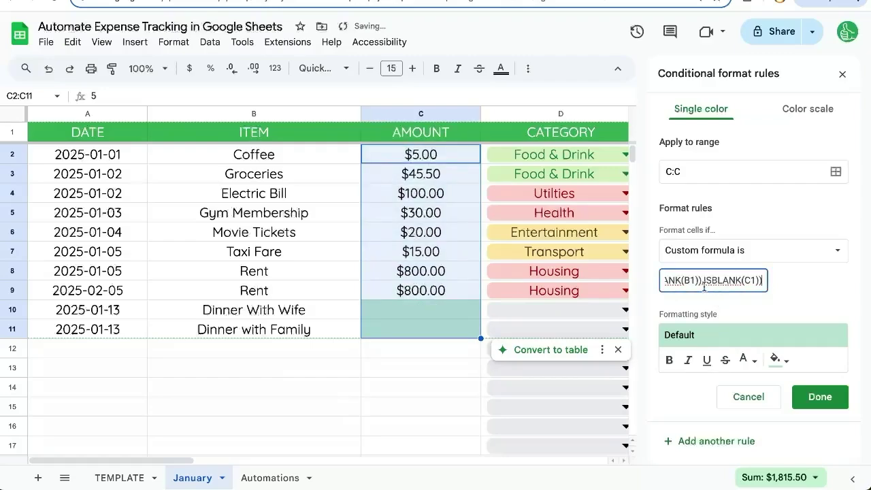
- Review the whole custom formula, checking the NOT(ISBLANK(B1)) and ISBLANK(C1) parts inside AND
key(Left)
key(Left)
key(Left)
key(Left)
key(Left)
key(Left)
key(Left)
key(Left)
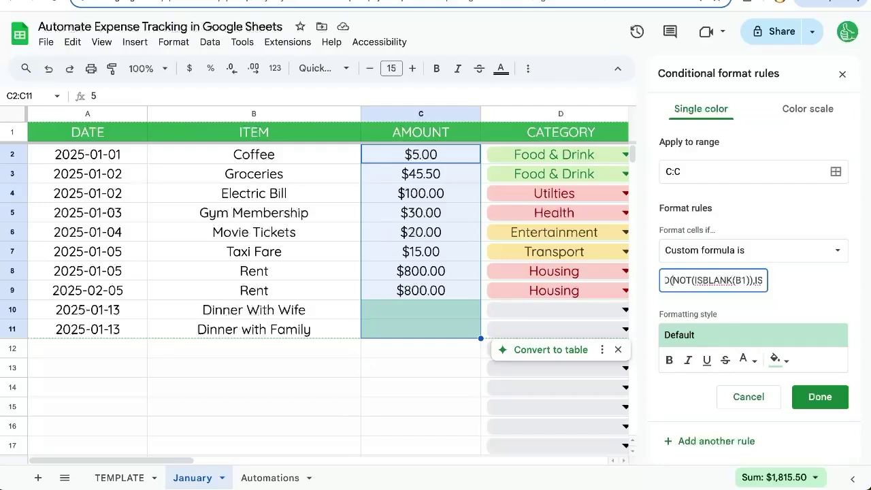
key(Left)
key(Left)
key(Left)
key(Left)
key(Left)
key(Left)
key(Left)
key(End)
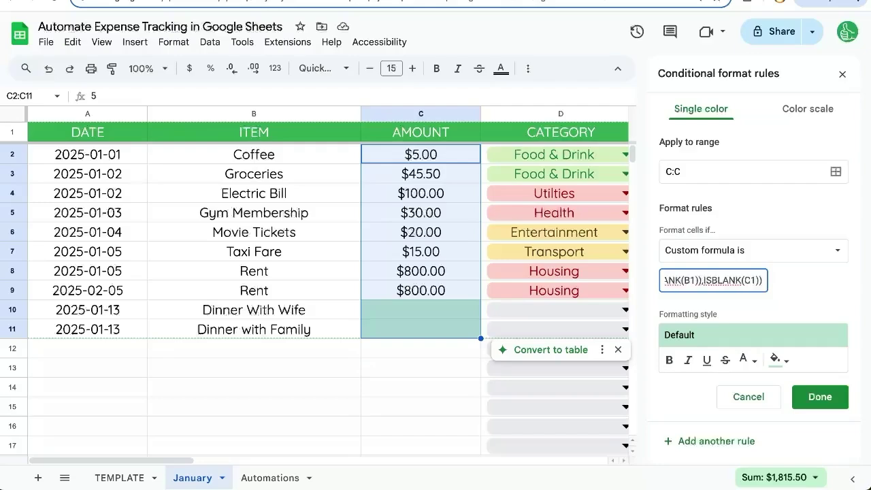
- Give the rule a light red fill, save it, and check the highlighting of amounts beside the listed items
click(777, 360)
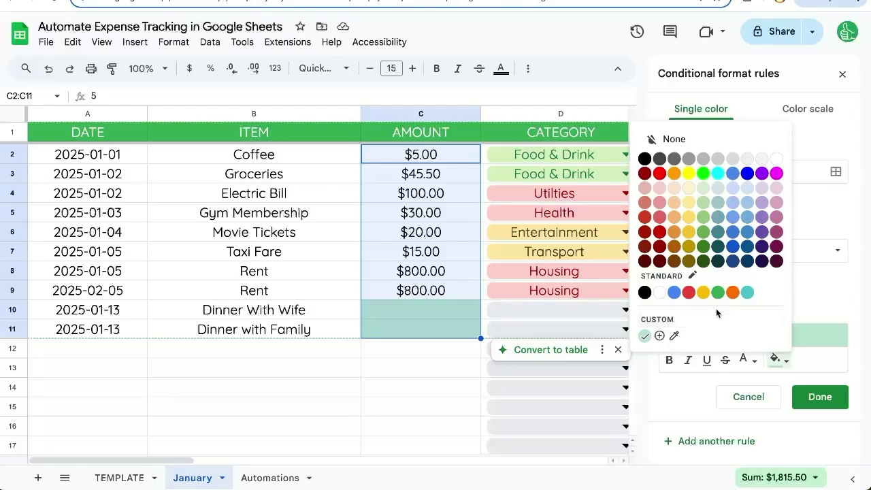
click(660, 202)
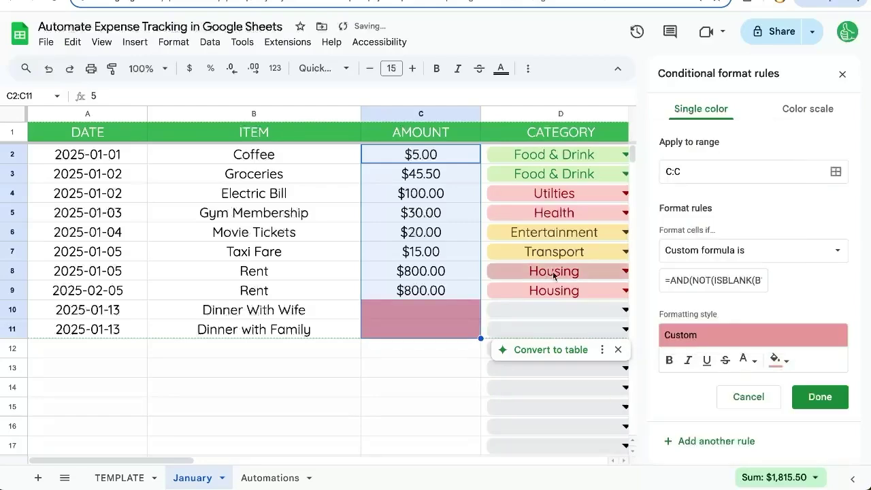
click(806, 395)
click(294, 322)
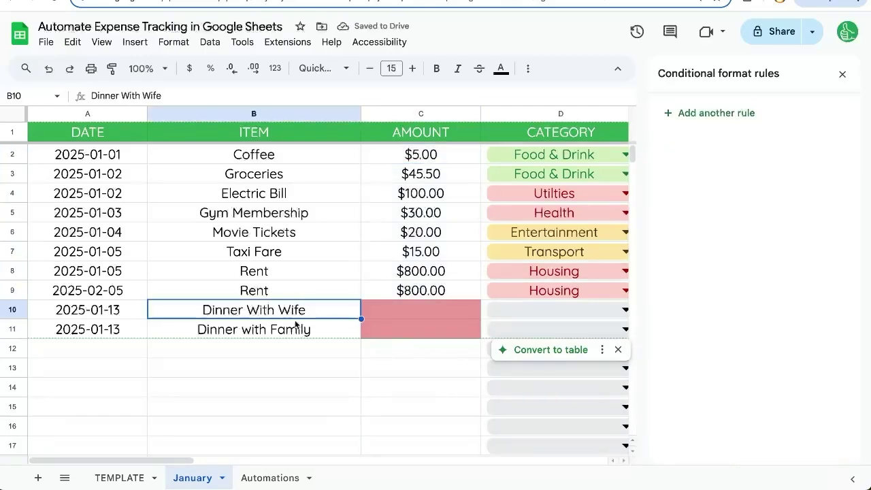
drag(302, 312, 286, 330)
click(278, 342)
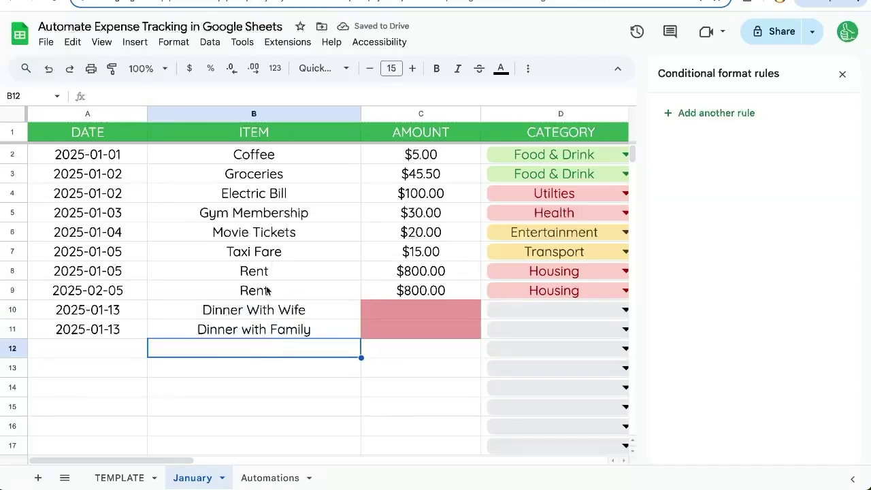
drag(420, 251, 422, 415)
click(420, 322)
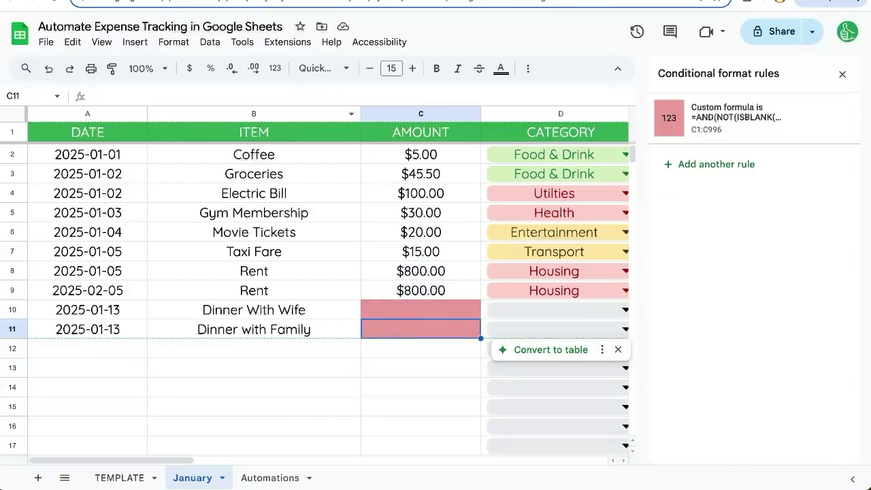
click(407, 193)
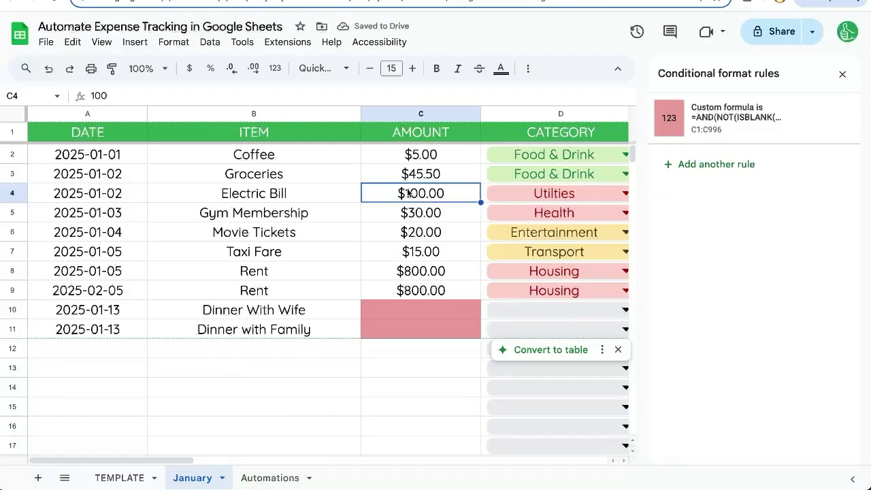
- Add a second conditional formatting rule for column C that fills amounts greater than 1000 with orange
click(418, 115)
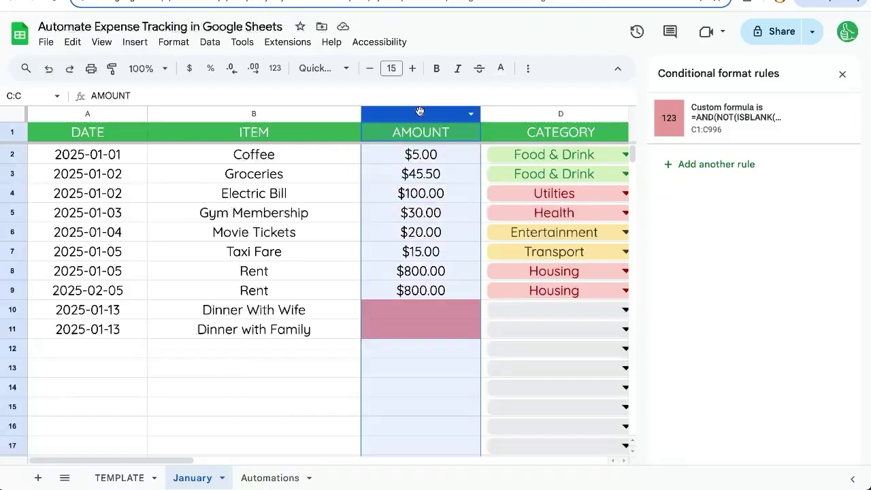
click(174, 43)
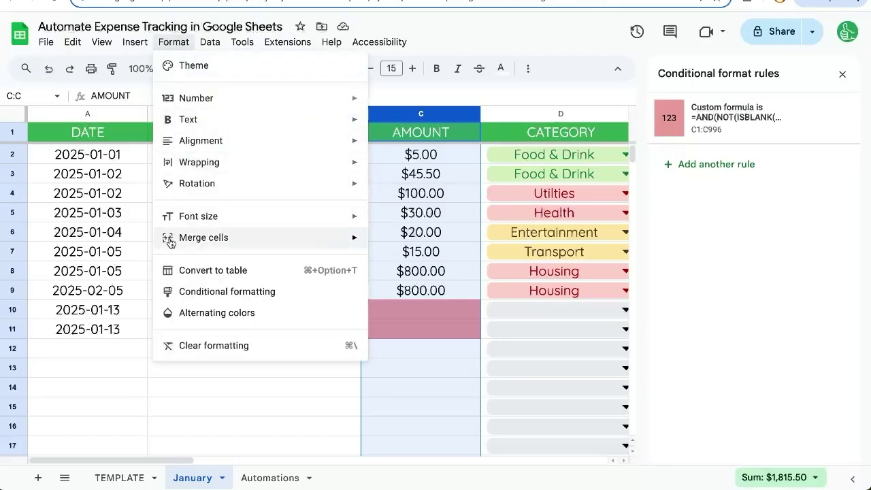
click(198, 291)
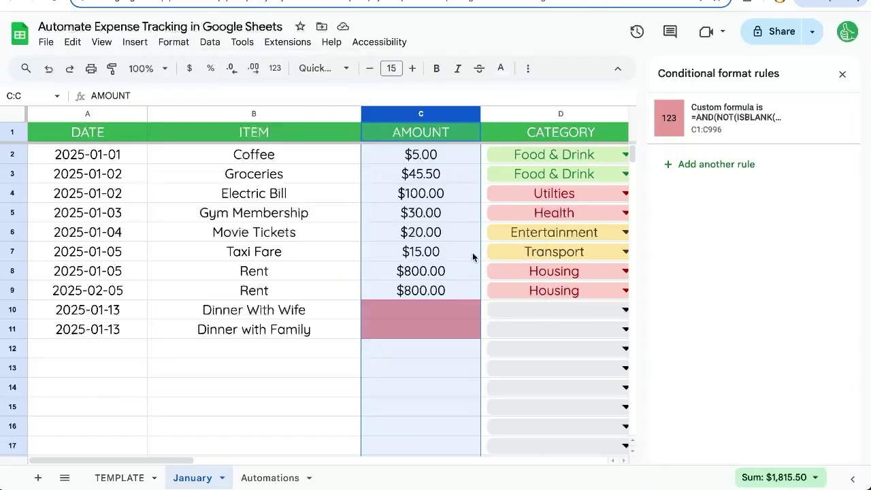
click(720, 164)
click(718, 251)
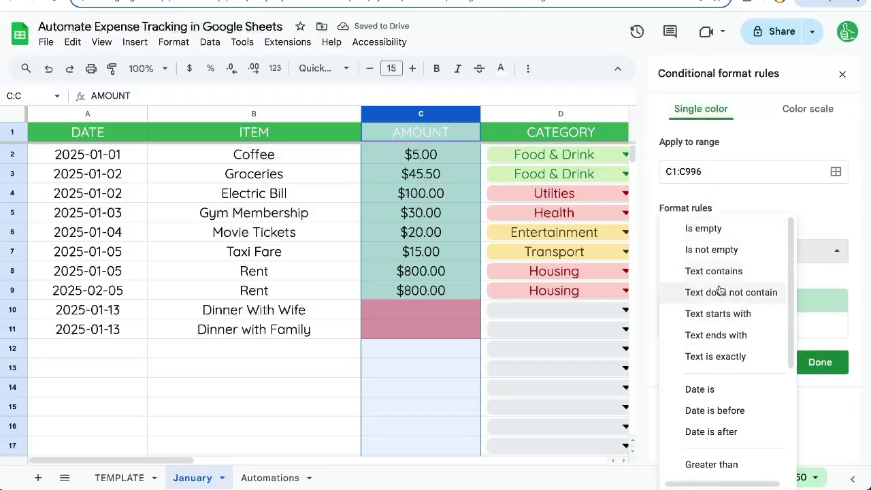
scroll(719, 285, down, 3)
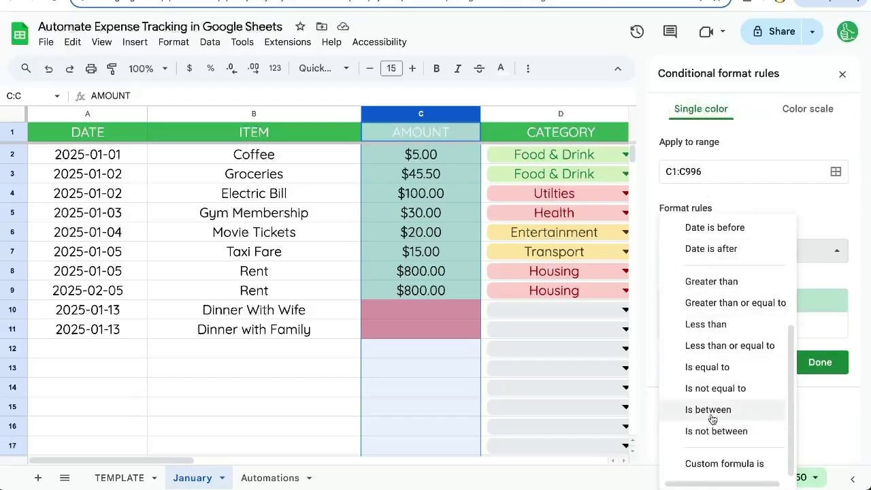
click(724, 289)
text(1000)
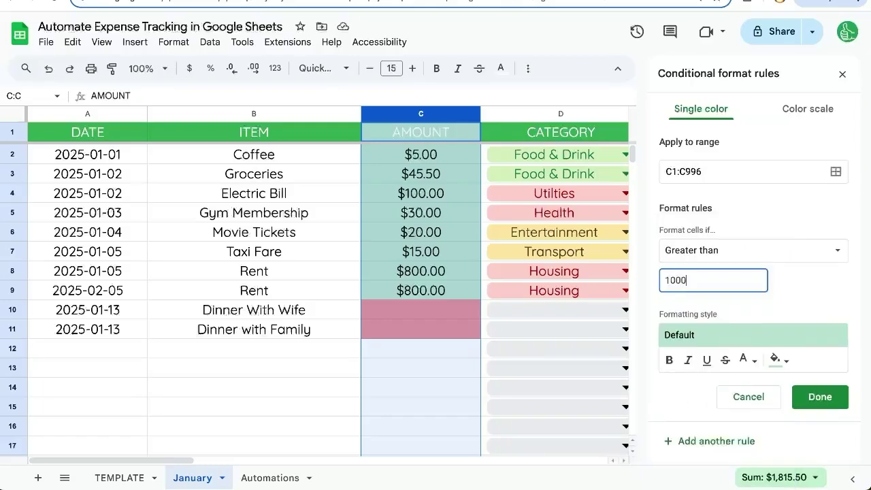
click(776, 360)
click(733, 293)
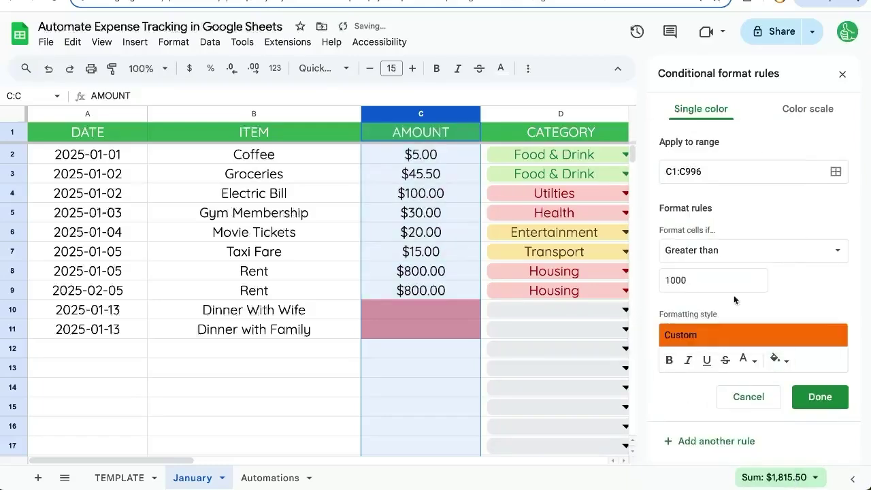
click(827, 403)
- Enter the item "Car Payment" in B12 with amount 1,200 in C12, and fill A12 with the date above
click(275, 346)
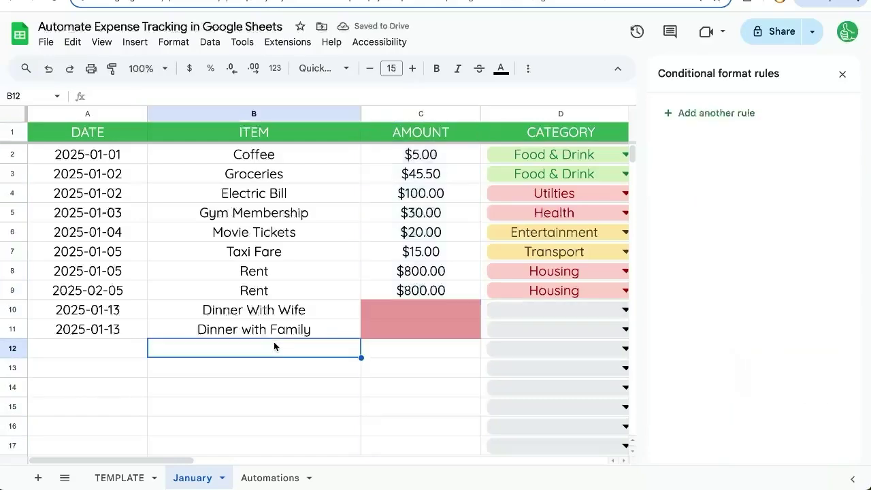
text(Car Payment)
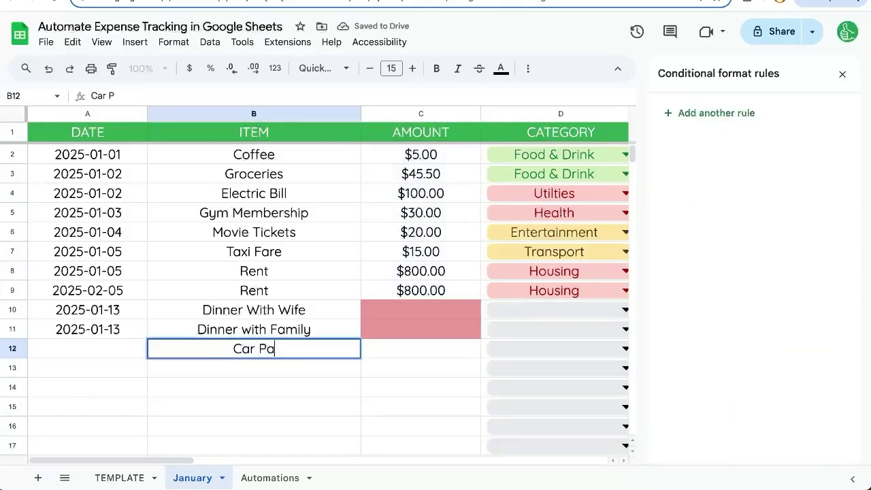
key(Tab)
text(1,200)
key(Return)
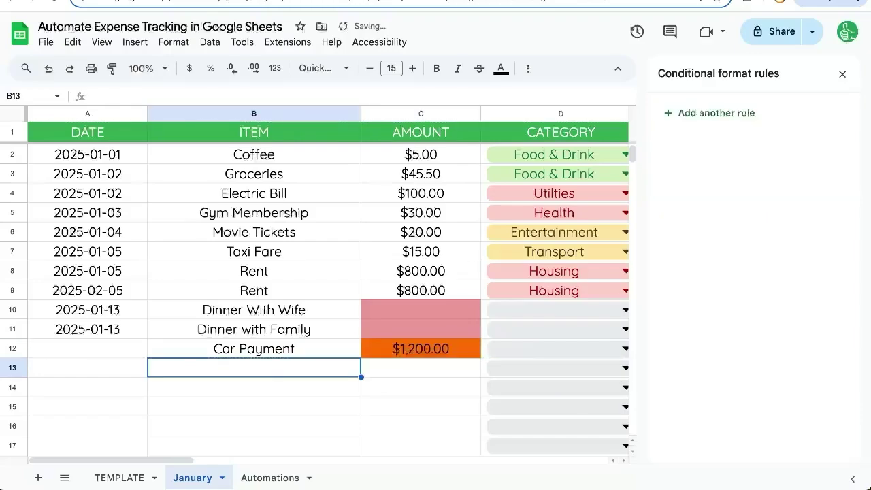
click(88, 348)
key(ctrl+d)
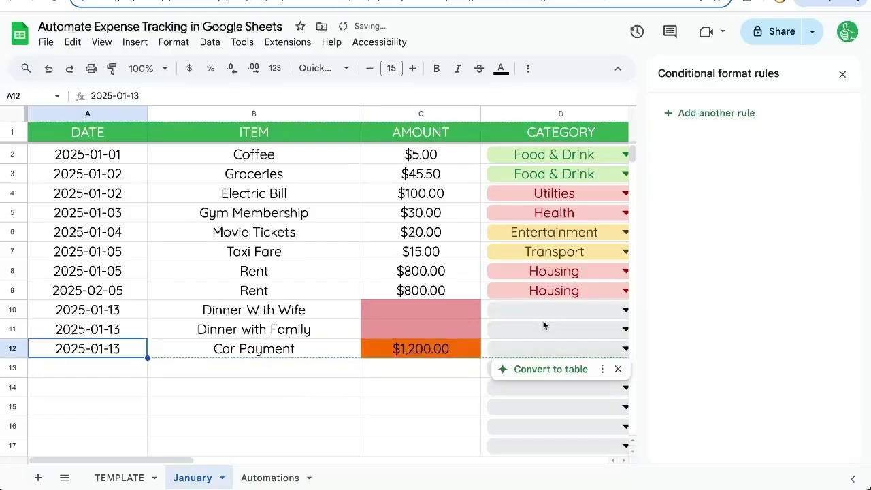
- Reopen the orange greater-than-1000 rule for row 12 and set its apply-to range to A:E
drag(121, 350, 531, 350)
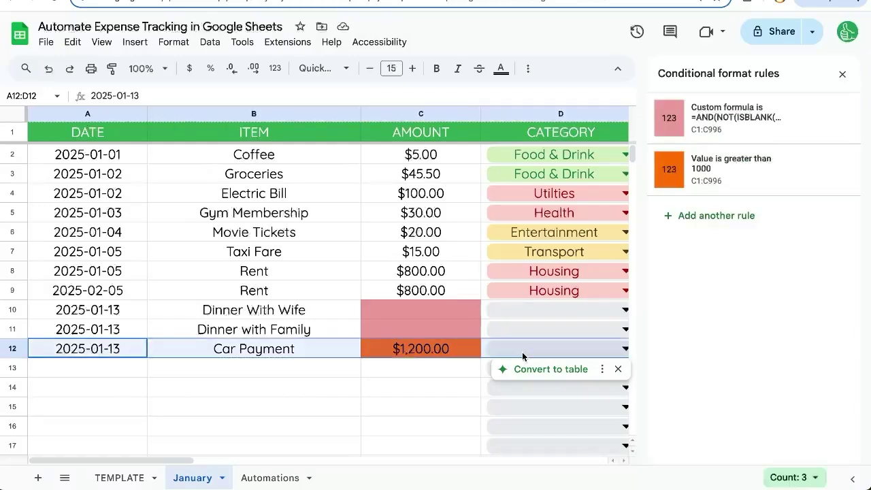
click(736, 180)
click(698, 178)
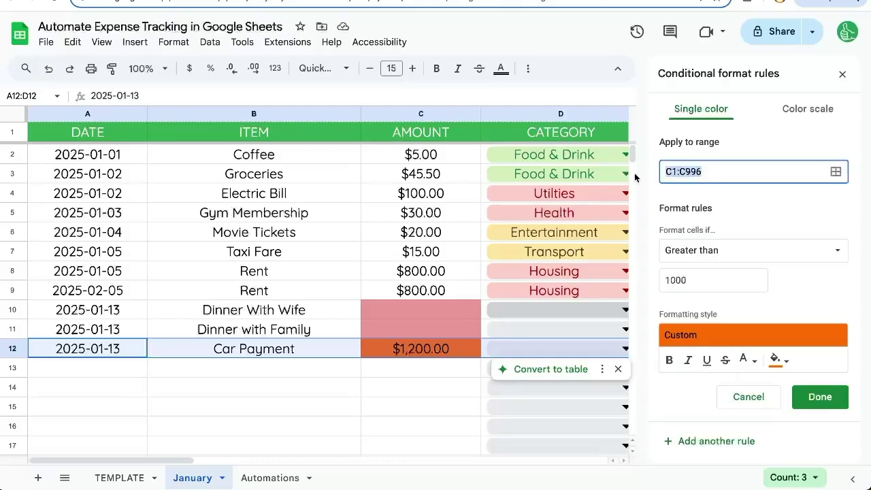
text(A:E)
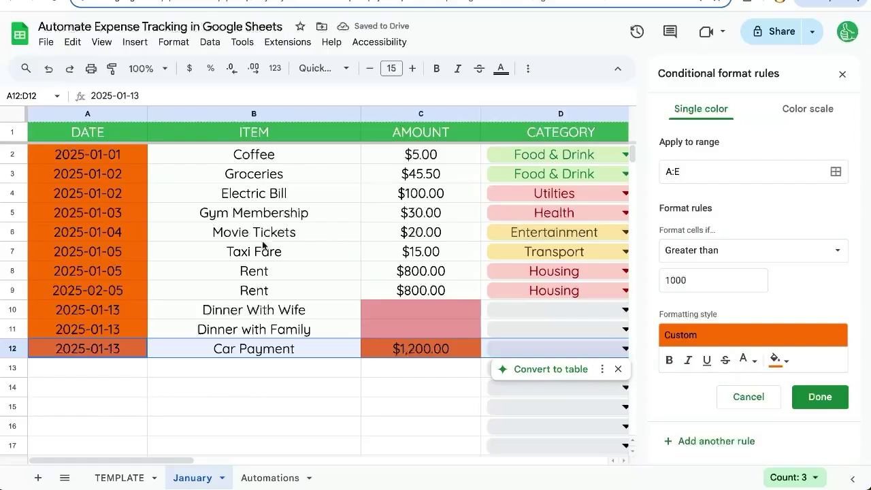
- Switch the orange rule's condition to a custom formula and enter =$C1>1000
click(692, 252)
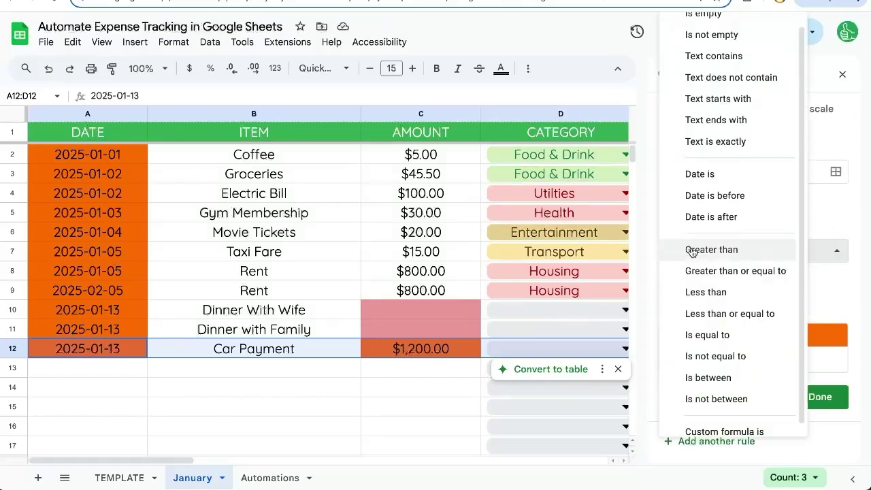
scroll(693, 252, down, 1)
click(687, 420)
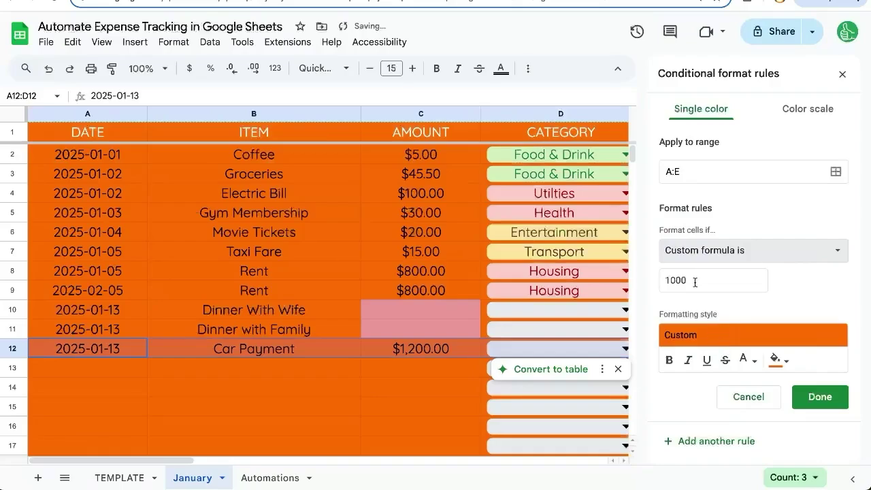
text(=)
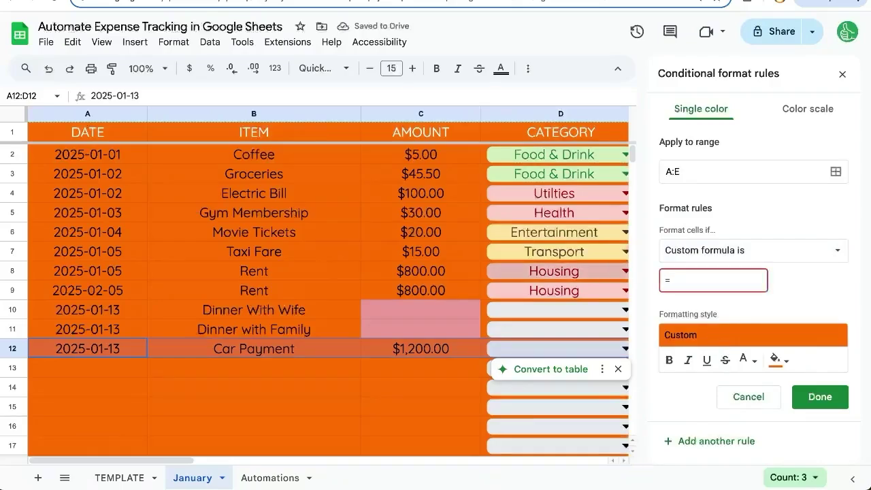
text(C1)
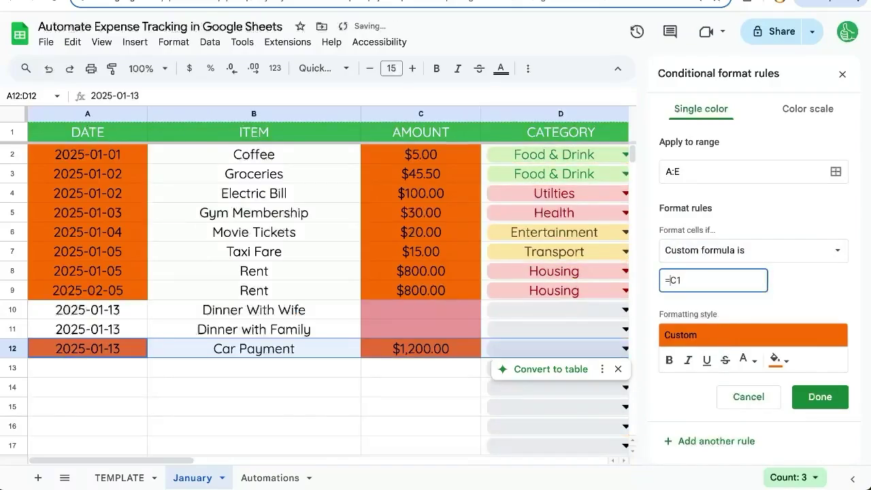
click(669, 279)
text($C1)
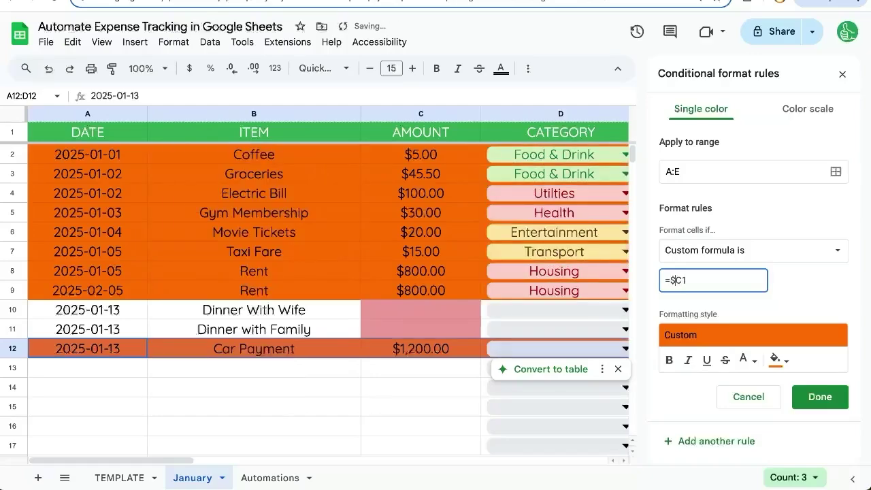
text(>1000)
key(Return)
- Change the orange rule's range to A2:E and its formula to =$C2>1000, and save the rule
text(:)
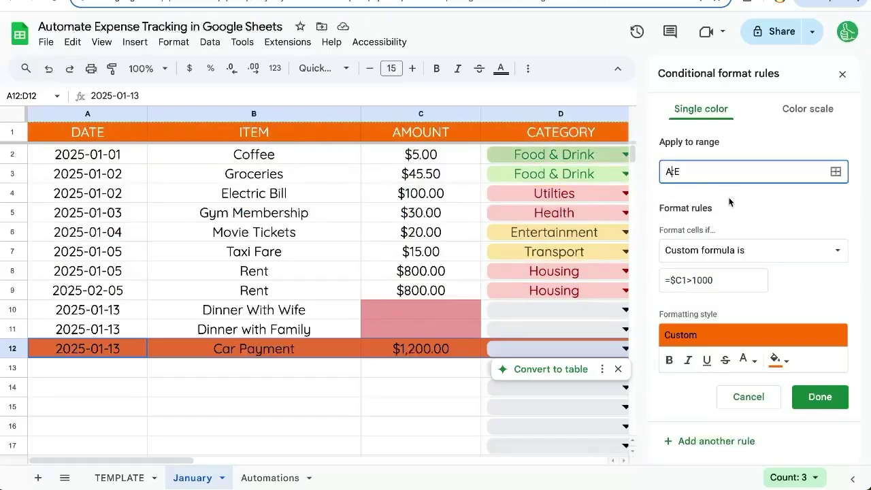
text(1)
click(684, 280)
key(BackSpace)
text(2)
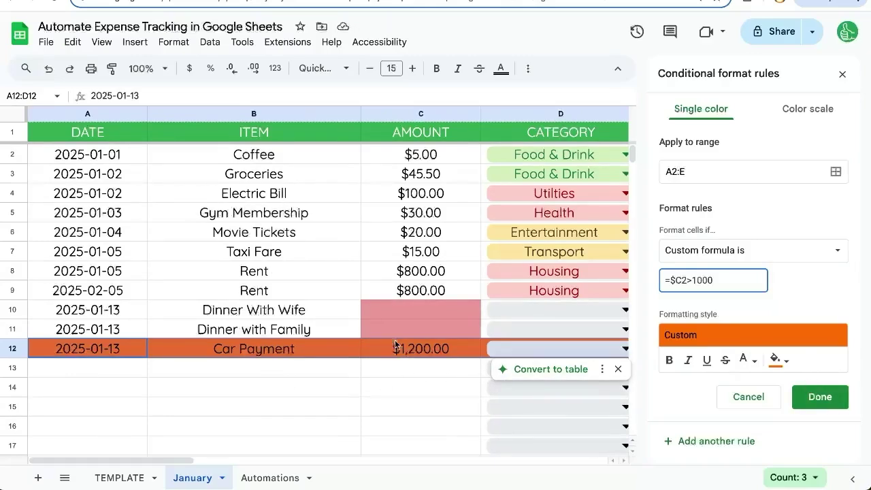
click(820, 397)
- On the Automations sheet, bold the item "Highlight transactions above a certain threshold" and clear its bullet in A6
click(270, 477)
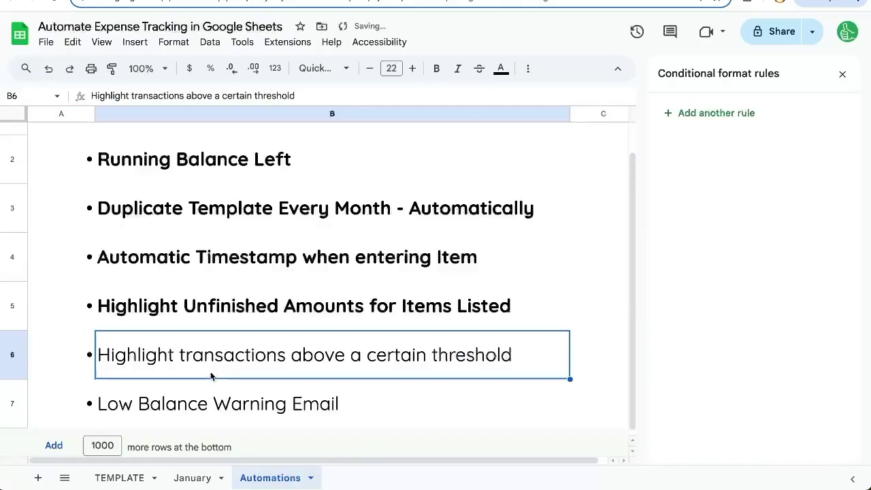
click(73, 355)
key(Delete)
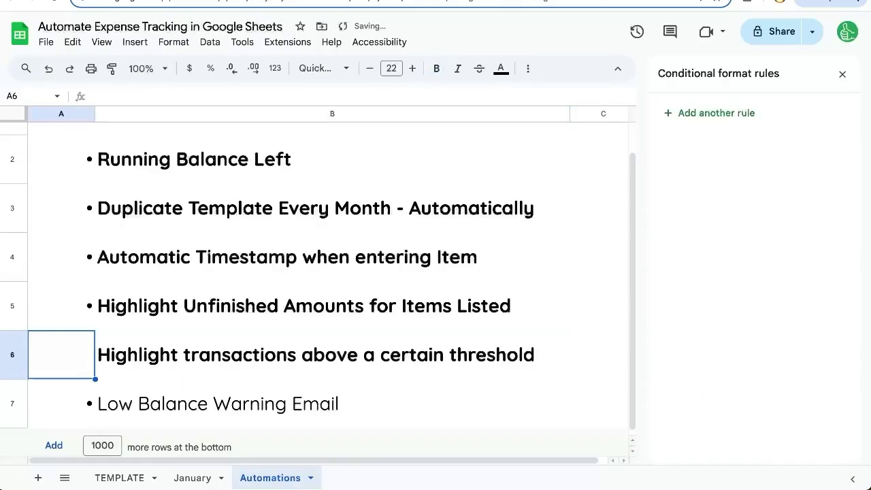
click(332, 354)
key(Down)
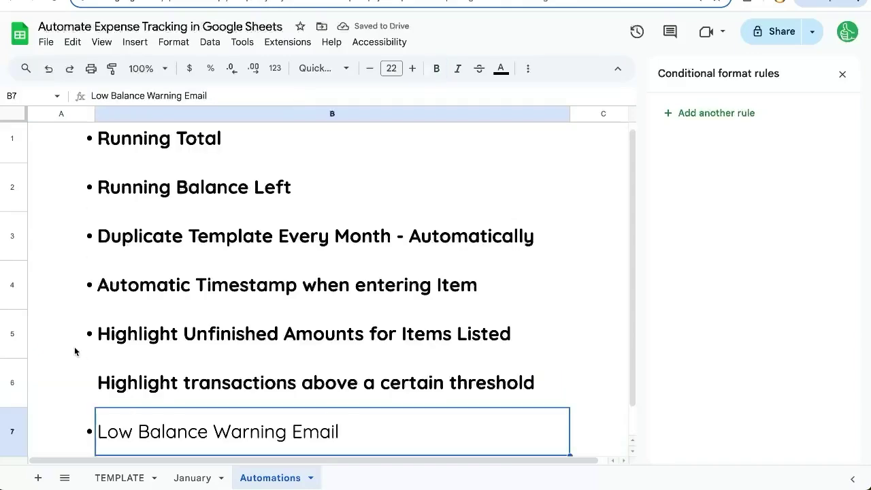
scroll(143, 349, down, 1)
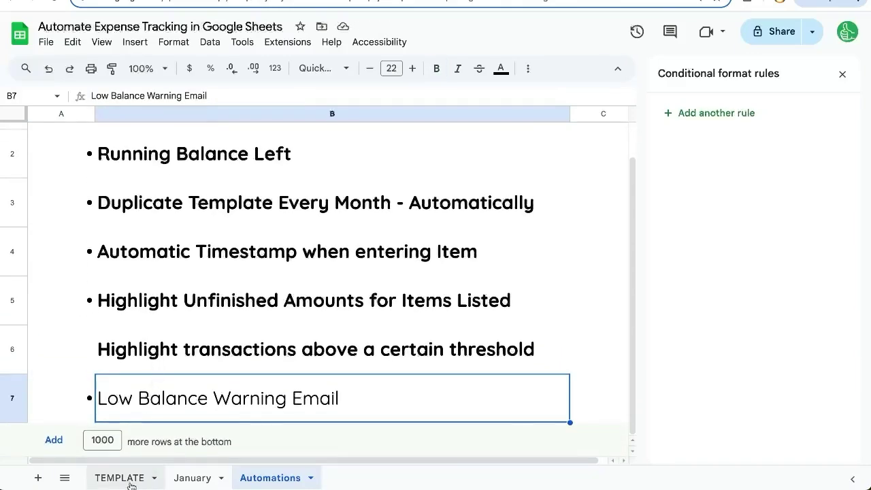
- Examine the running balances in column E of the January sheet and the onEdit function in Apps Script
click(194, 477)
scroll(379, 243, right, 3)
drag(498, 147, 499, 353)
click(500, 349)
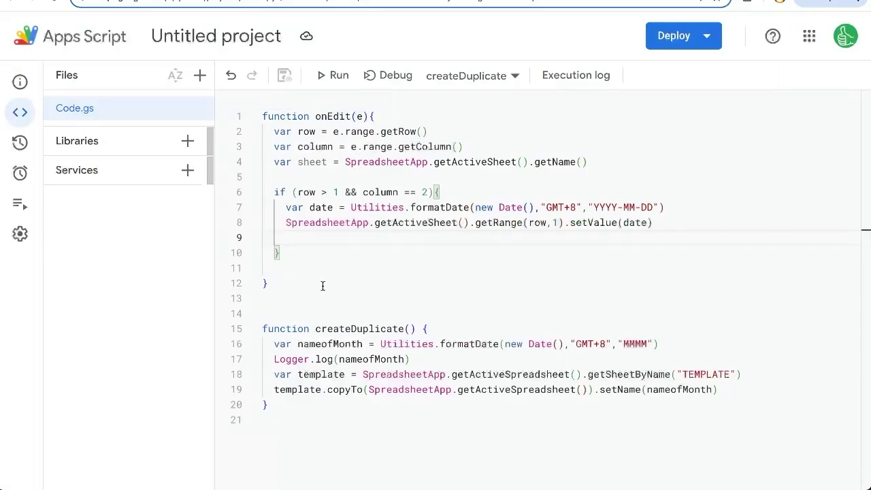
click(323, 286)
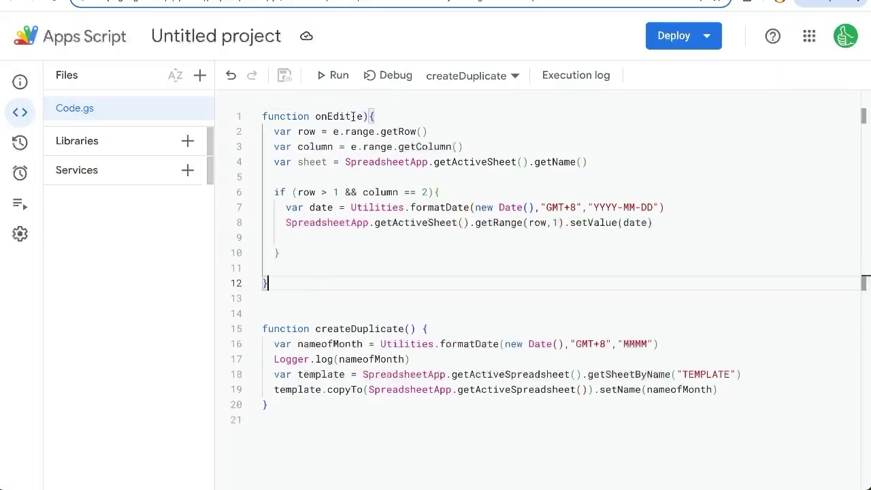
drag(371, 117, 262, 117)
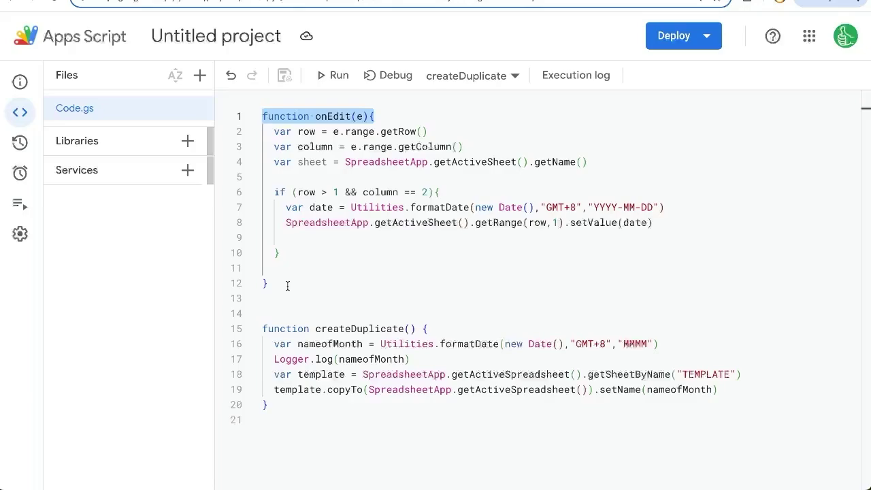
double_click(331, 116)
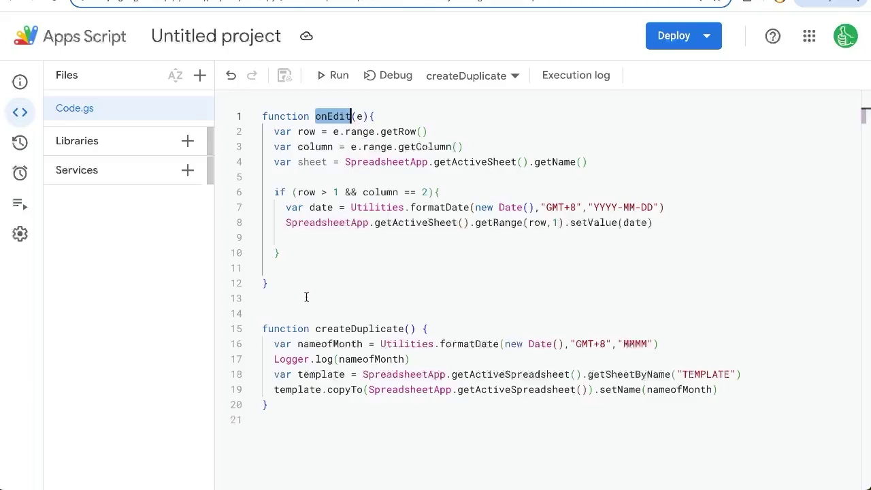
- Add an empty function named lowBalanceAlert(e) between the onEdit and createDuplicate functions
click(279, 285)
key(Return)
key(Return)
text(function lowBalanceAlert()
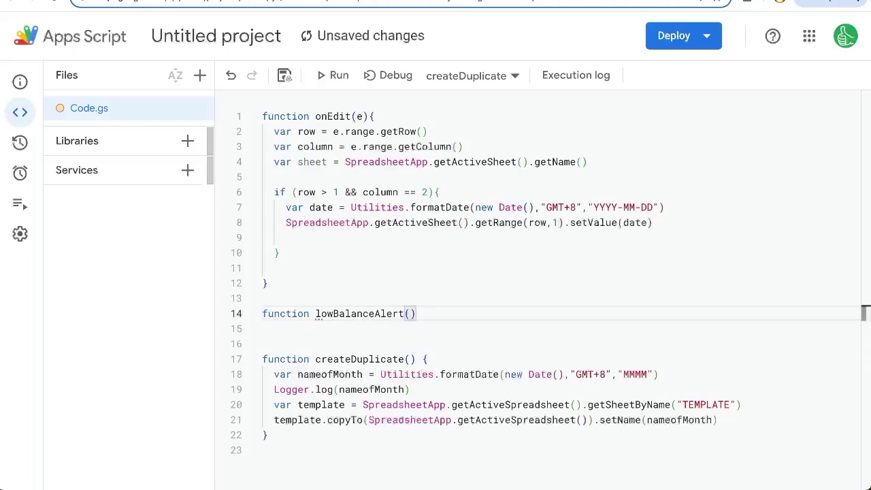
text(e){)
key(Return)
key(Return)
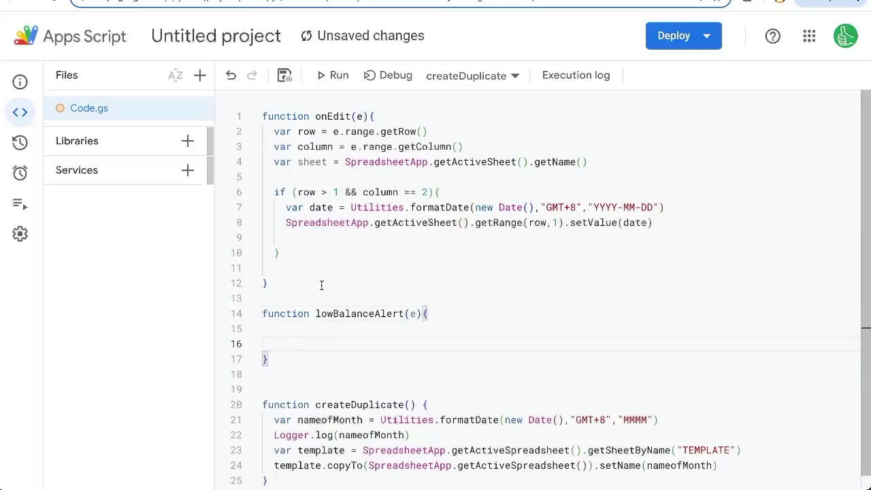
key(Up)
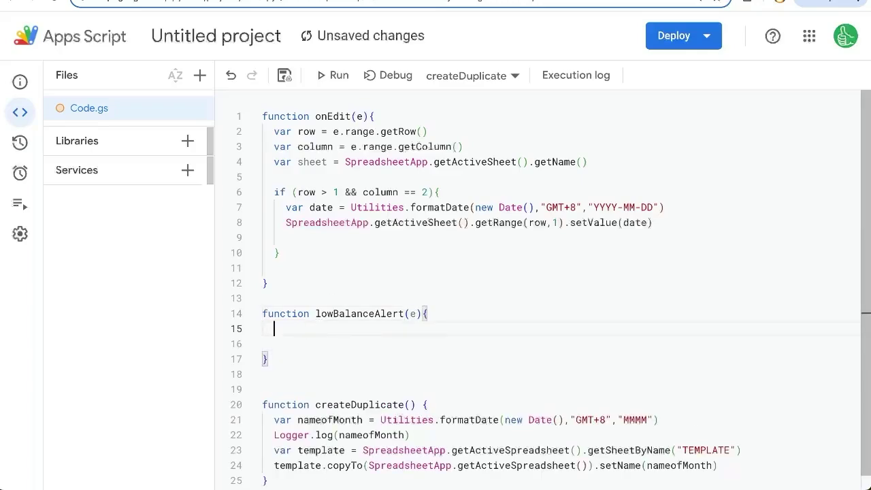
- Copy the row and column variable declarations from onEdit into lowBalanceAlert, leaving out the sheet variable
drag(264, 131, 593, 172)
key(ctrl+c)
click(351, 329)
key(ctrl+v)
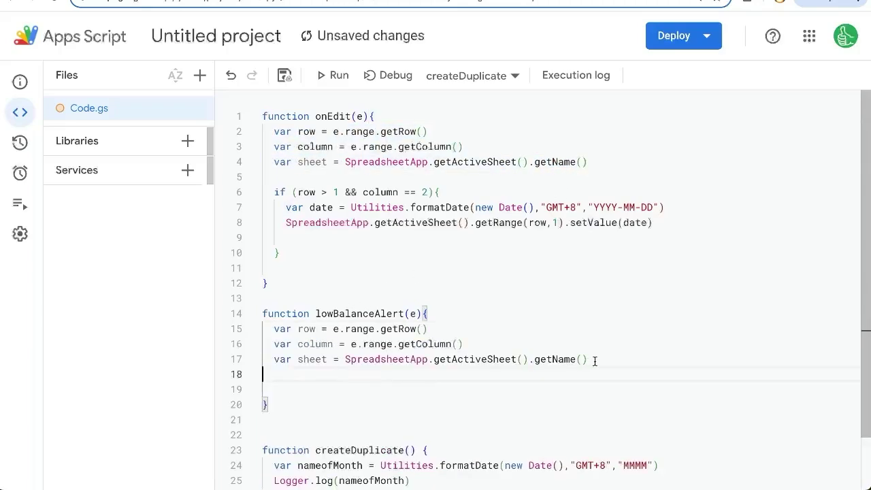
key(ctrl+x)
- Start an if block in lowBalanceAlert with the partial condition column == 3 &&
key(Return)
key(Return)
text(if (column ==)
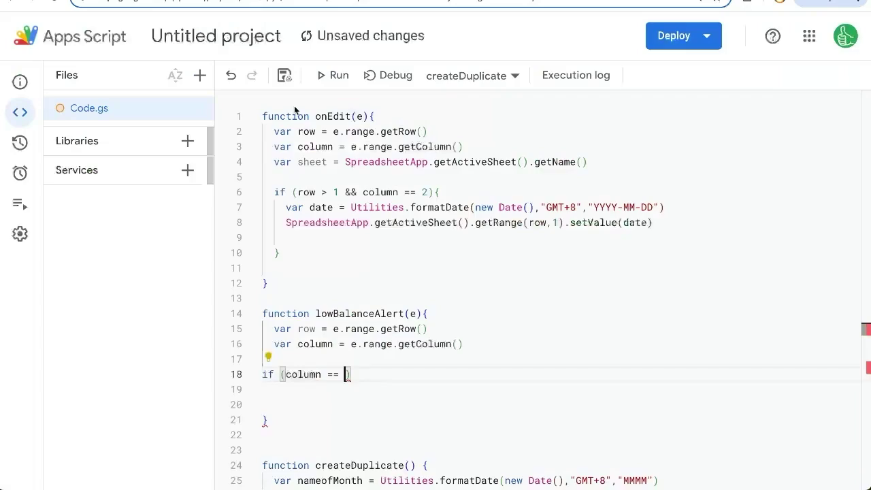
text(3 &)
text(&)
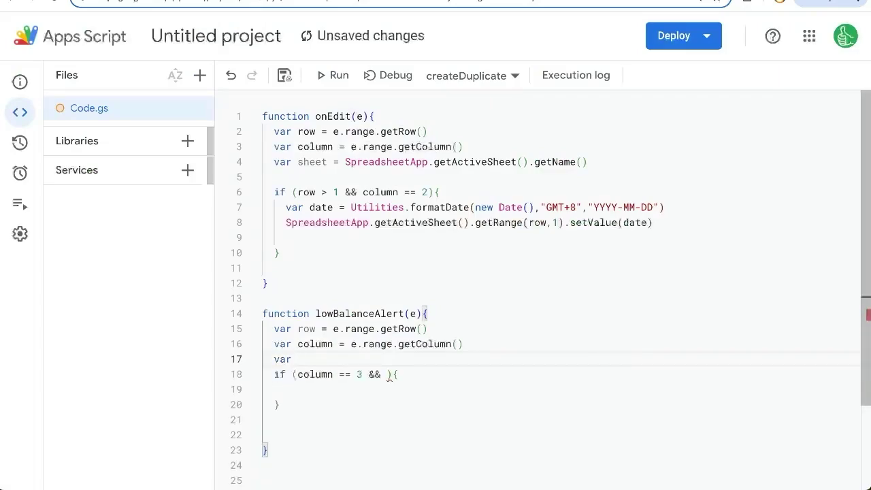
text(editValue = )
text(e.value)
key(Return)
key(BackSpace)
key(BackSpace)
key(BackSpace)
key(BackSpace)
key(BackSpace)
key(BackSpace)
key(BackSpace)
key(BackSpace)
text(value)
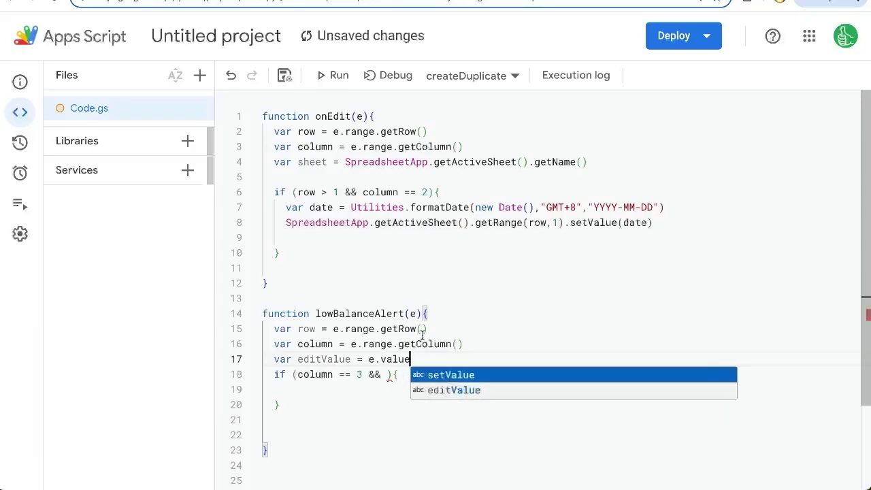
key(Escape)
key(Return)
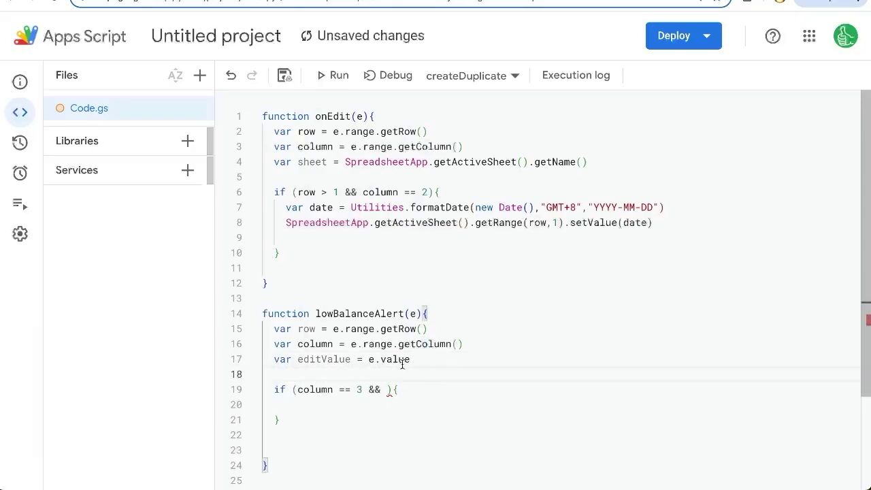
drag(410, 361, 363, 364)
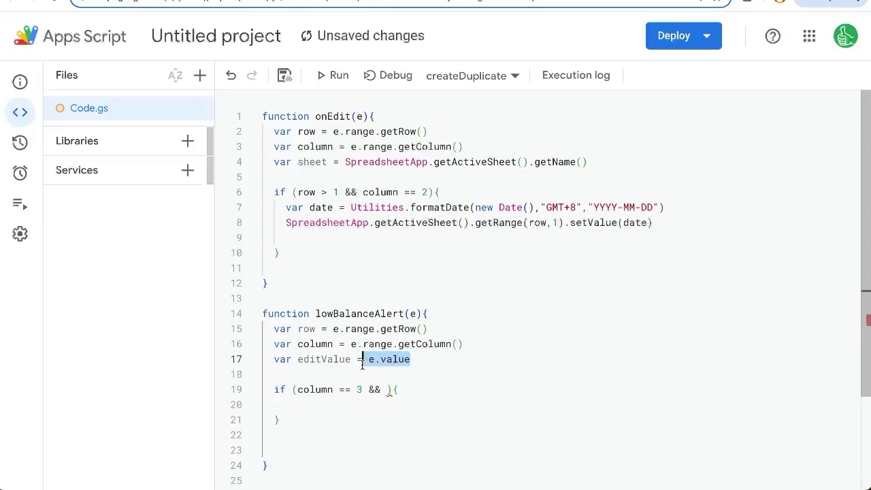
click(381, 392)
text(editValue >)
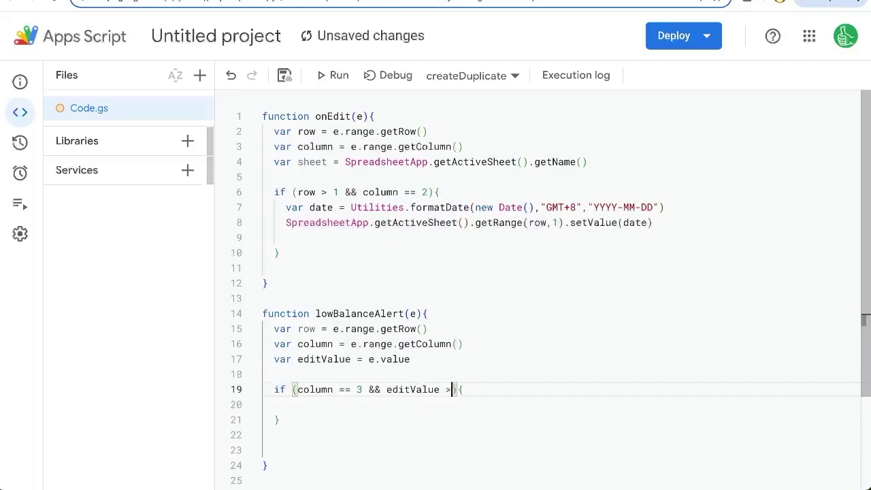
drag(423, 362, 263, 361)
key(BackSpace)
key(BackSpace)
- Replace editValue in the if condition with balance < 50
drag(441, 374, 386, 374)
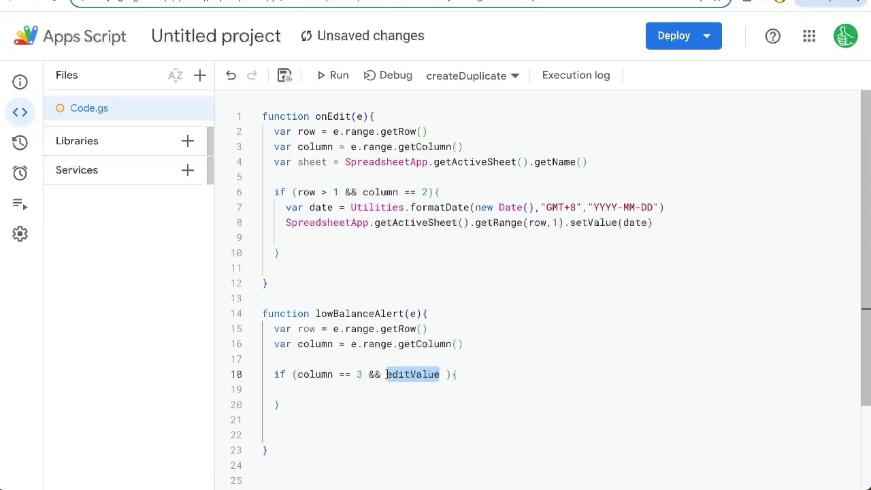
text(balance <)
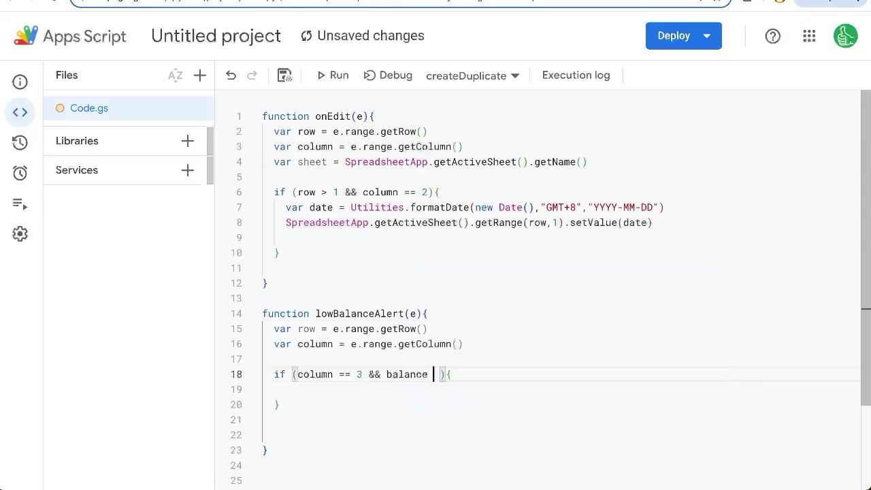
text( 50)
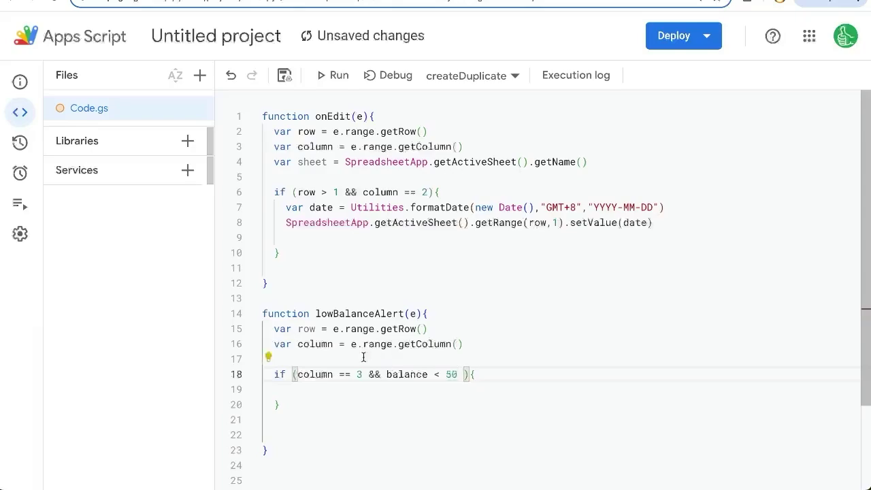
- Declare a balance variable above the if block, starting its value with SpreadsheetApp.getActive
click(302, 329)
click(304, 344)
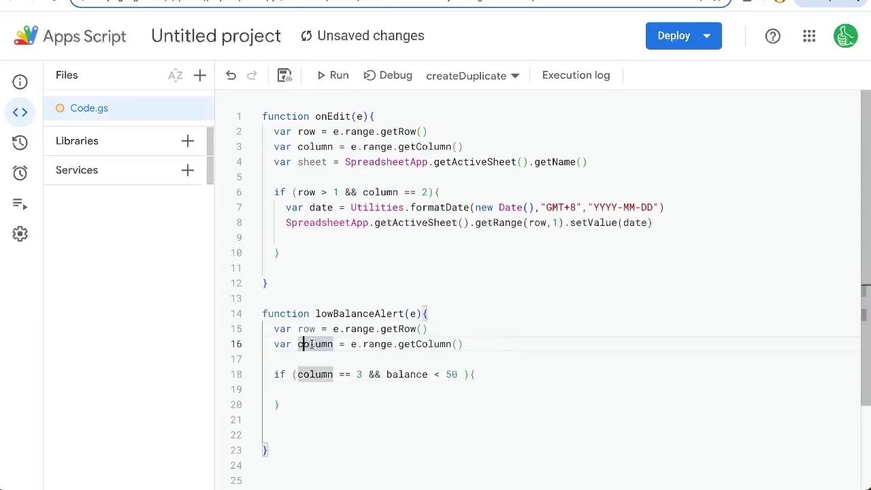
click(441, 365)
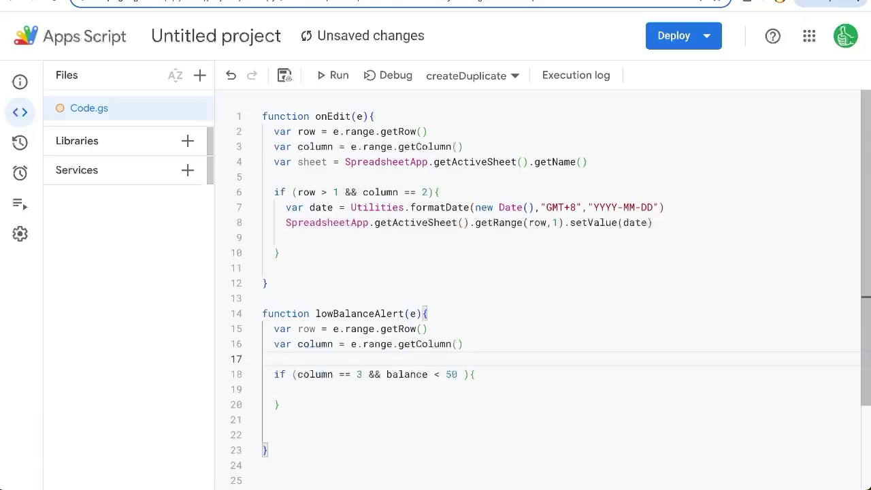
text(var balance = )
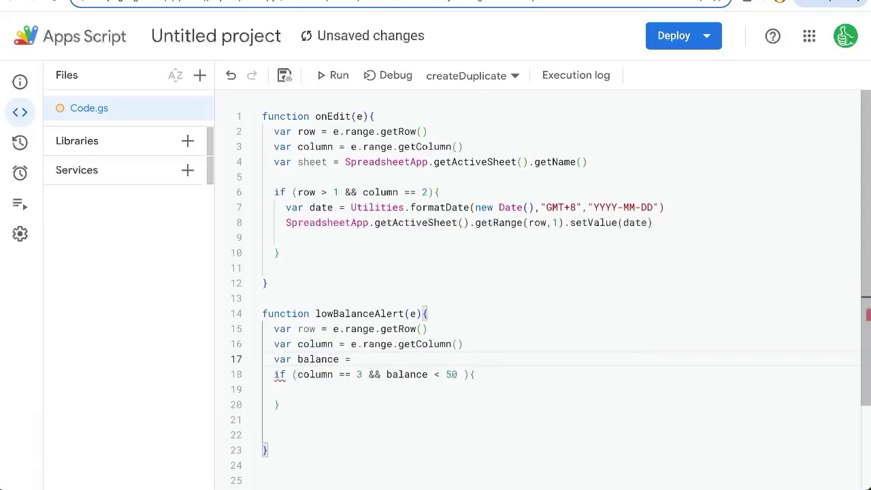
text(SpreadsheetApp.getACtive)
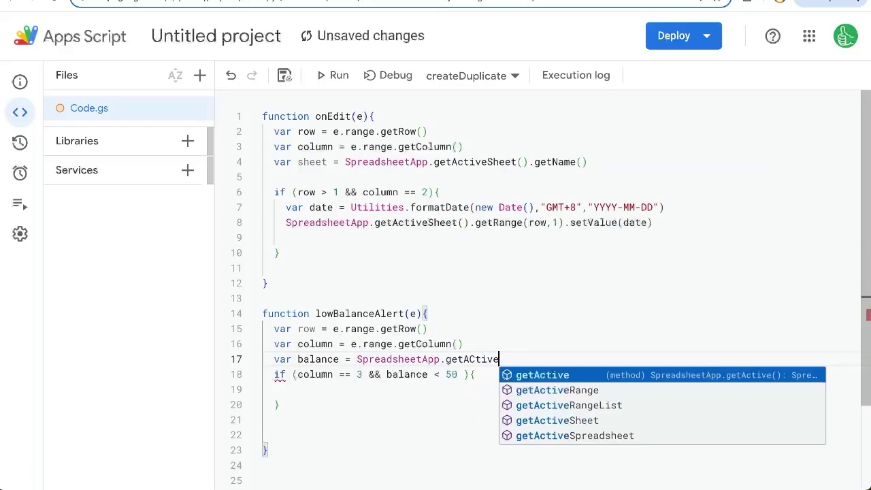
key(Down)
key(Down)
key(Down)
key(Down)
key(Return)
text(.get)
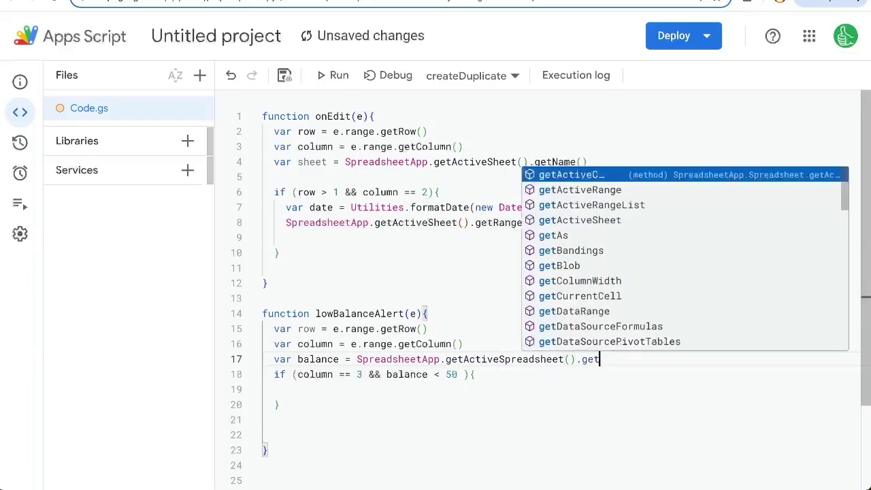
text(Range()
key(BackSpace)
key(BackSpace)
key(BackSpace)
key(BackSpace)
key(BackSpace)
key(BackSpace)
key(BackSpace)
key(BackSpace)
key(BackSpace)
key(BackSpace)
key(BackSpace)
key(BackSpace)
key(BackSpace)
key(BackSpace)
key(BackSpace)
key(BackSpace)
key(BackSpace)
key(BackSpace)
key(BackSpace)
key(BackSpace)
key(BackSpace)
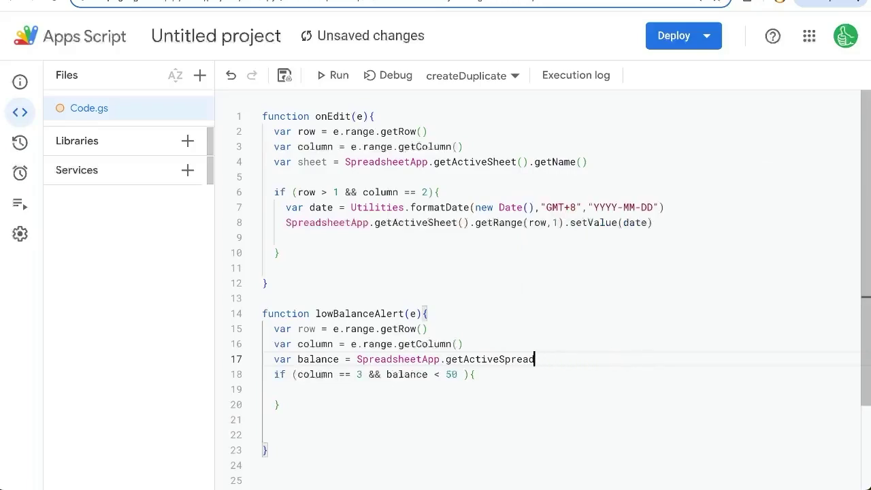
- Complete the balance variable in lowBalanceAlert as SpreadsheetApp.getActiveSheet().getRange(row,5).getValue()
text(heet().etR)
key(BackSpace)
key(BackSpace)
key(BackSpace)
text(getRange(row,)
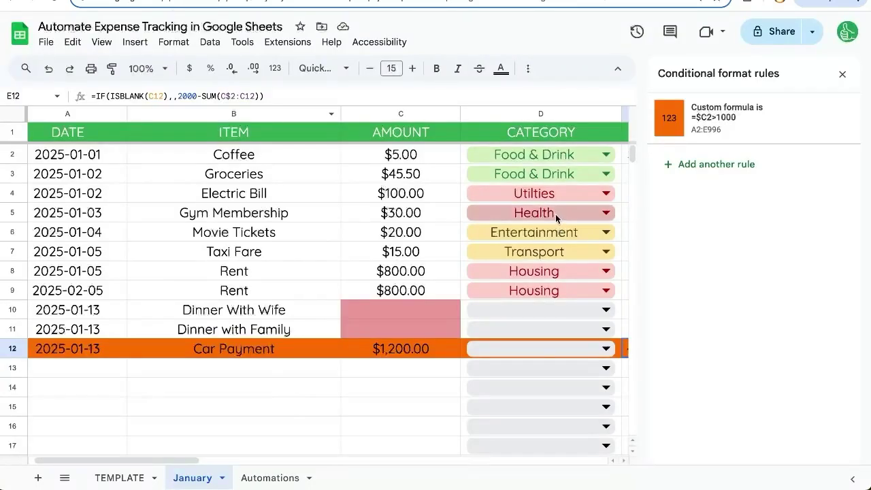
scroll(555, 213, right, 3)
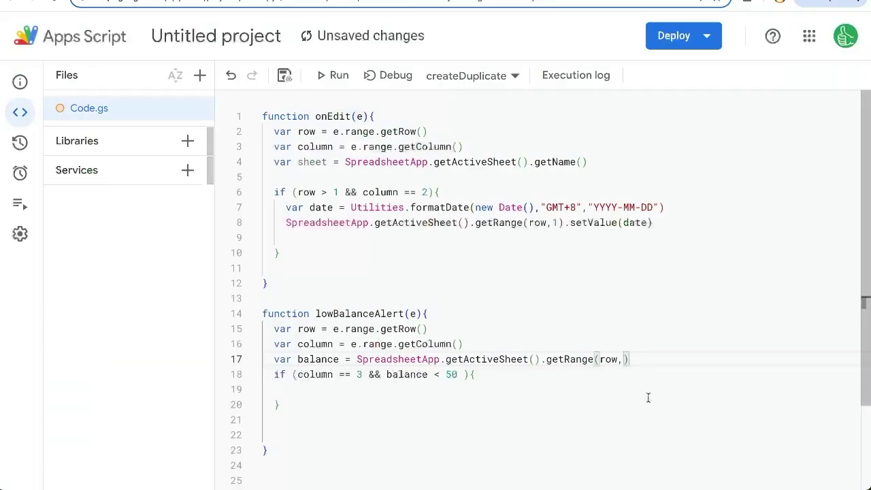
text(5).getValue())
double_click(309, 359)
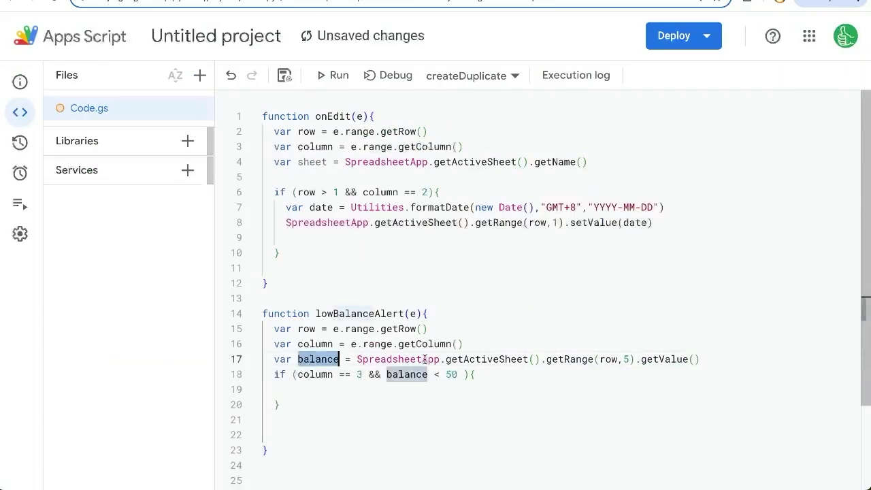
- Add a MailApp.sendEmail call inside the balance if block, starting its argument with SpreadsheetApp.get
click(514, 382)
key(Return)
key(Return)
key(Up)
key(Up)
key(Return)
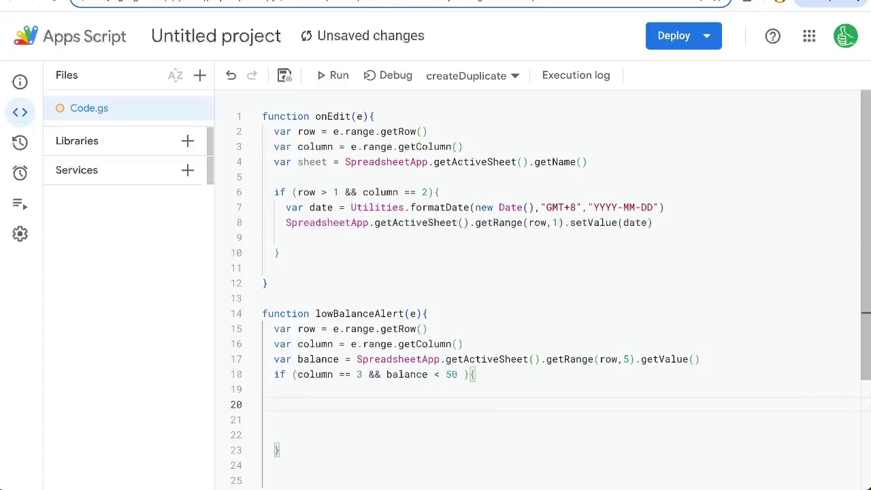
text(Map)
key(BackSpace)
text(ilApp.)
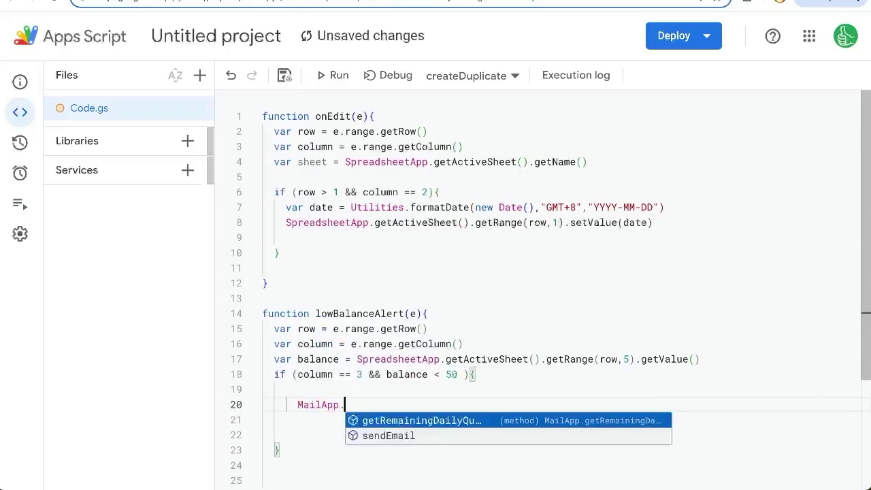
key(Down)
key(Return)
text(()
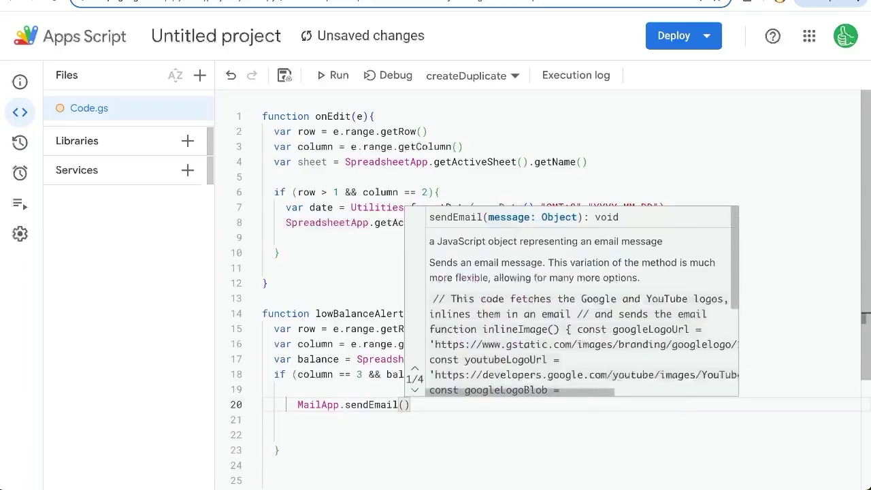
text(Spre)
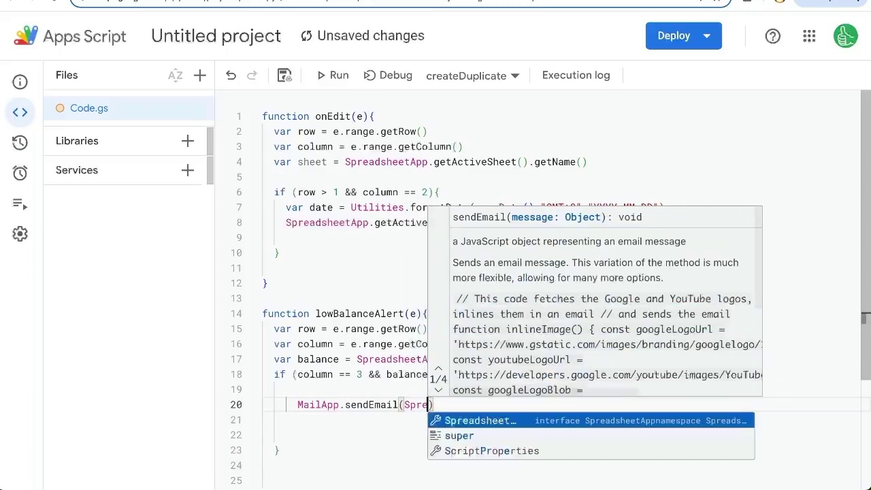
key(Return)
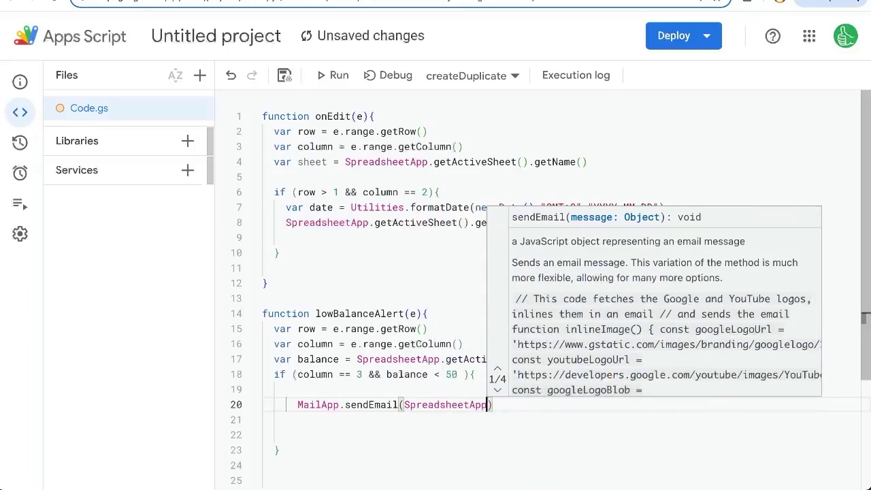
text(.get)
- Declare an ownerEmail variable above the sendEmail call as SpreadsheetApp.getActiveSpreadsheet().getOwner().getEmail()
click(297, 389)
text(var ow)
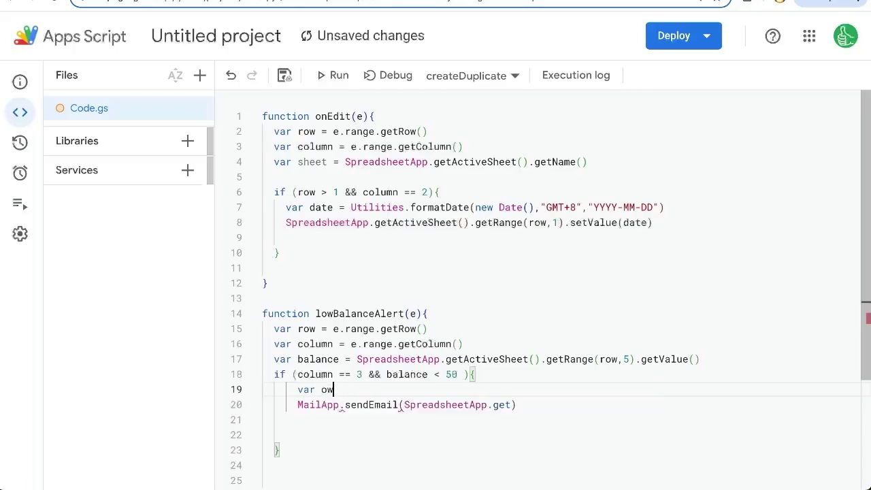
text(enrEmail = Spr)
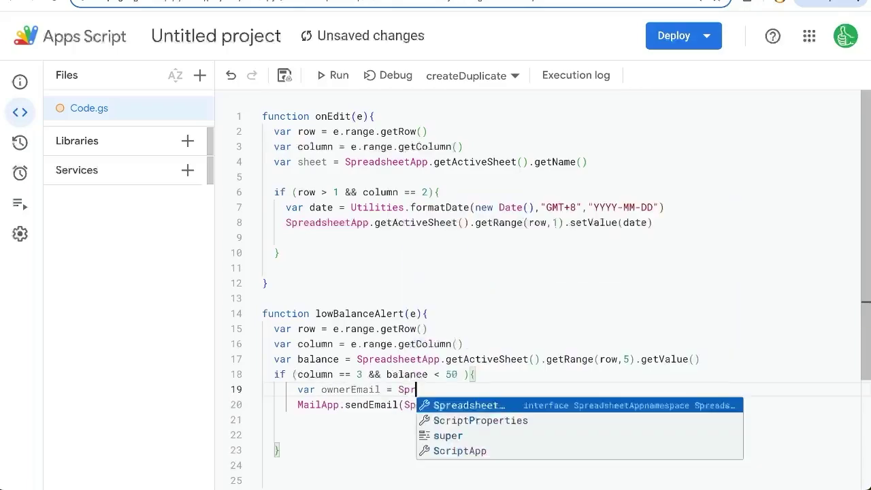
text(eadsheetApp.getActive)
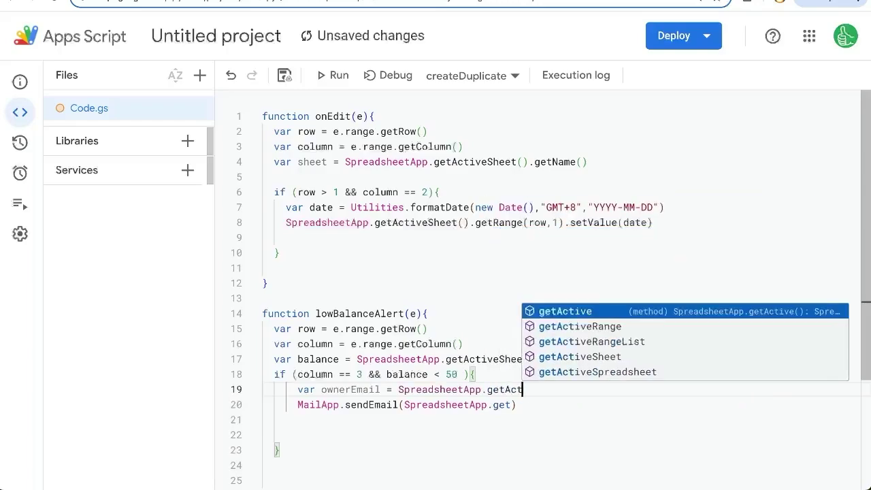
key(Down)
key(Down)
key(Down)
key(Down)
key(Return)
text(().getOwner().ge)
key(Return)
text(())
- Replace the partial sendEmail argument with ownerEmail and the subject "Low Balance Alert", ending with a comma for the body
drag(510, 405, 409, 407)
key(BackSpace)
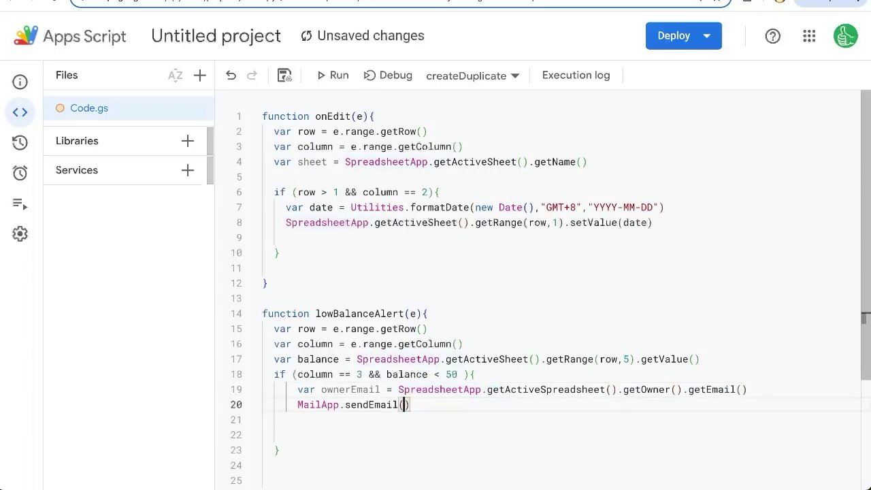
text(ow)
key(Return)
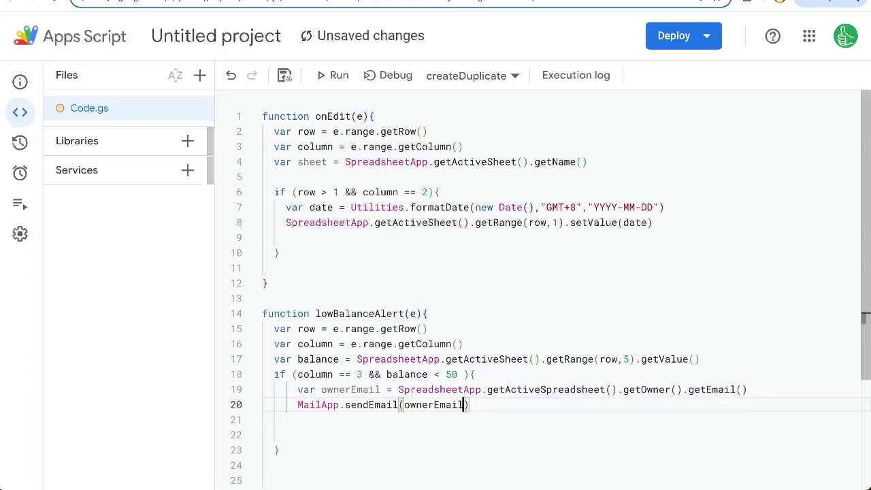
text(, ")
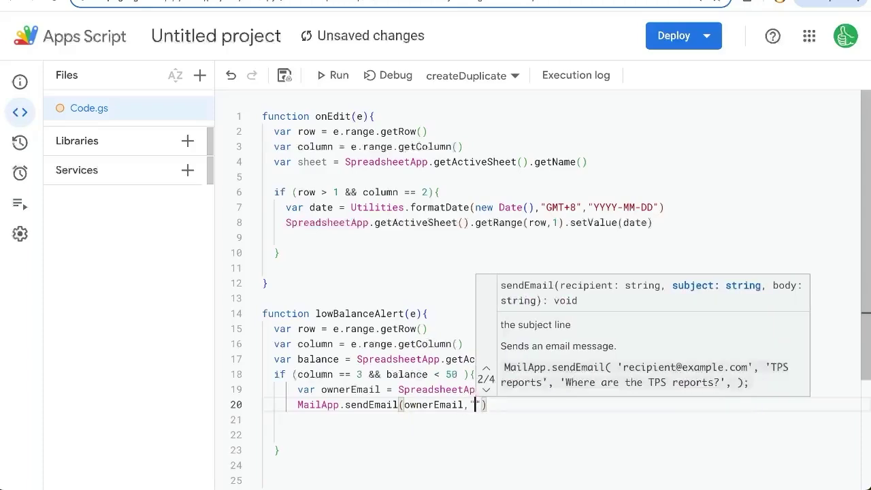
text(Low)
key(BackSpace)
key(BackSpace)
text(ow Balance )
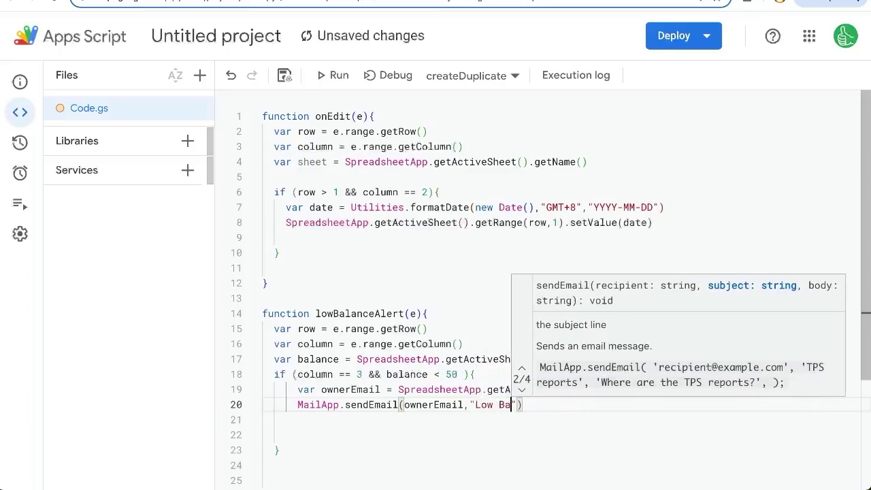
text(Alert"))
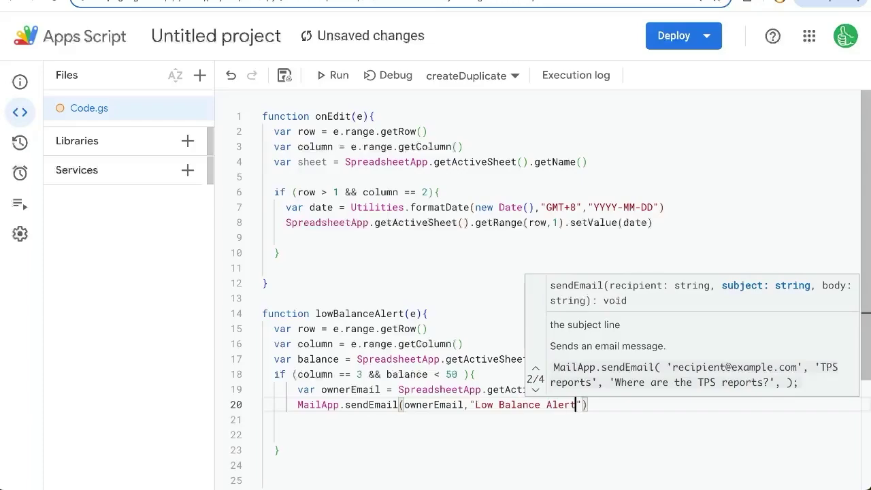
text(,)
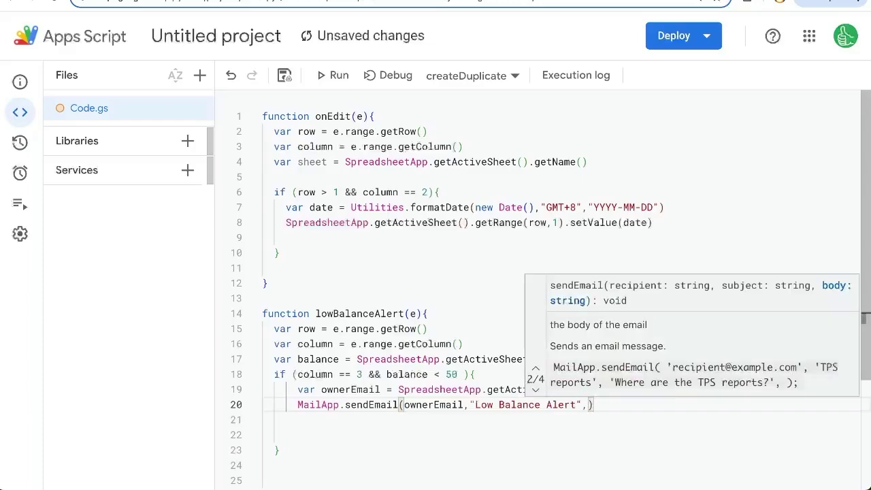
- Declare a url variable below ownerEmail as SpreadsheetApp.getActiveSpreadsheet().getUrl()
click(401, 374)
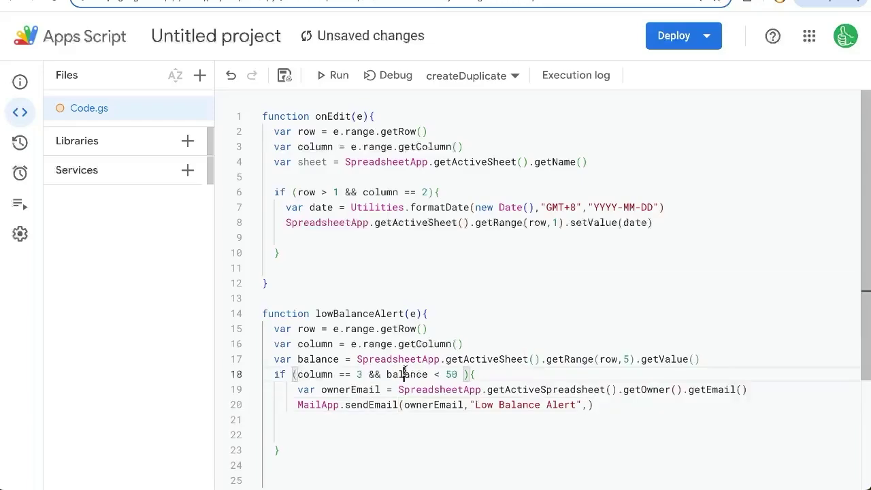
click(748, 389)
key(Return)
text(var url = SpreadsheetApp.getAc)
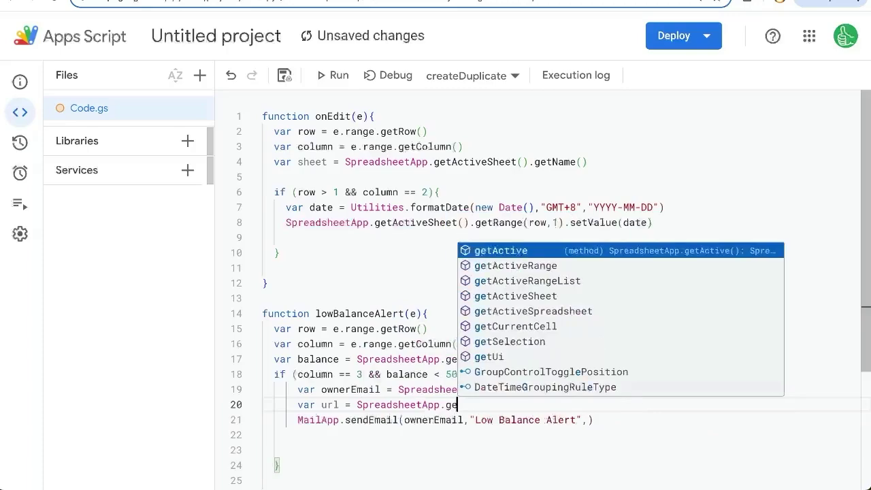
key(Down)
key(Down)
key(Down)
key(Down)
key(Return)
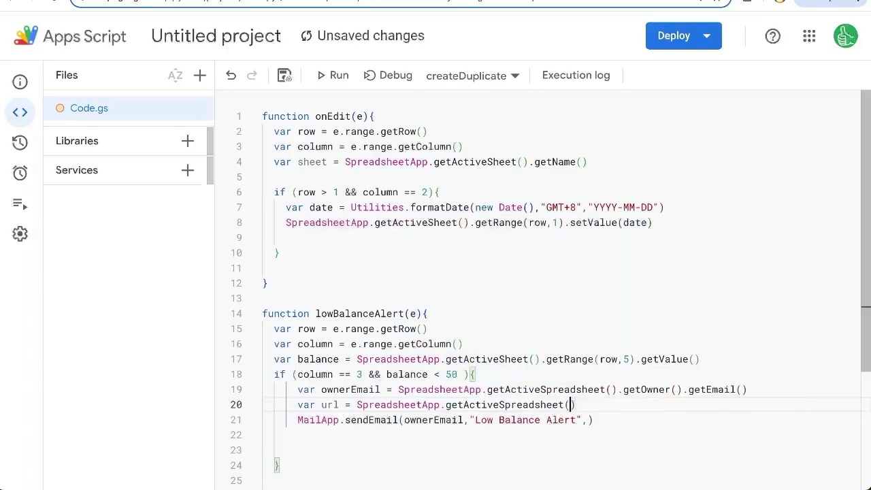
text(.)
key(BackSpace)
key(BackSpace)
text(.getU)
key(Return)
- Add "check this sheet: " + url as the body argument of sendEmail and save the script
click(589, 420)
text("check this sheet: ")
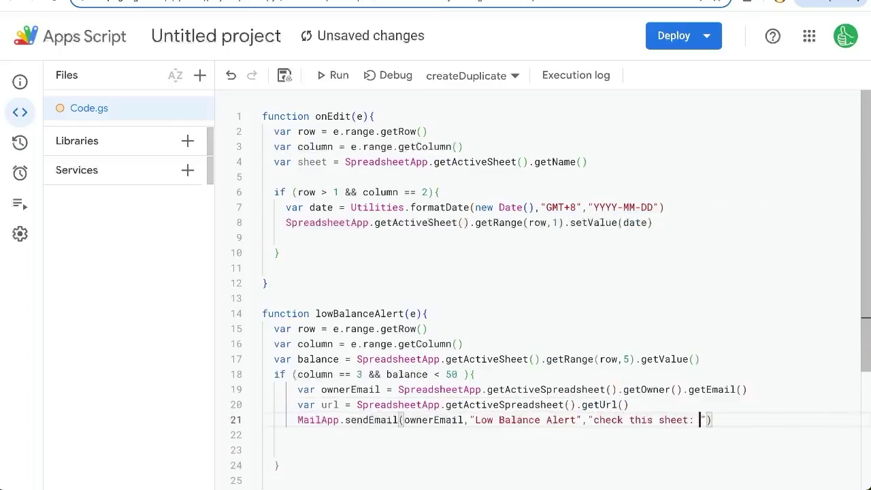
text( + url)
key(Down)
key(Down)
key(Down)
key(Down)
key(Down)
key(Down)
key(Down)
key(Down)
key(Down)
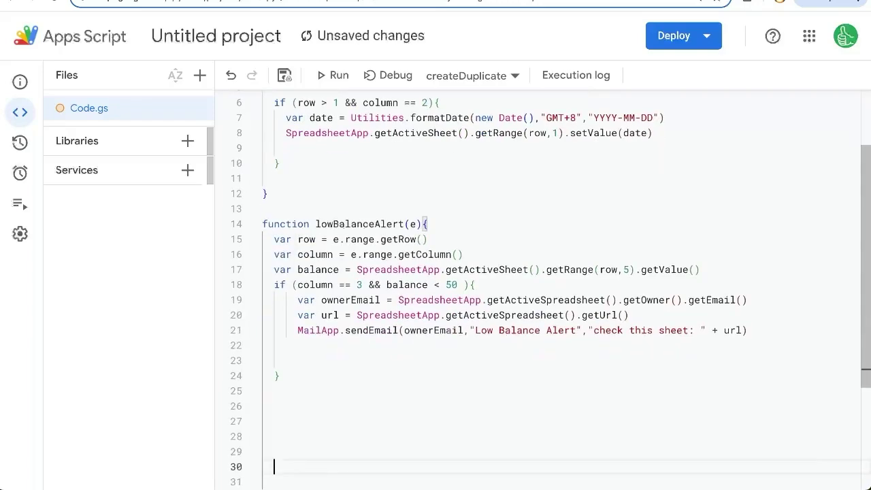
click(441, 285)
key(ctrl+s)
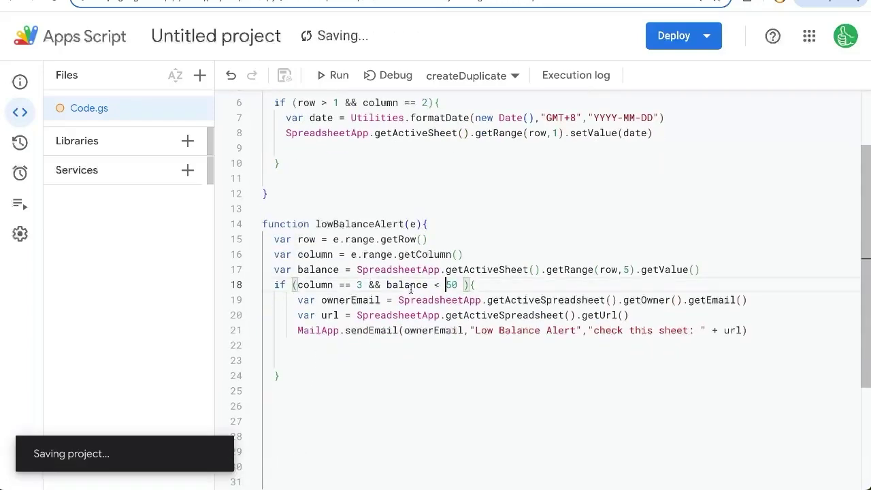
- Start a new project trigger that runs the lowBalanceAlert function
double_click(343, 223)
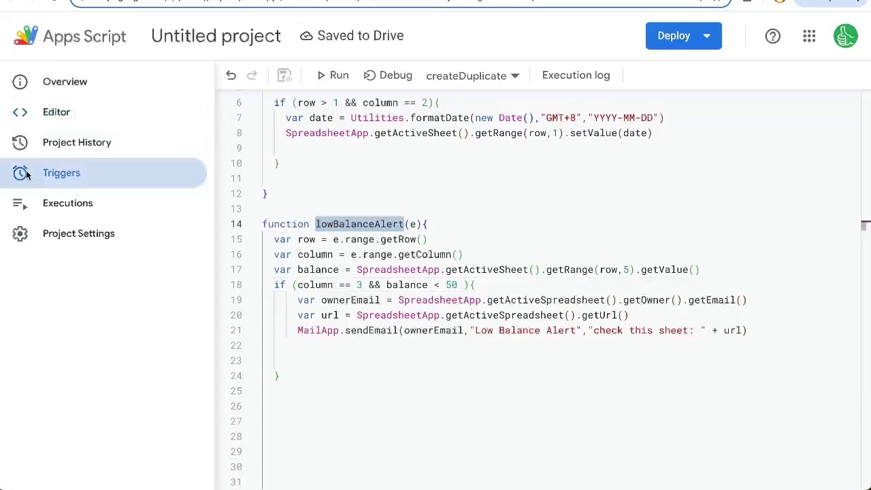
click(26, 174)
click(784, 413)
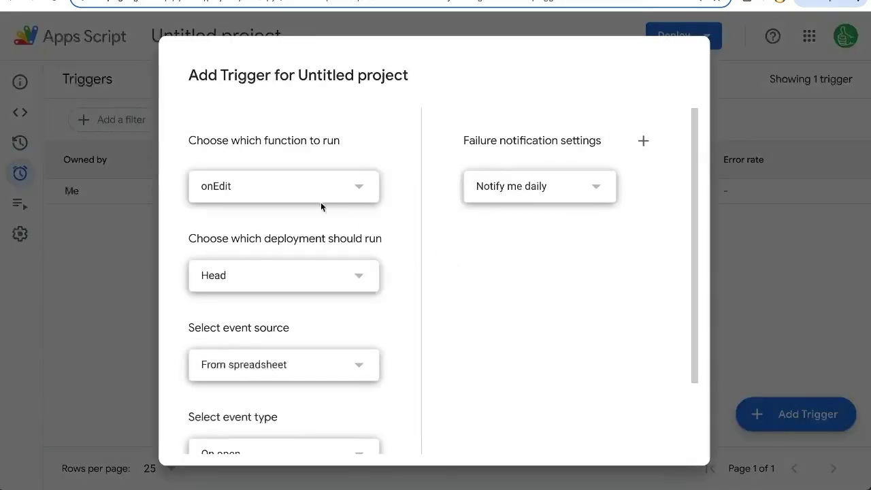
click(278, 184)
click(250, 223)
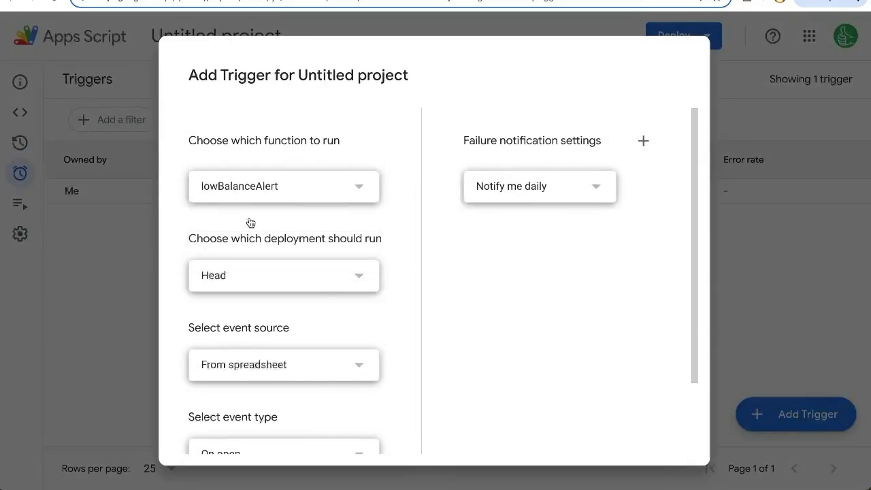
- Set the trigger's event source to From spreadsheet and its event type to On edit, and save it
scroll(252, 233, down, 1)
click(247, 308)
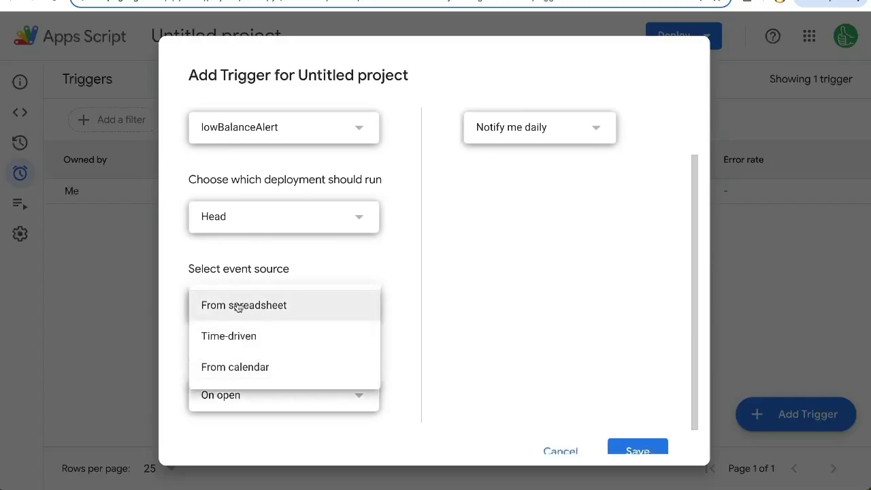
click(246, 308)
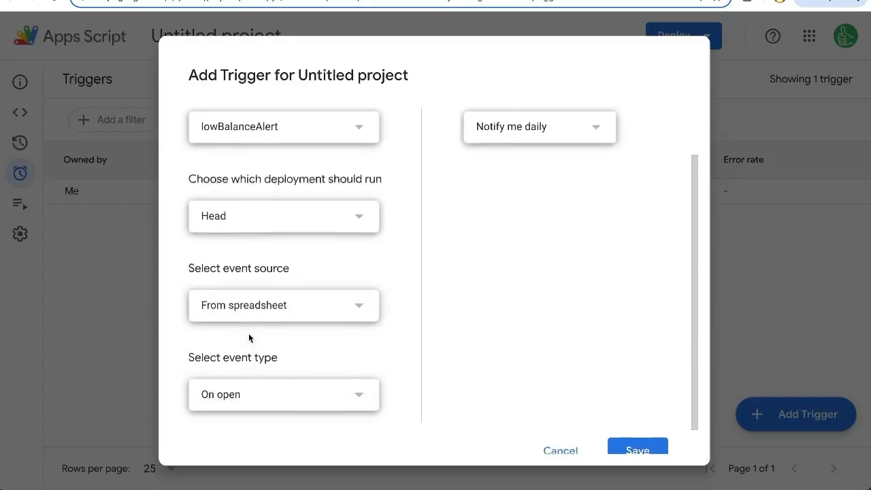
scroll(249, 333, down, 1)
click(251, 370)
click(242, 389)
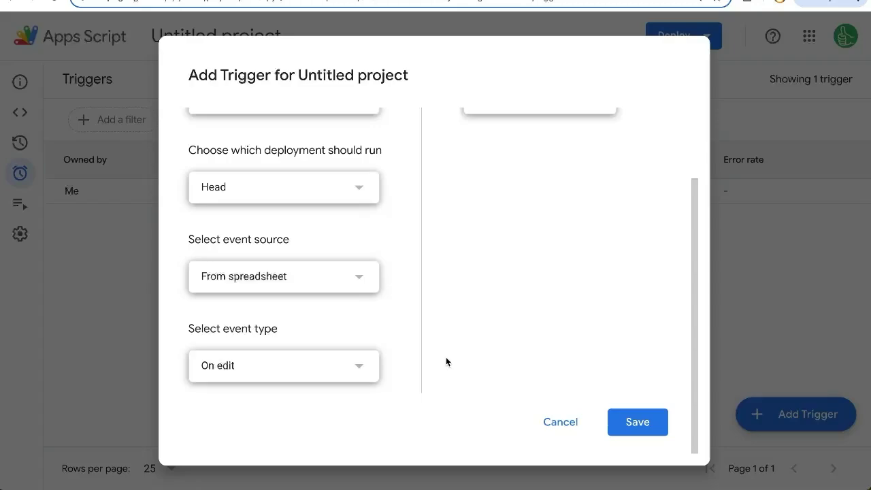
click(613, 420)
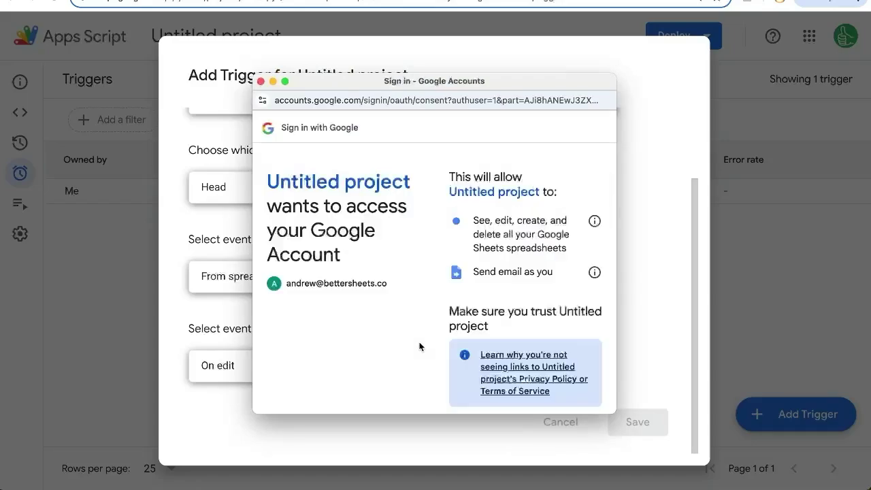
- Grant the Untitled project the requested Google account permissions for editing spreadsheets and sending email
scroll(436, 330, down, 2)
scroll(445, 319, down, 3)
click(542, 363)
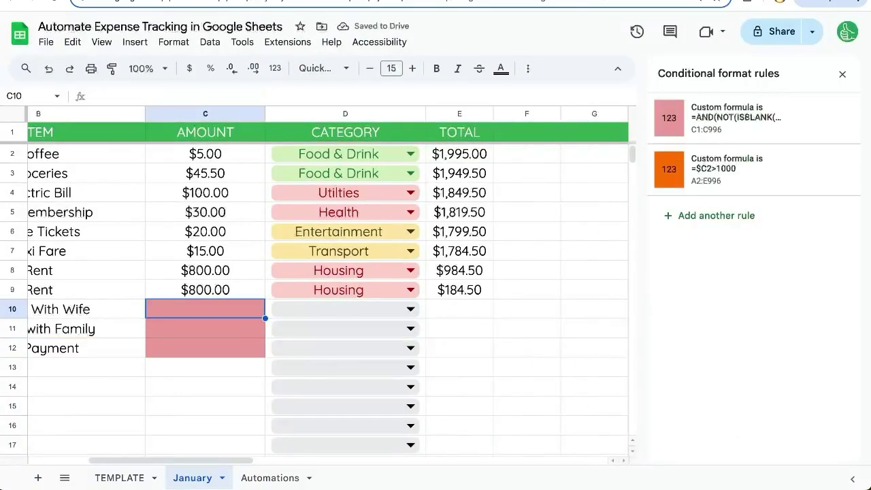
- Enter 150 as the Dinner With Wife amount in cell C10 of the January sheet
text(150)
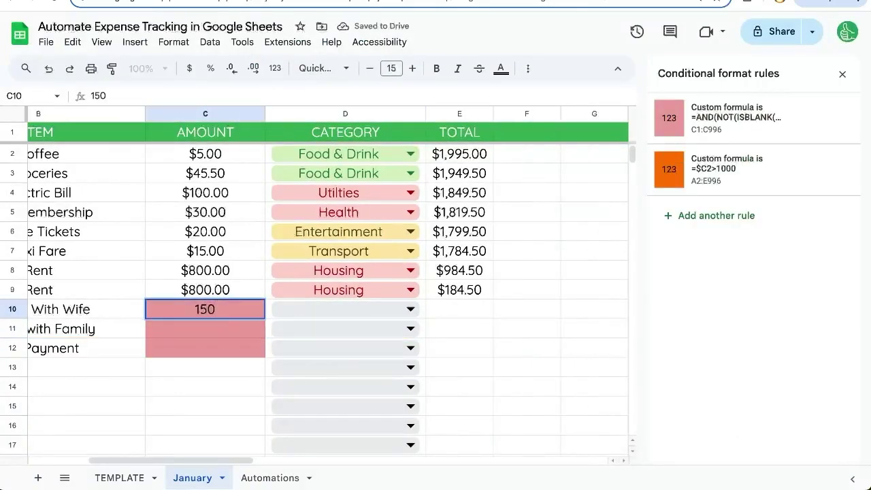
key(Return)
click(477, 311)
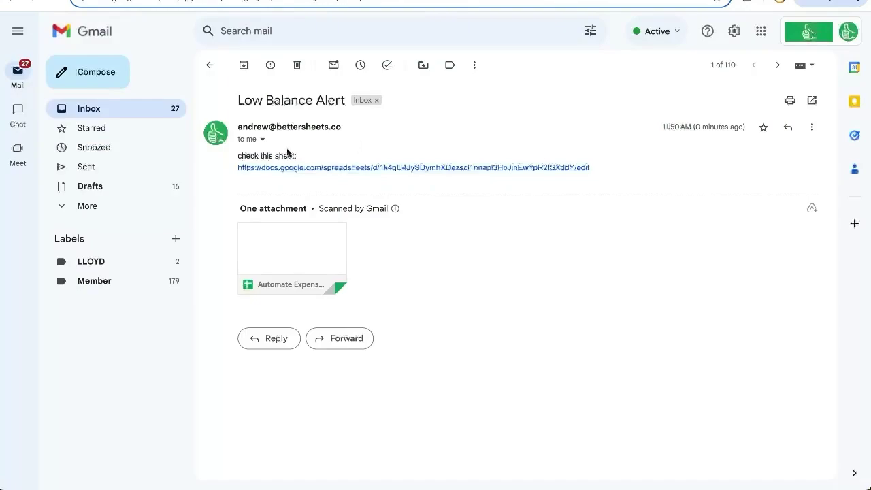
- Check the subject and body of the Low Balance Alert email in Gmail, and return to the Apps Script triggers list
drag(239, 156, 306, 165)
click(272, 117)
drag(236, 99, 348, 99)
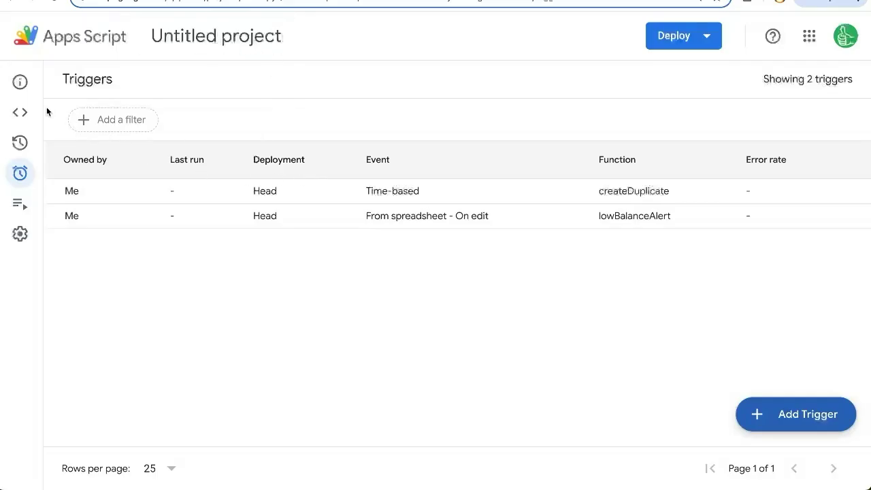
mouse_move(32, 116)
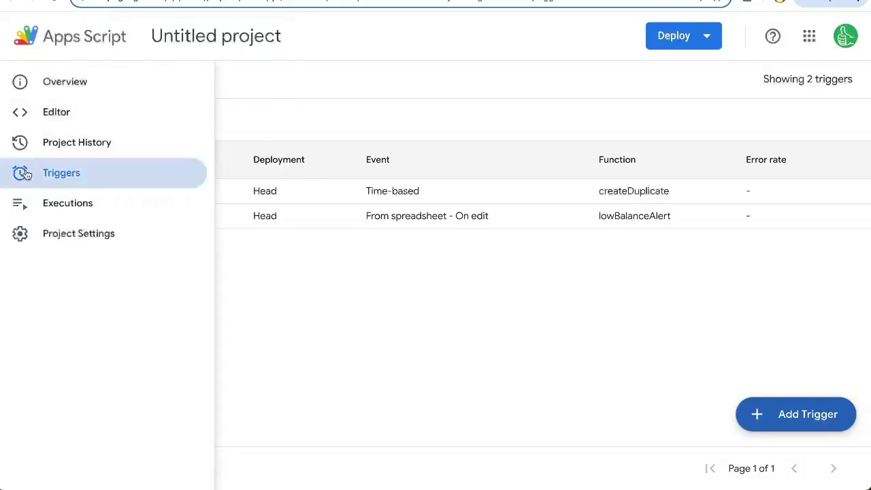
- Review the lowBalanceAlert function in the Apps Script editor, from its column and balance variables through the if block that sends the email
click(24, 202)
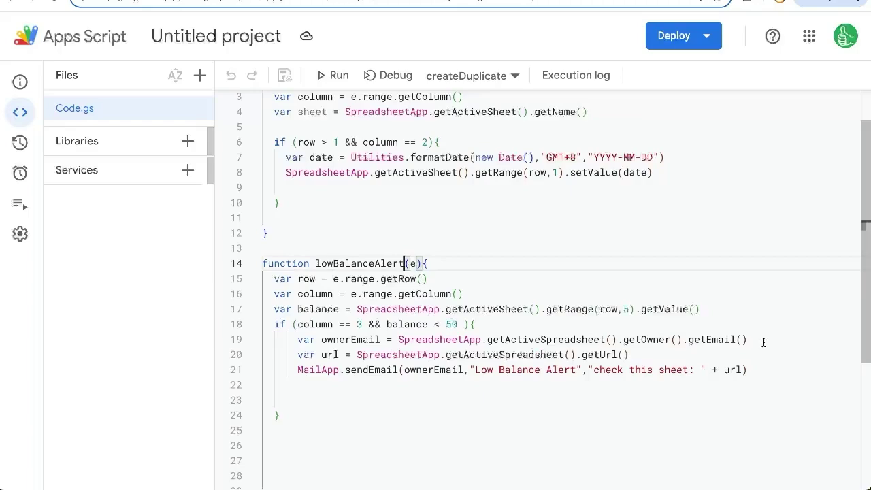
drag(764, 343, 406, 331)
drag(701, 309, 251, 297)
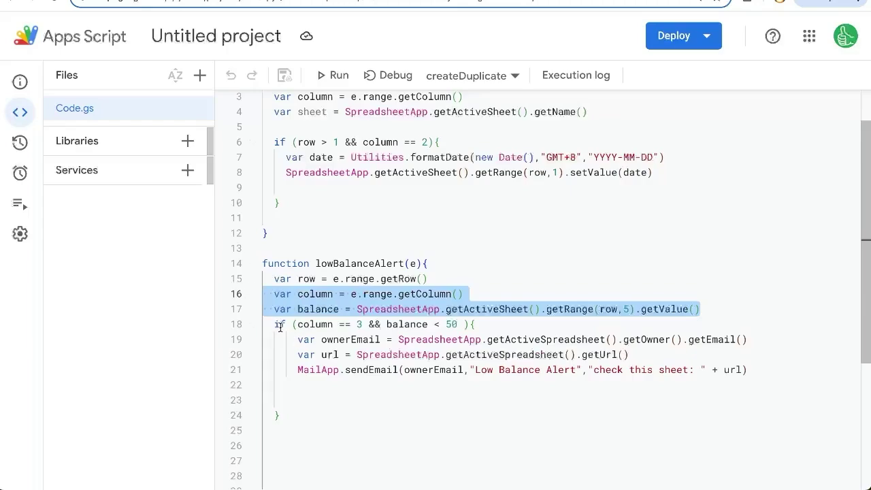
drag(274, 325, 314, 406)
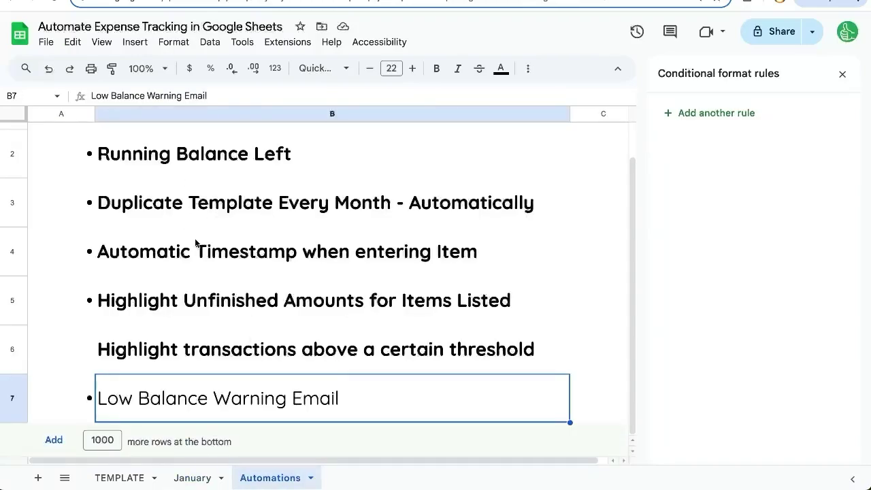
- Switch to the Automations sheet of the expense spreadsheet and make the Low Balance Warning Email entry in cell B7 bold
key(ctrl+b)
- Go through the automation list in cells B1 to B7 one entry at a time, from Running Total to Low Balance Warning Email
scroll(197, 238, up, 2)
click(197, 167)
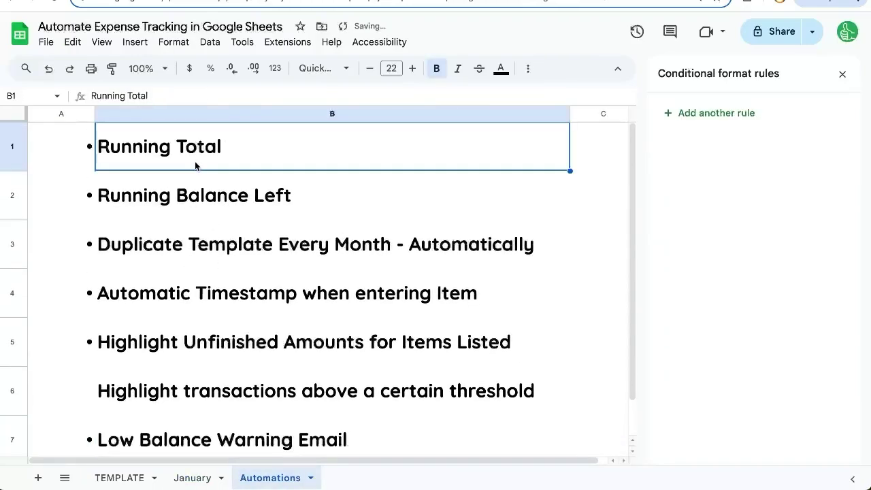
click(197, 190)
click(225, 242)
scroll(225, 242, down, 1)
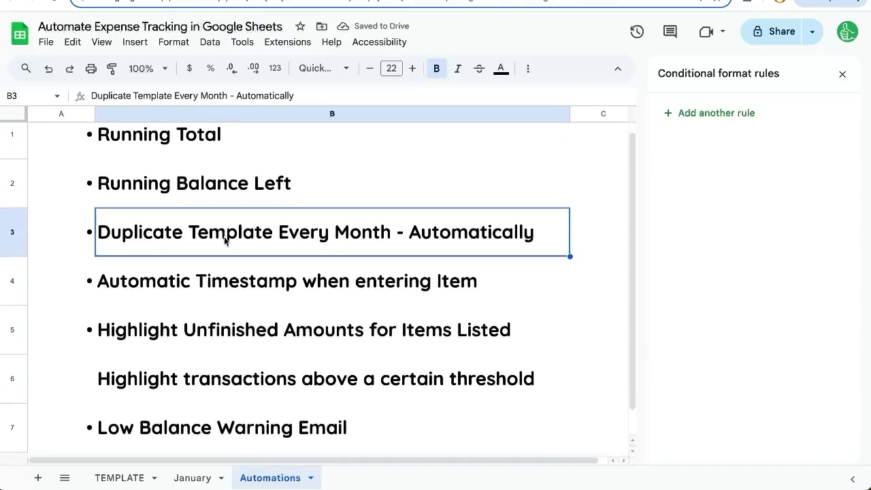
click(217, 275)
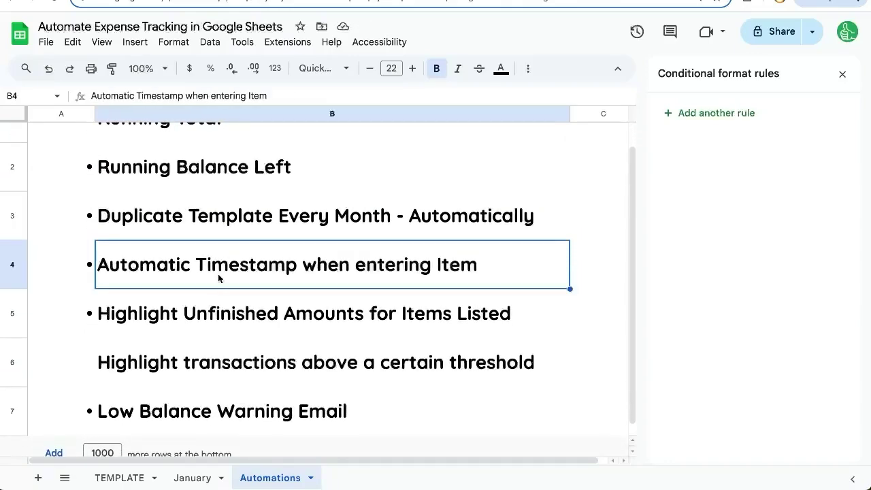
scroll(218, 274, down, 1)
click(211, 303)
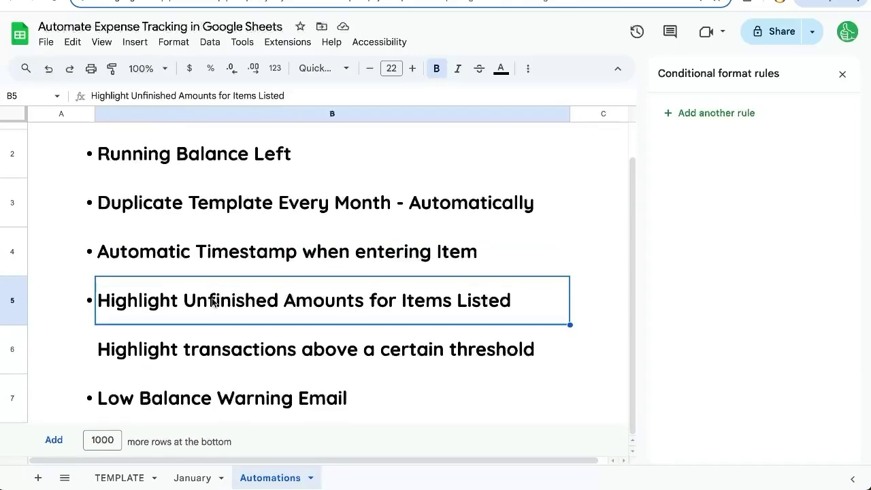
click(349, 365)
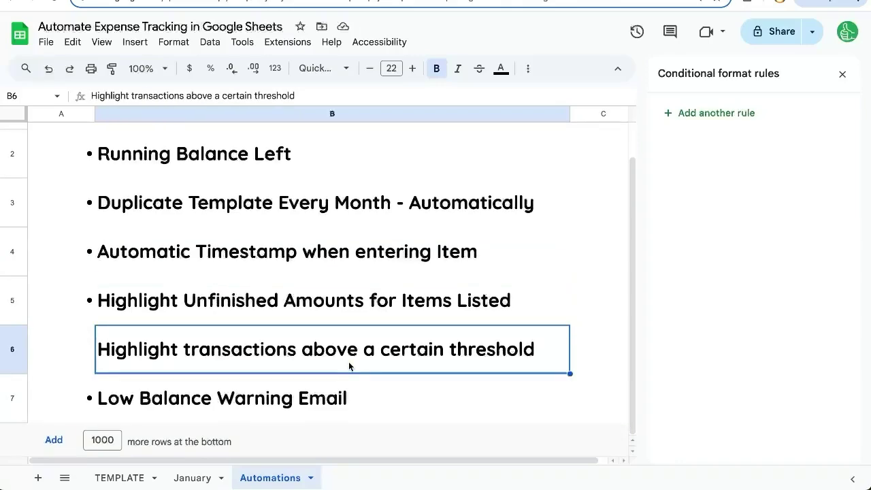
click(295, 387)
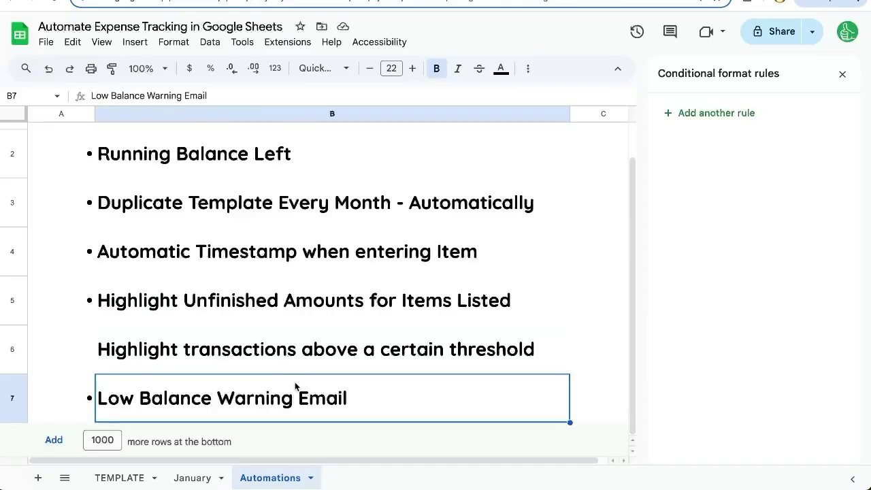